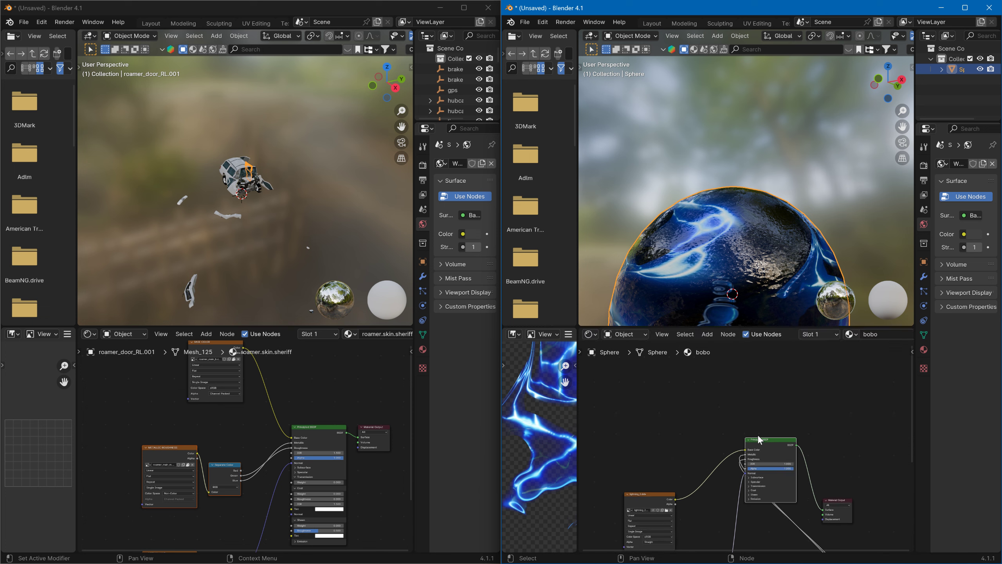
- Minimize the Blender window holding the vehicle, maximize the one with the sphere and show the sphere's material properties
middle_click_drag(742, 440, 735, 349)
scroll(672, 412, "down", 1)
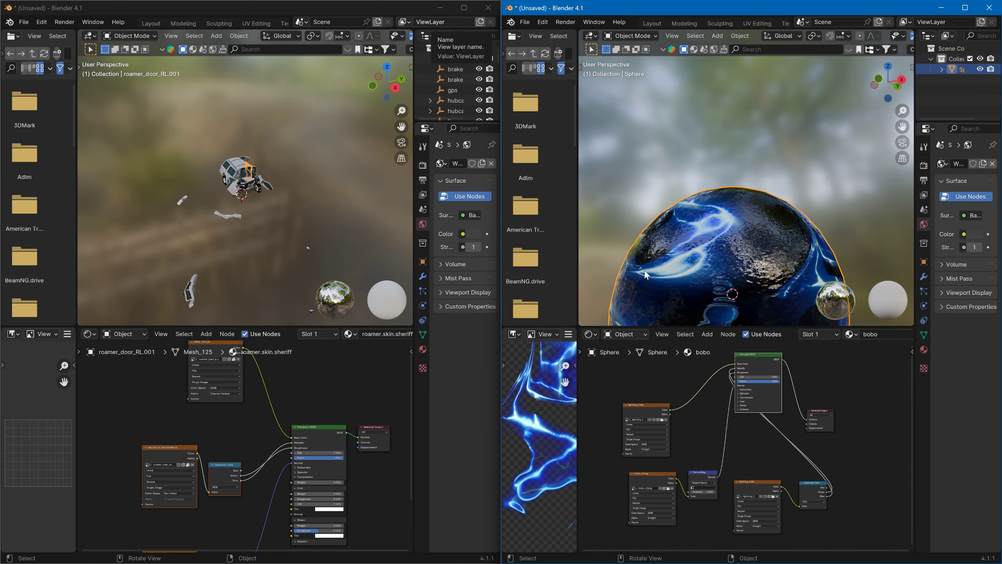
left_click(440, 7)
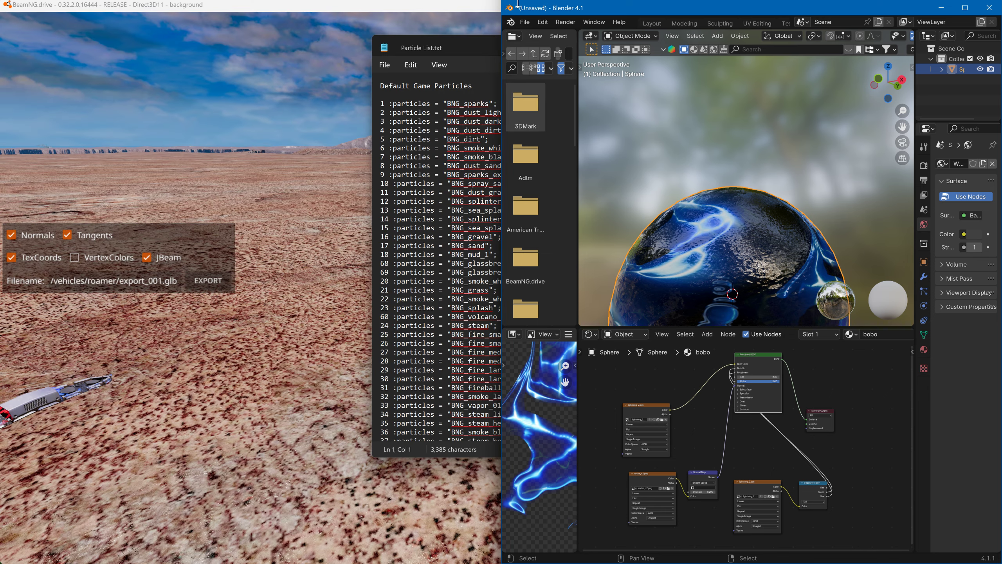
left_click_drag(525, 8, 173, 47)
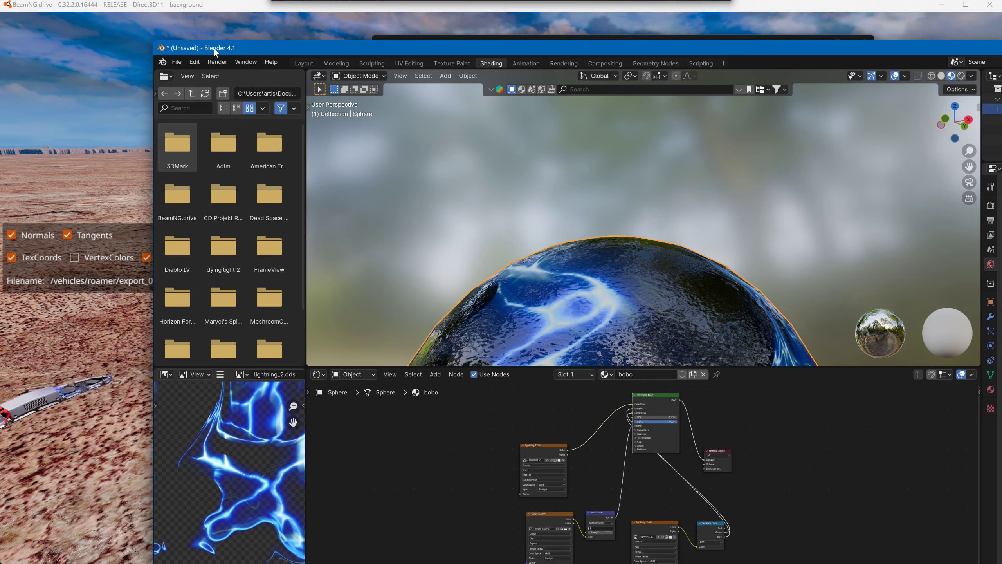
double_click(393, 47)
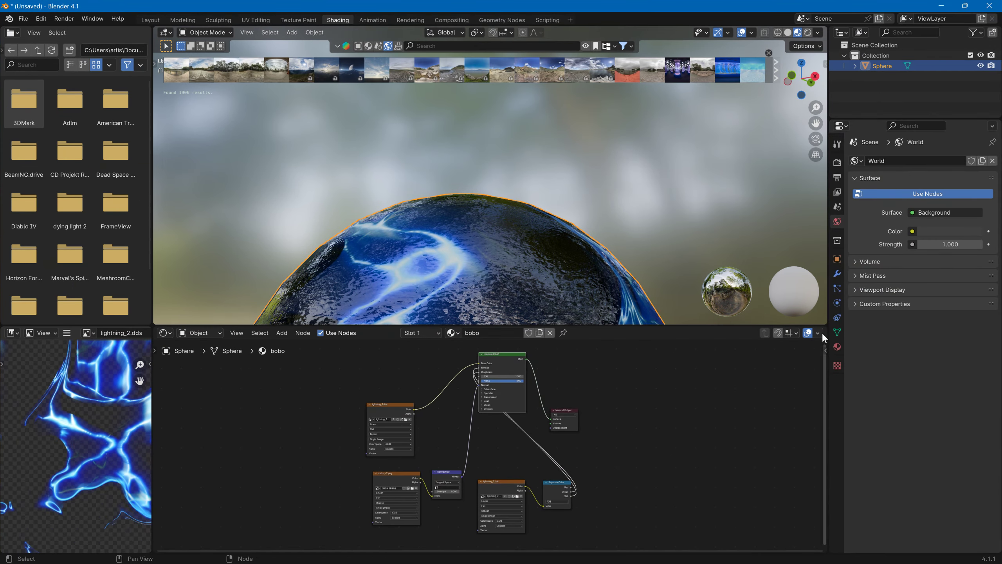
left_click(837, 346)
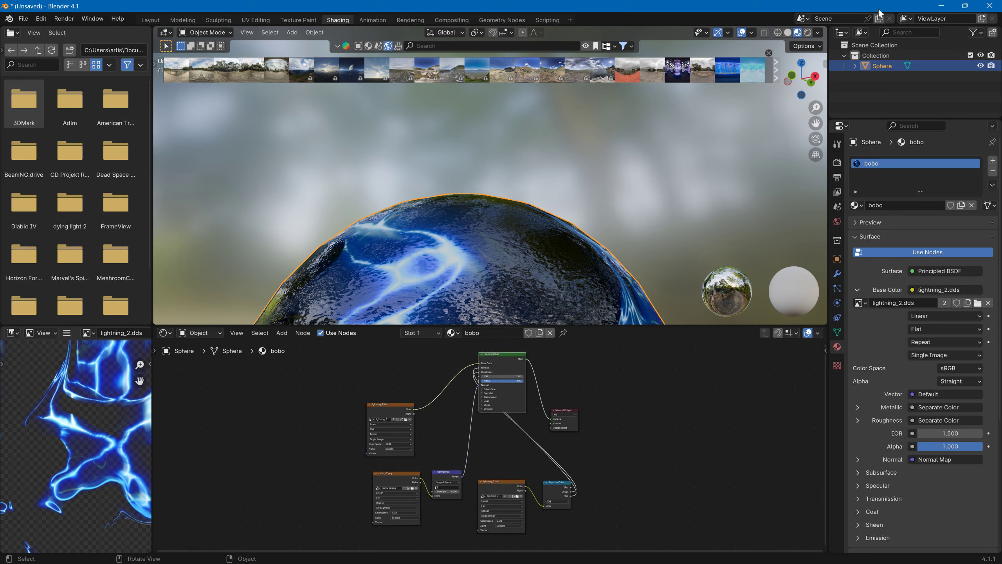
- Start a COLLADA export named balls.dae with Selection Only turned off
left_click(22, 18)
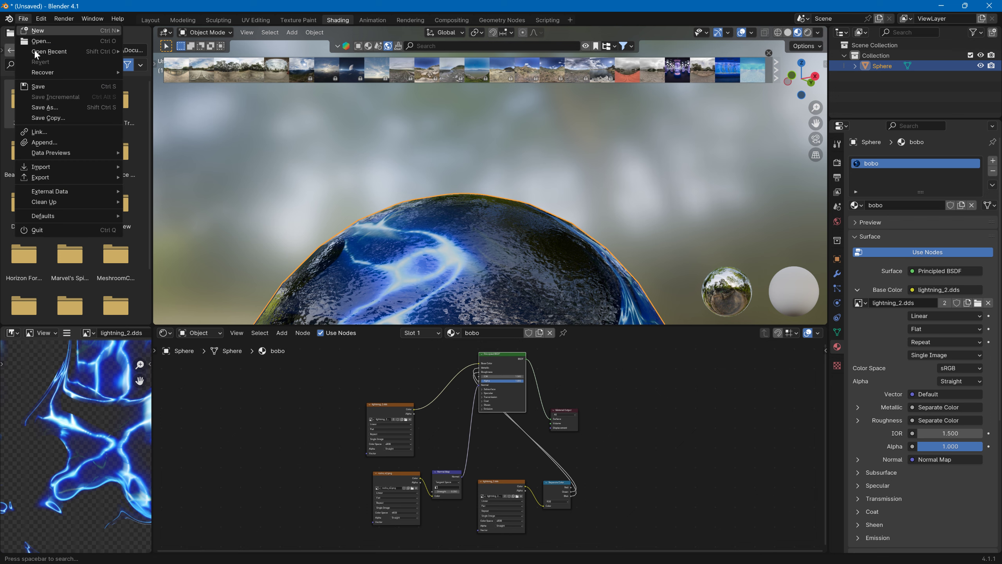
left_click(22, 19)
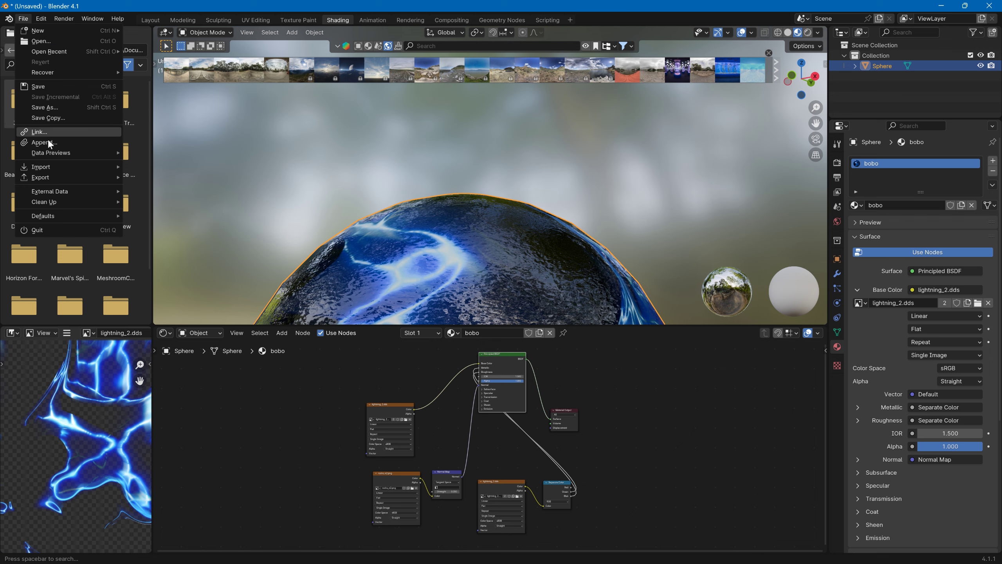
left_click(147, 177)
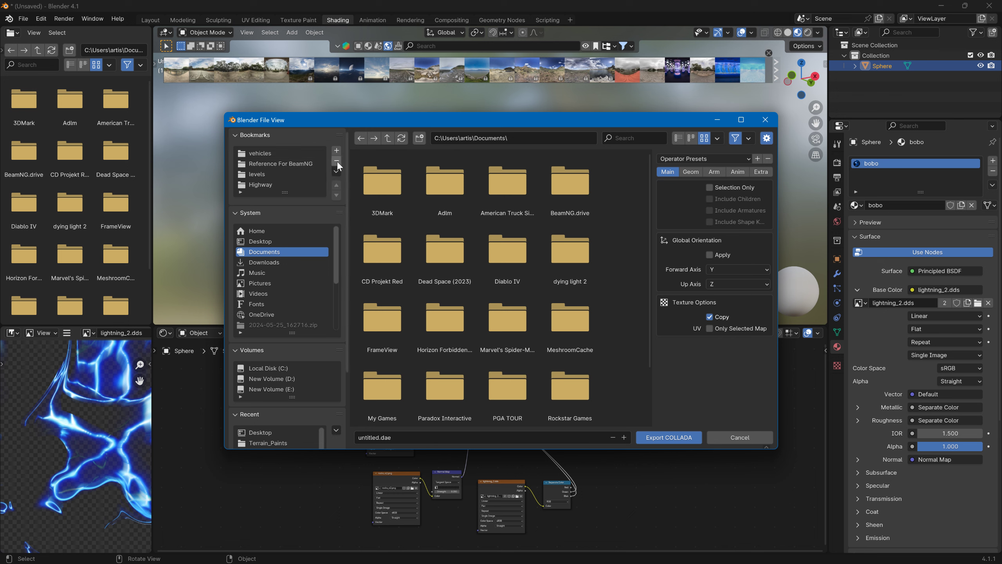
left_click(413, 435)
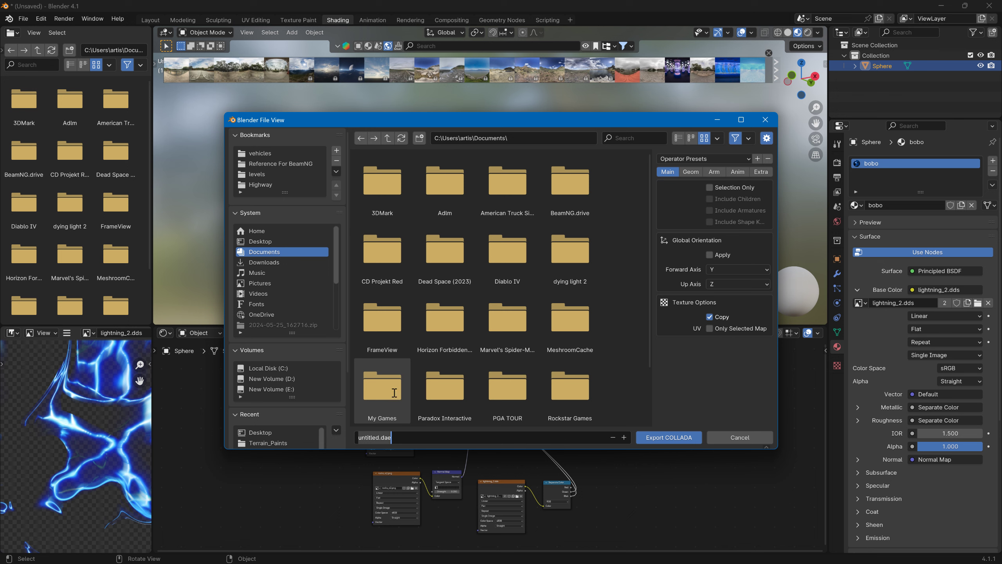
type("alls")
left_click(710, 189)
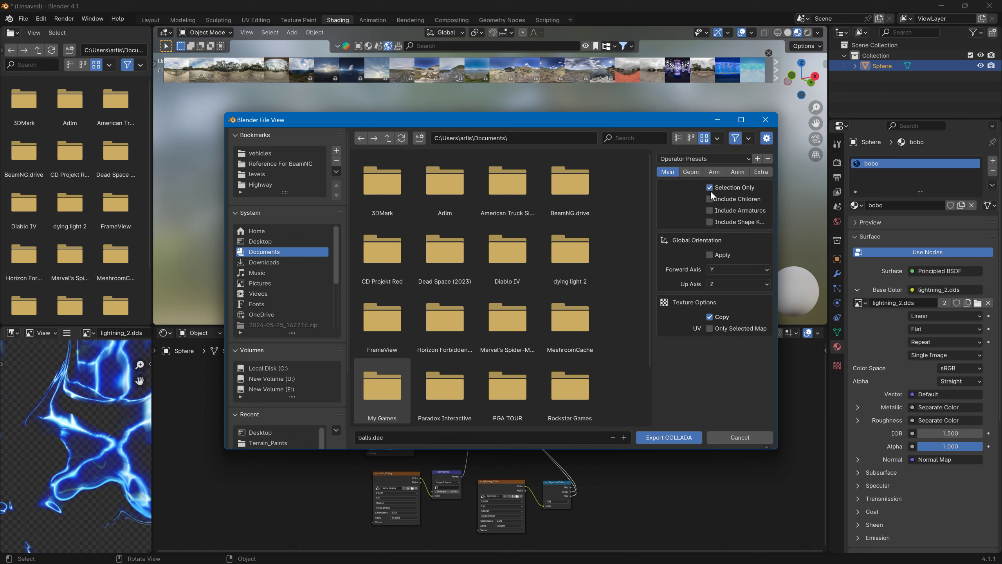
left_click(710, 190)
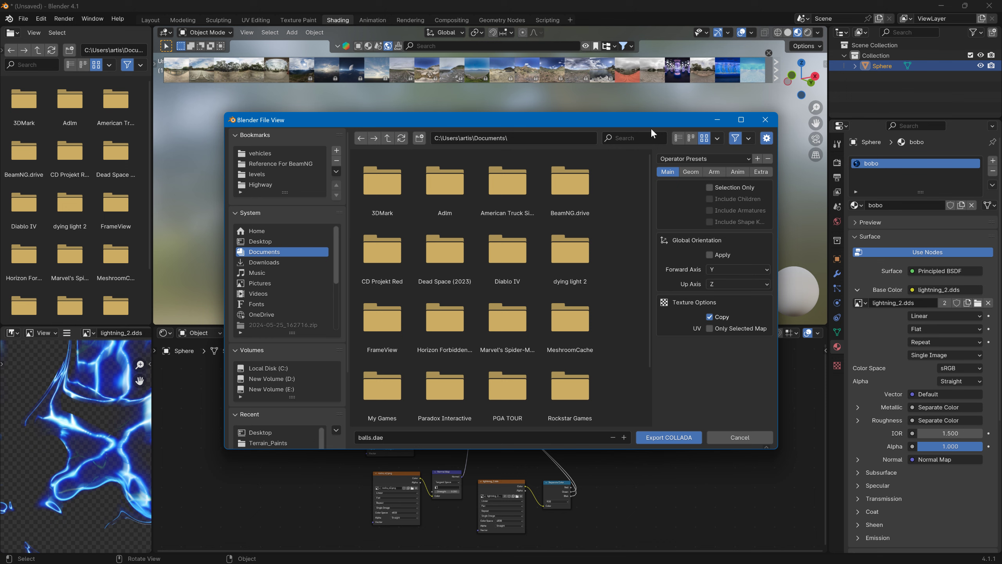
left_click_drag(642, 125, 622, 124)
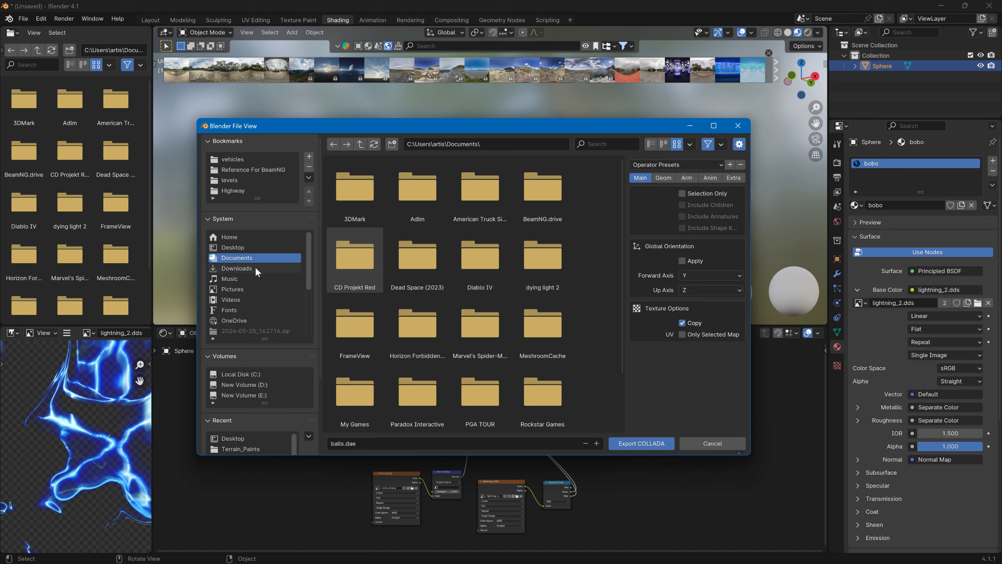
- Browse to the Highway level's art folder and create a new folder named plasma_ball in it
left_click(239, 191)
left_click(354, 189)
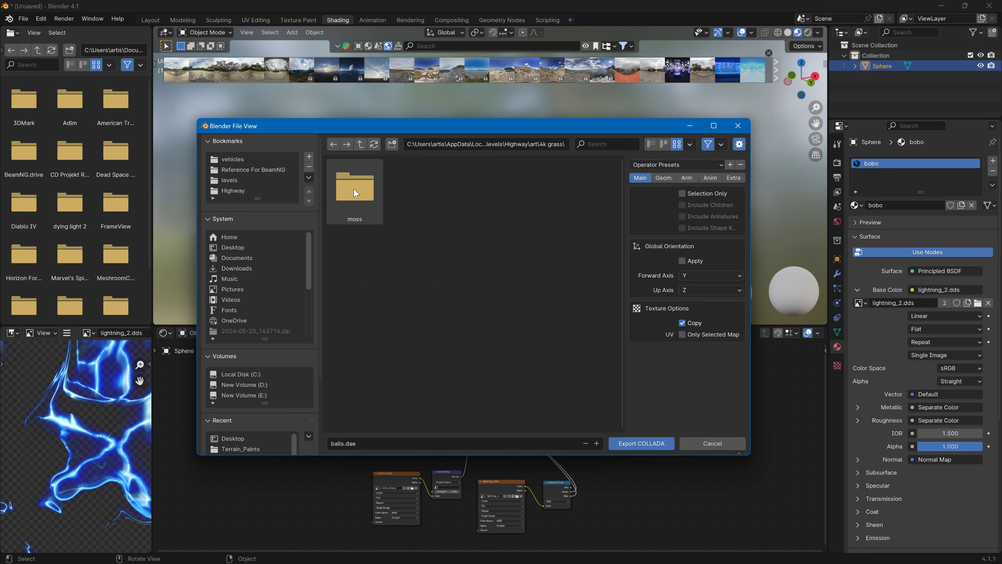
left_click(359, 146)
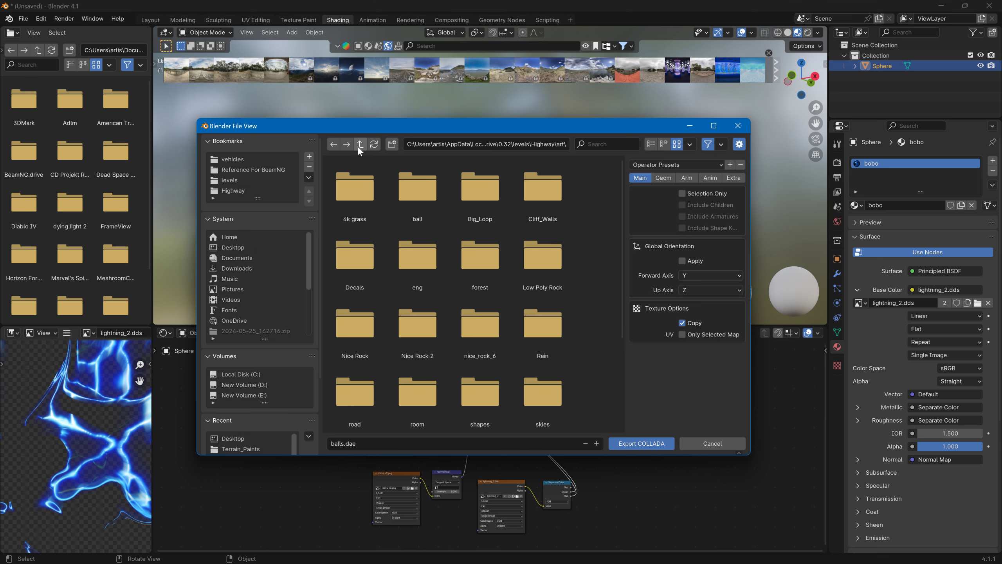
left_click(390, 146)
type("plasma_ball")
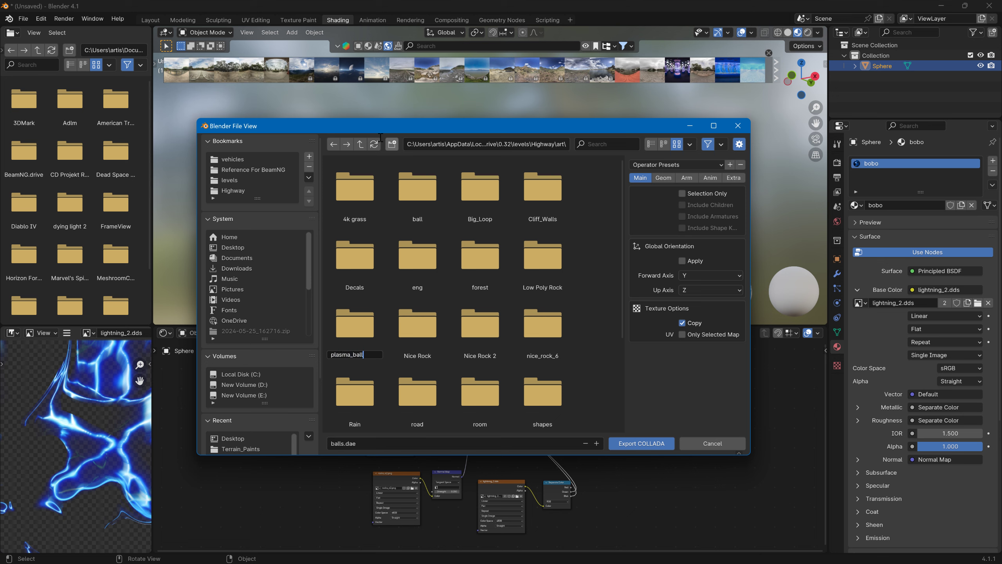
key("Return")
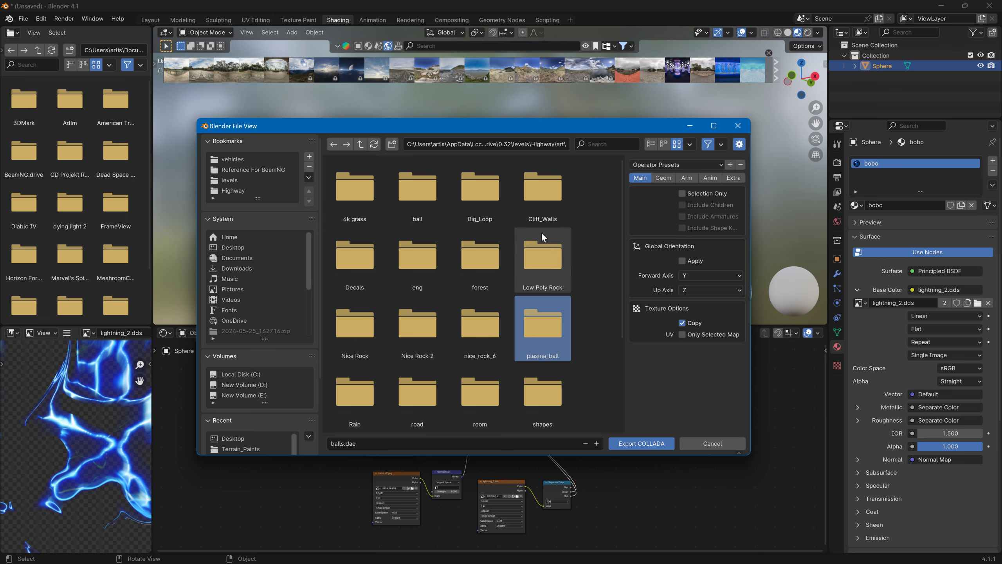
- Export the sphere as balls.dae into the plasma_ball folder
double_click(549, 327)
left_click(364, 441)
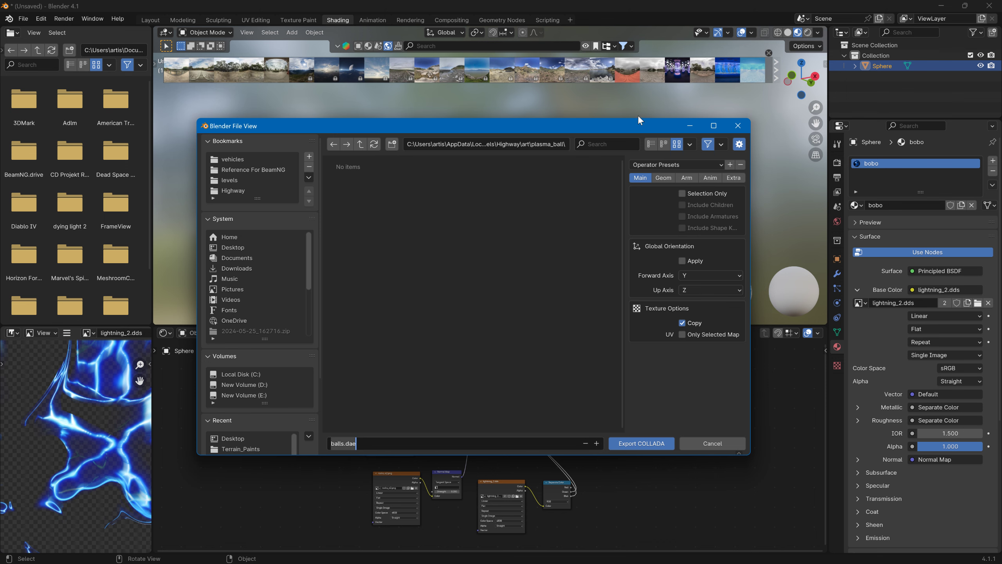
left_click(651, 446)
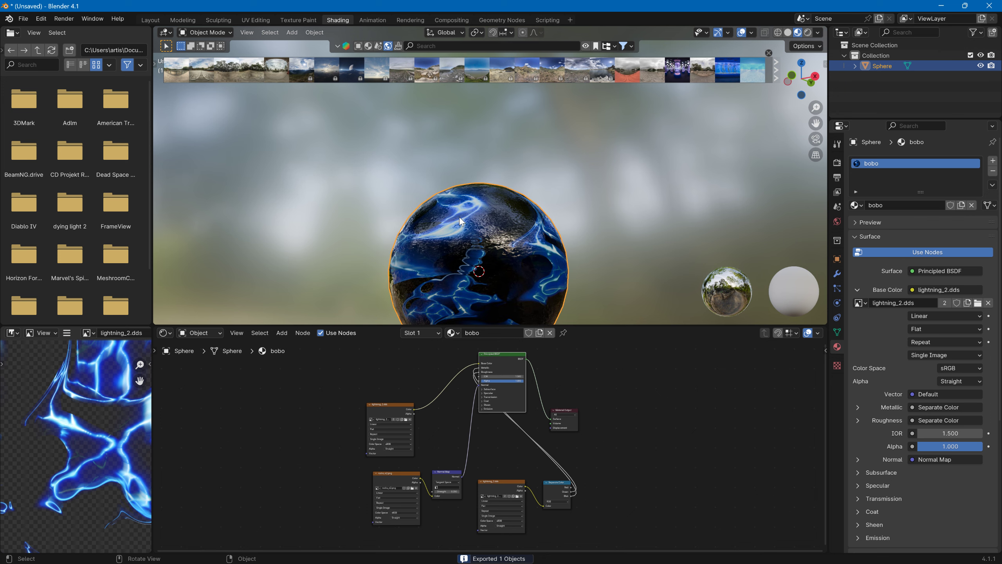
- Apply All Transforms to the sphere
left_click(308, 35)
mouse_move(391, 89)
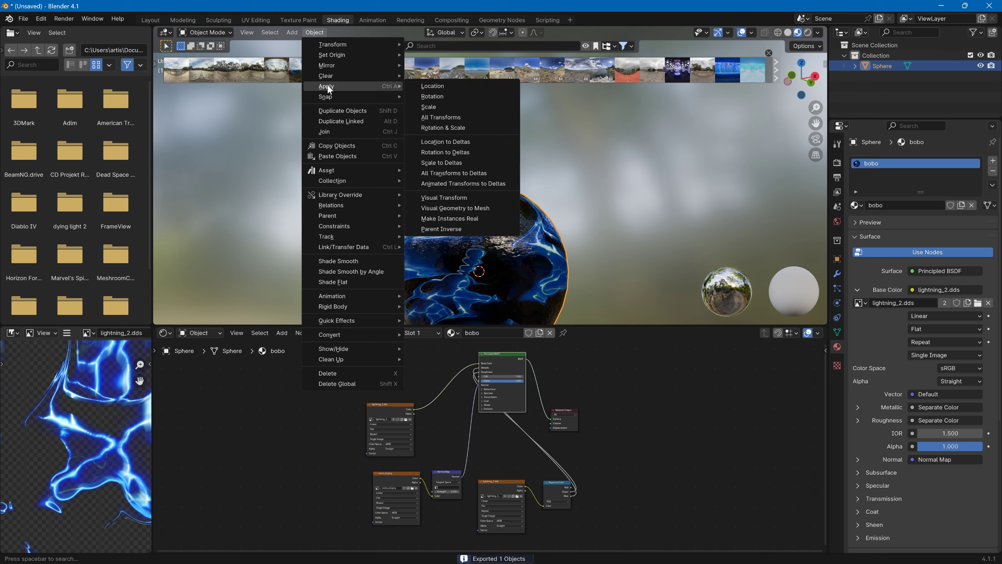
left_click(434, 120)
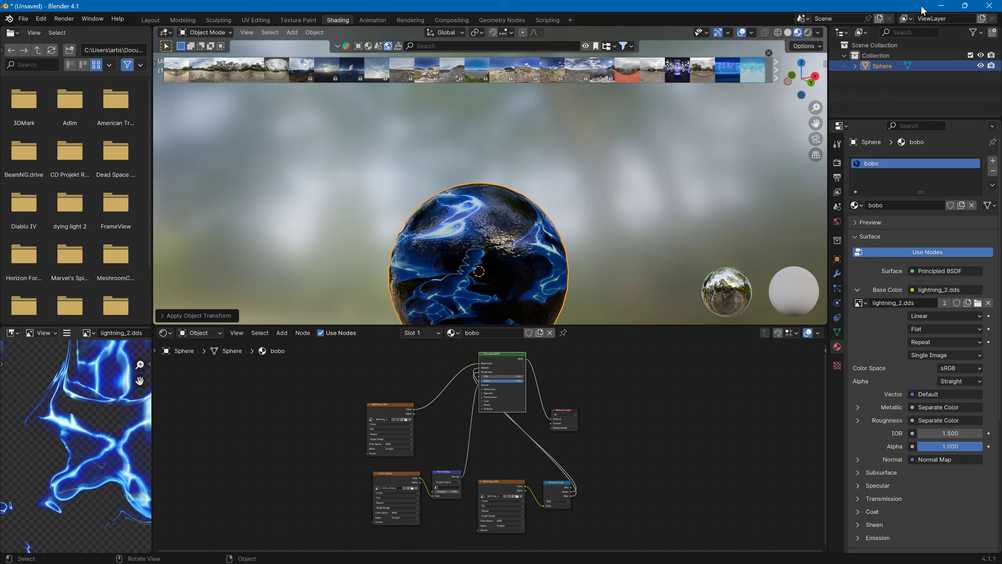
- Minimize Blender, switch to BeamNG.drive and open the World Editor's Asset Browser
left_click(940, 5)
left_click(814, 42)
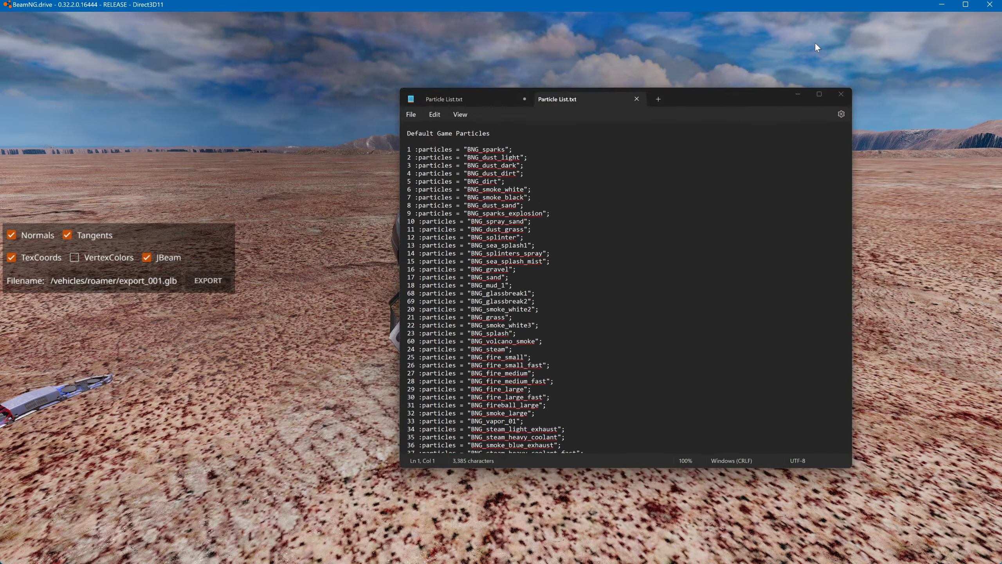
key("F11")
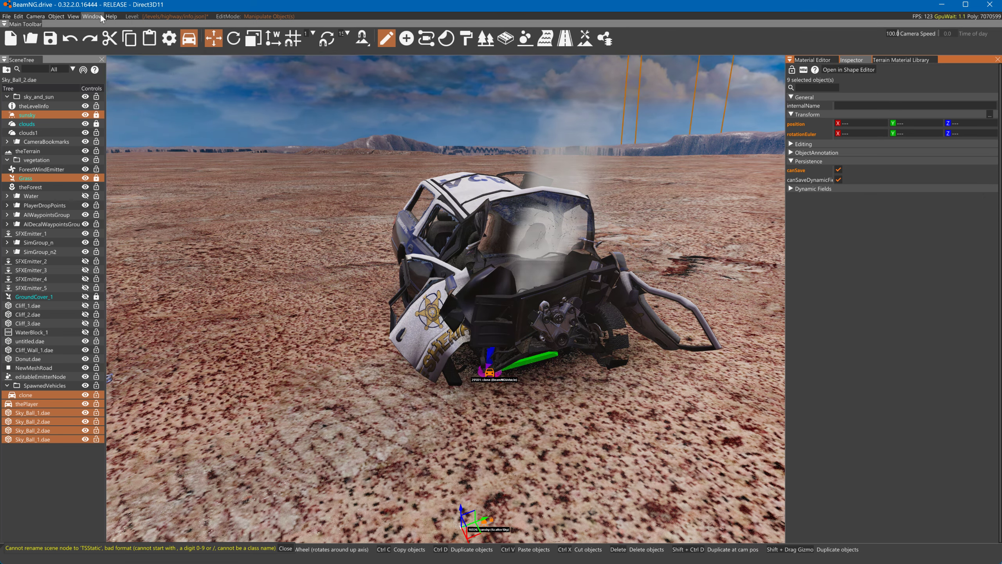
left_click(93, 16)
left_click(101, 36)
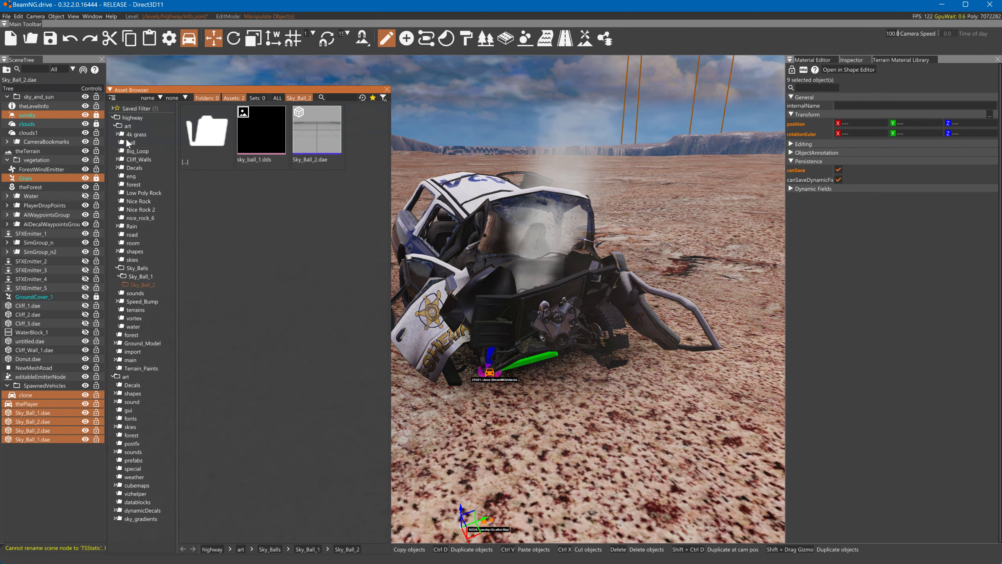
- Refresh the highway level's art folder in the Asset Browser and open its plasma_ball folder
left_click(125, 125)
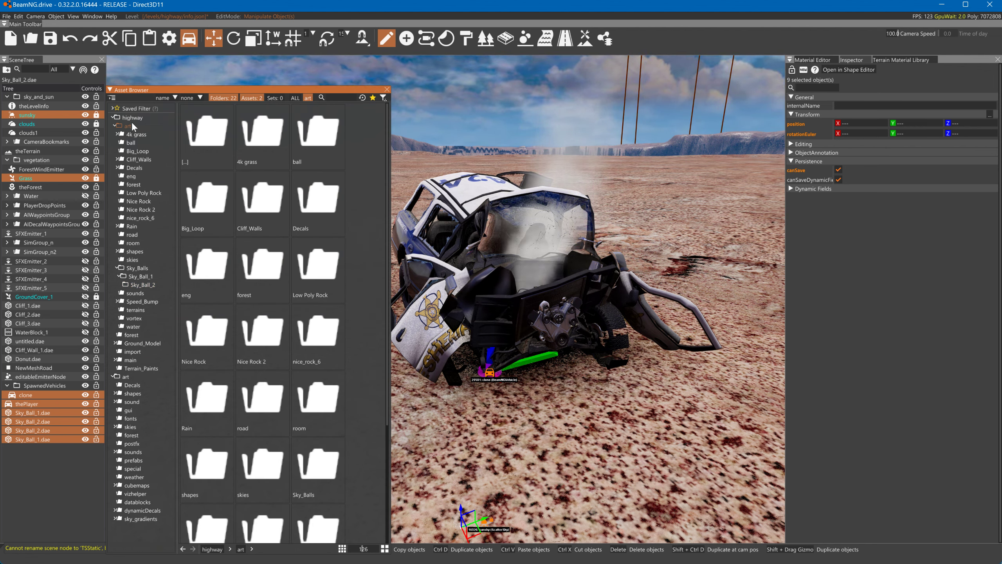
right_click(131, 125)
left_click(150, 164)
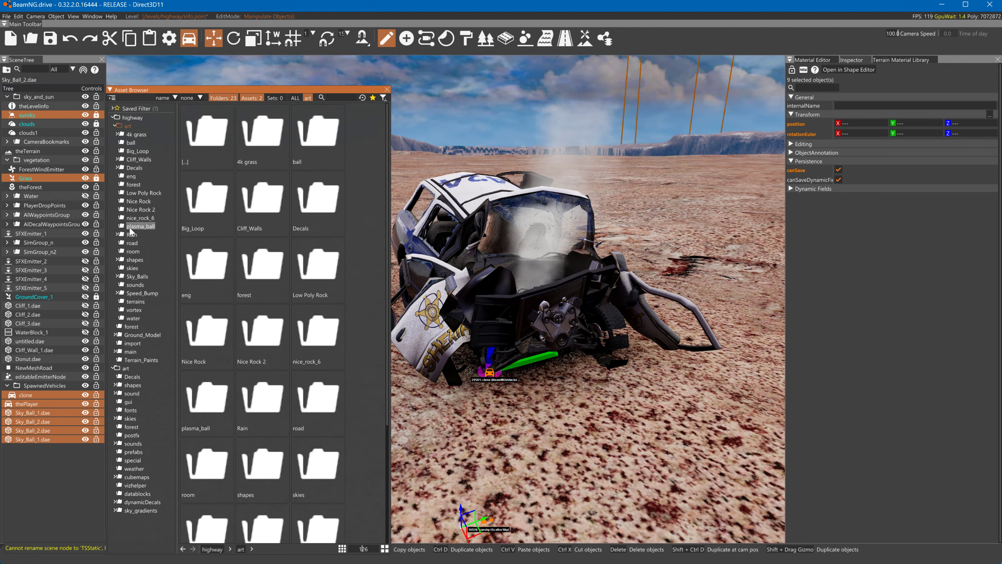
left_click(129, 227)
- Place balls.dae in the level above the open ground beside the wrecked car
left_click_drag(261, 130, 701, 202)
right_click_drag(687, 225, 630, 237)
left_click_drag(632, 247, 775, 217)
right_click_drag(775, 216, 712, 237)
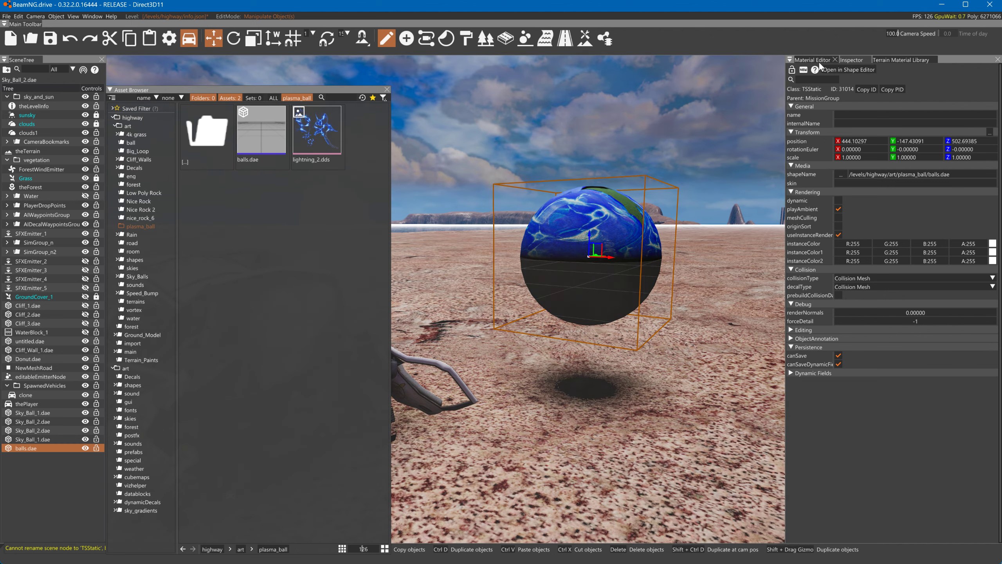
- Open the ball's bobo material in the Material Editor and switch it to V1.5 (PBR)
left_click(811, 60)
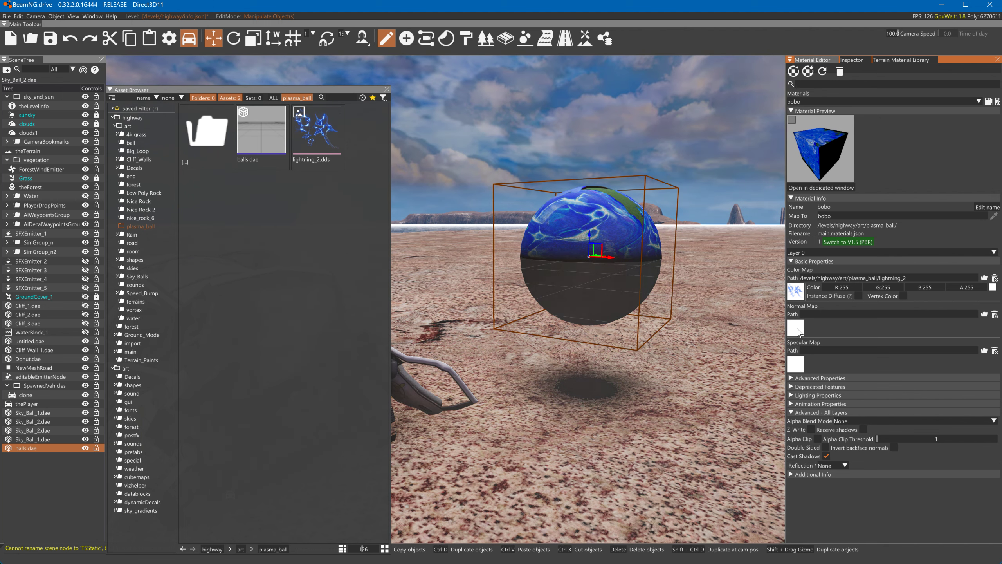
left_click(796, 377)
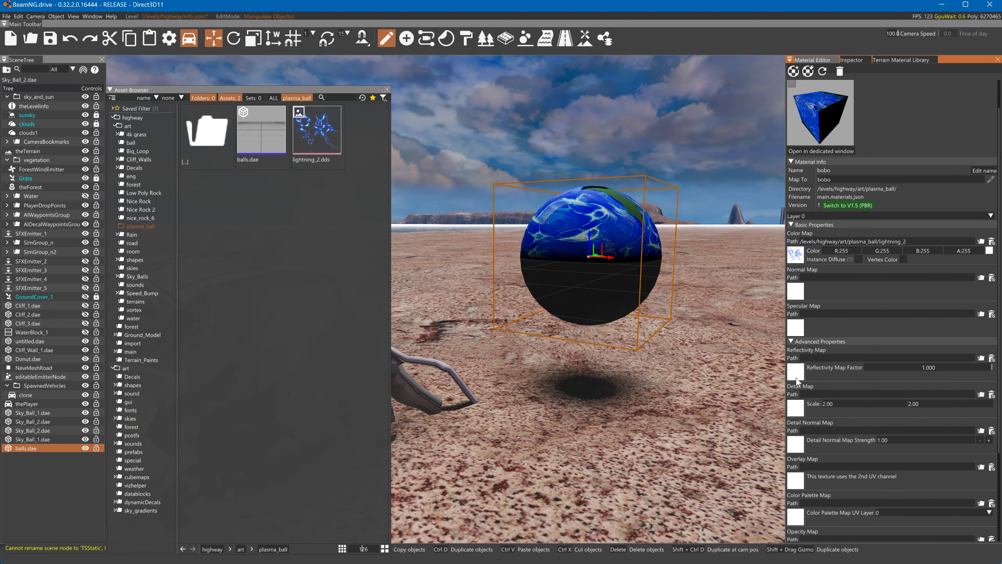
scroll(796, 378, "down", 5)
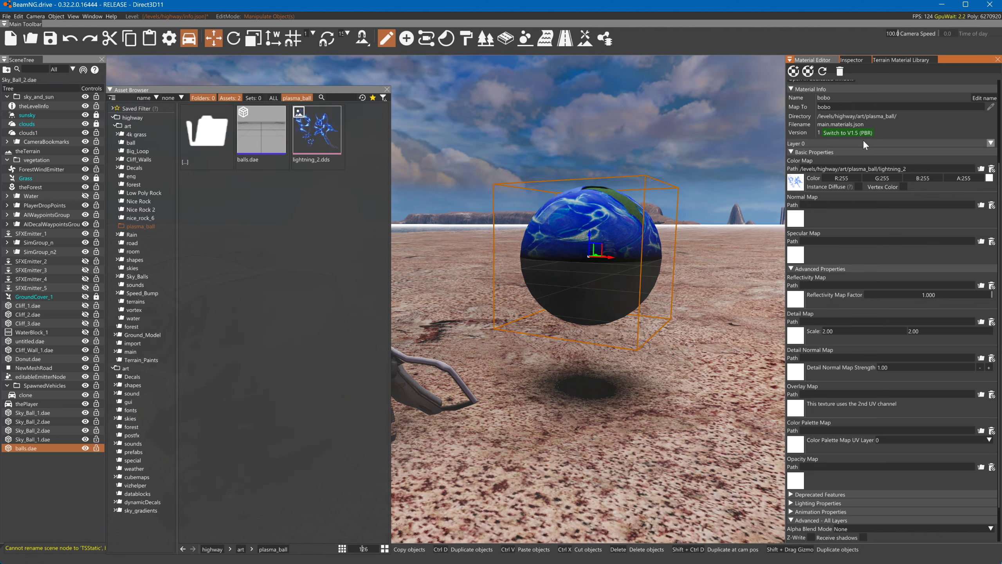
left_click(858, 133)
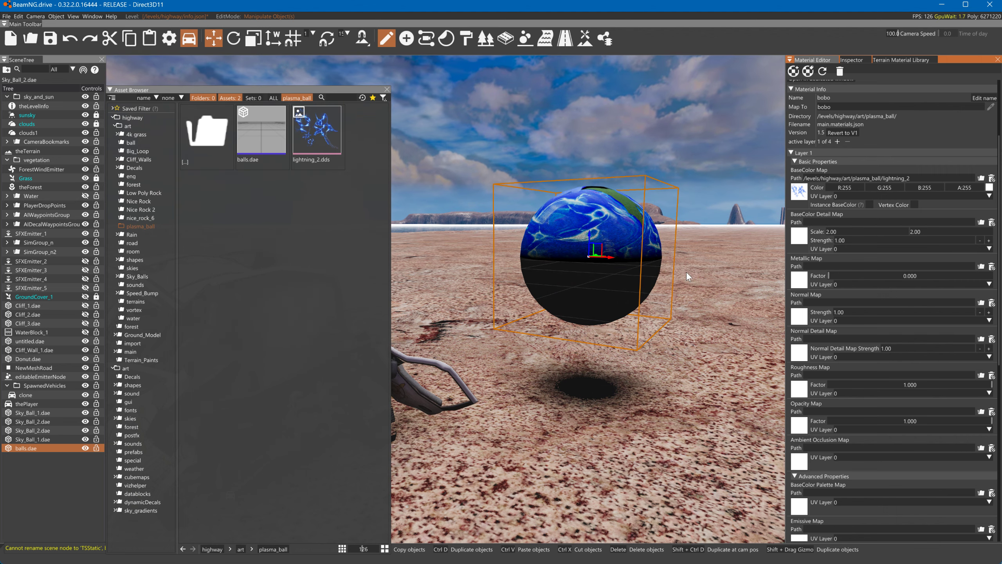
- Move the ball across the open ground, farther from the wrecked car
right_click_drag(686, 276, 791, 336)
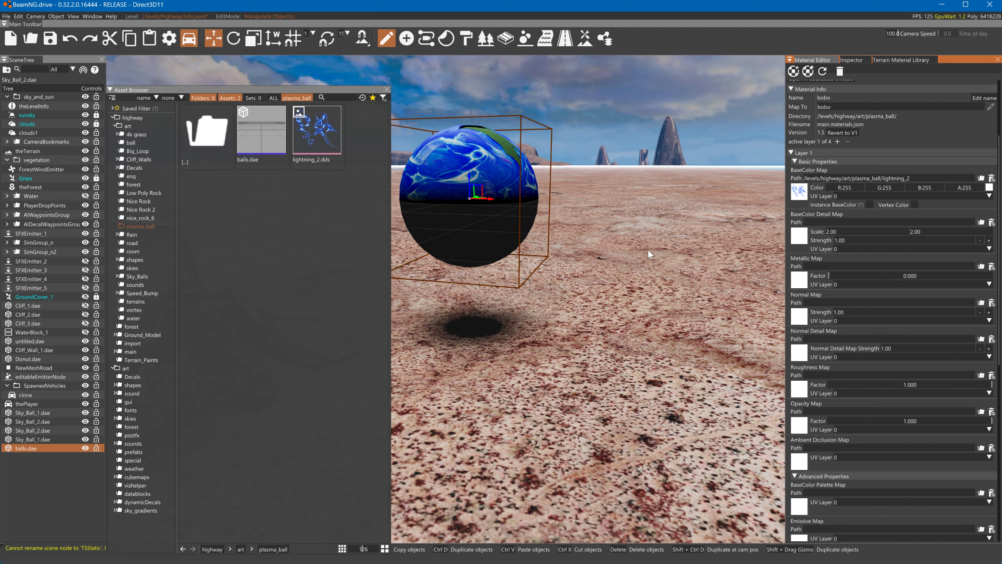
left_click_drag(470, 185, 655, 232)
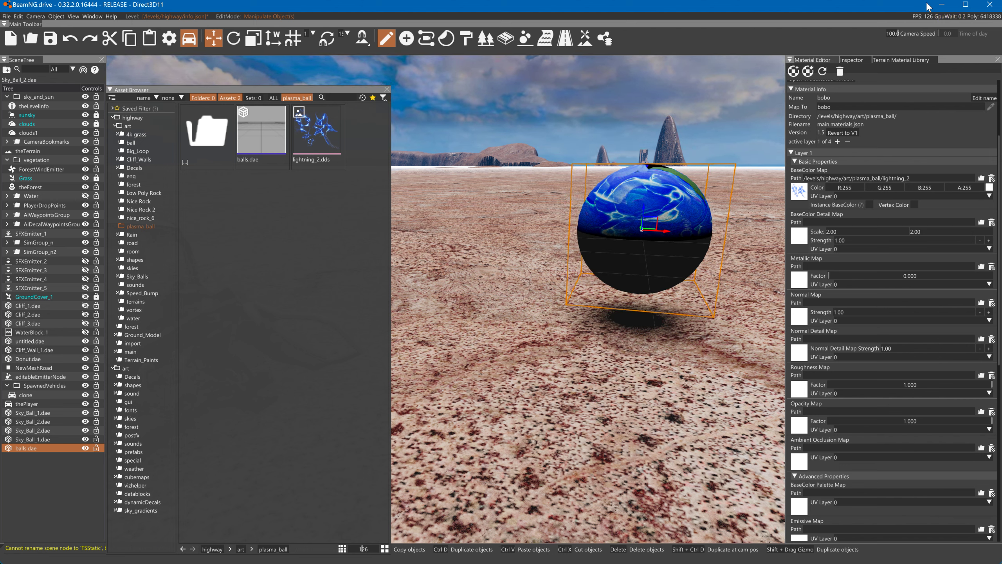
- Switch to the Blender window holding the plasma sphere and delete the sphere from the scene
left_click(942, 7)
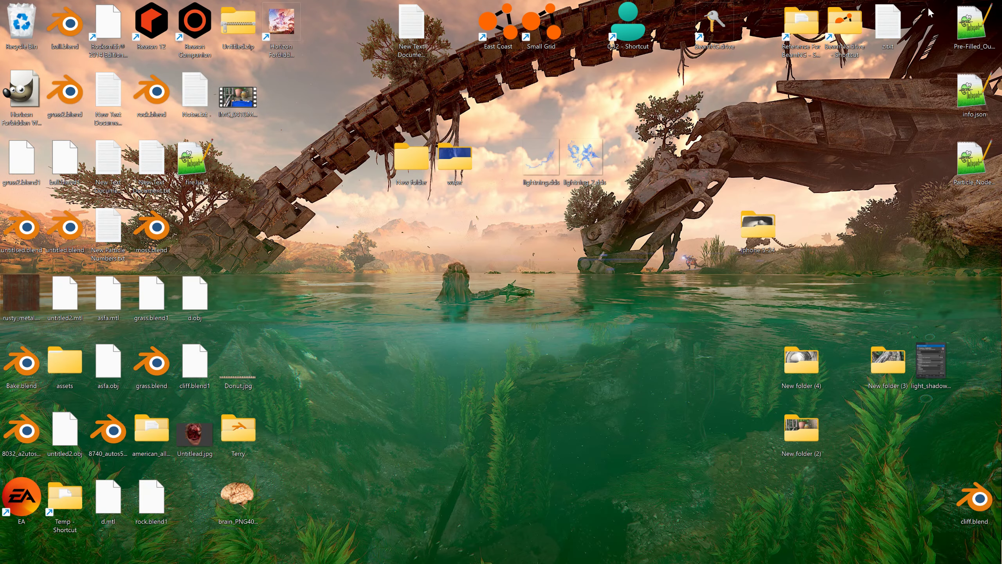
mouse_move(628, 561)
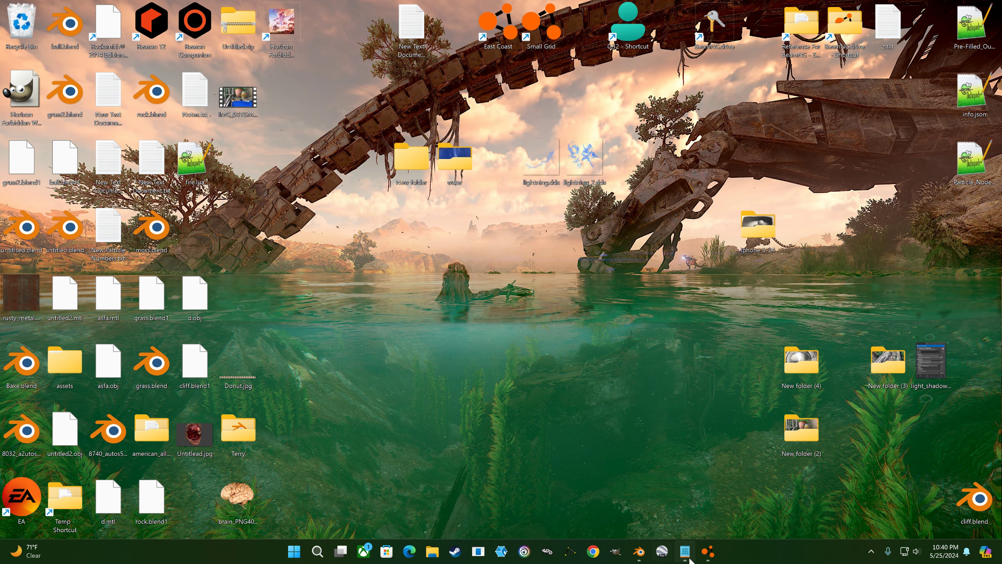
mouse_move(705, 562)
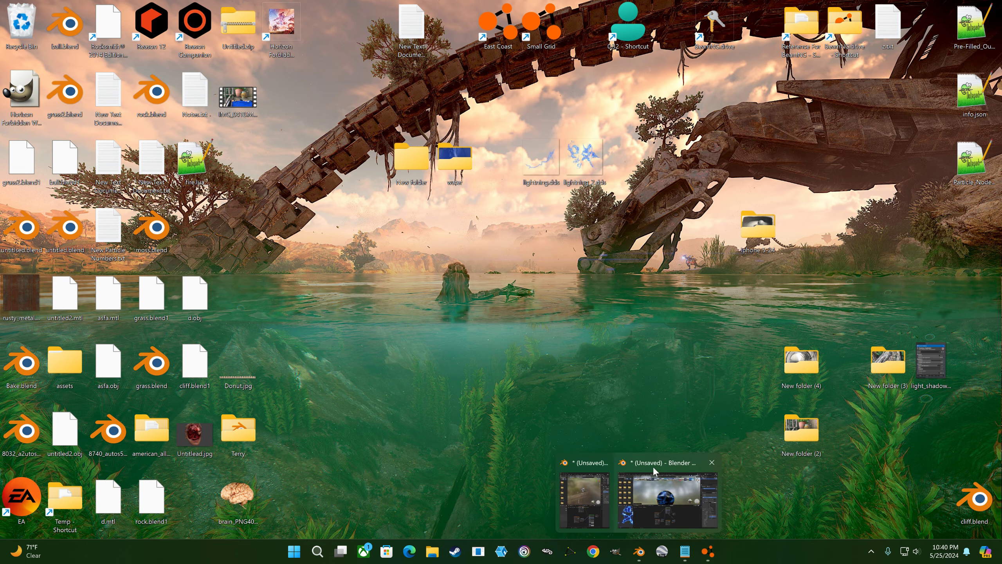
left_click(655, 471)
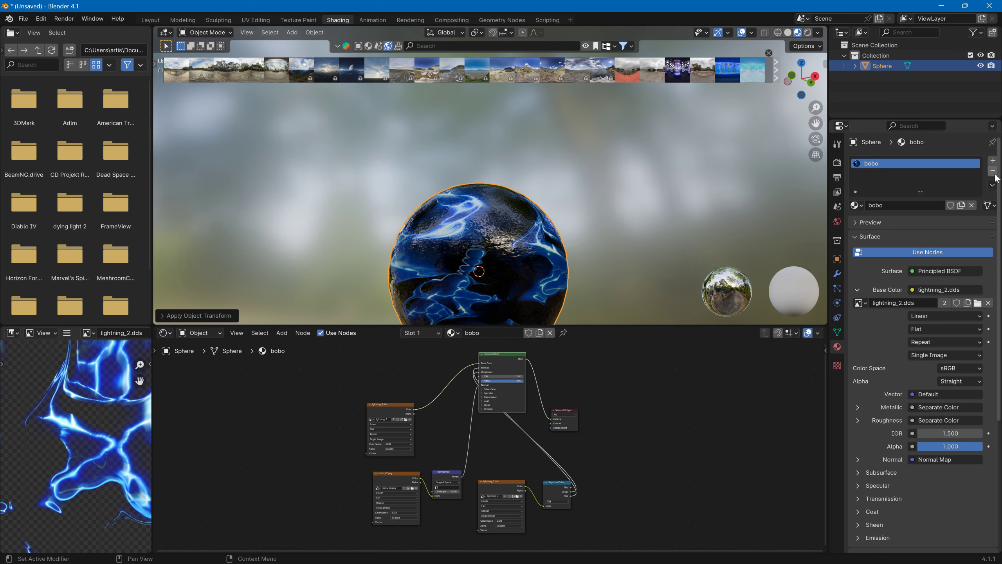
key("Delete")
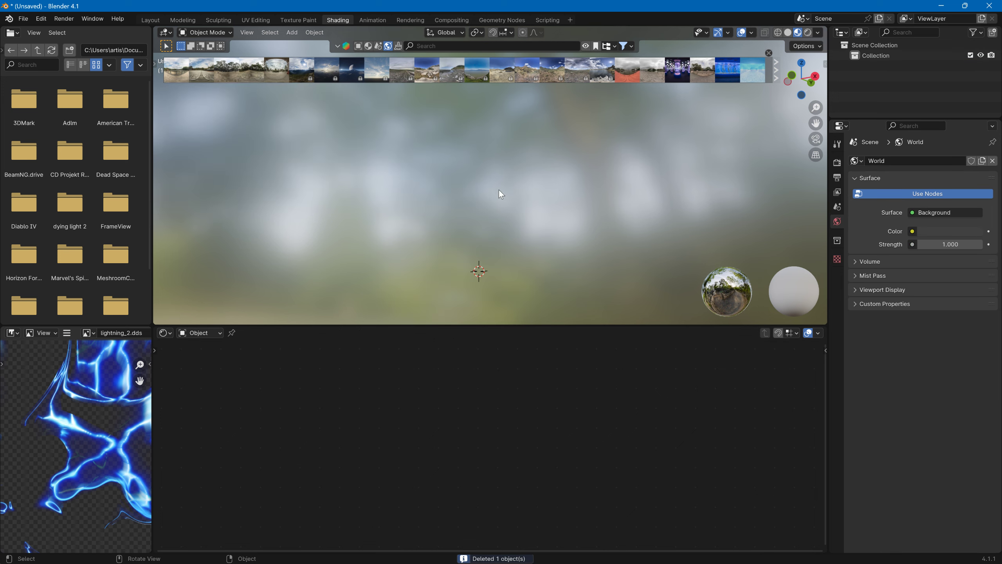
- Add a cube mesh to the emptied scene
left_click(294, 35)
mouse_move(299, 44)
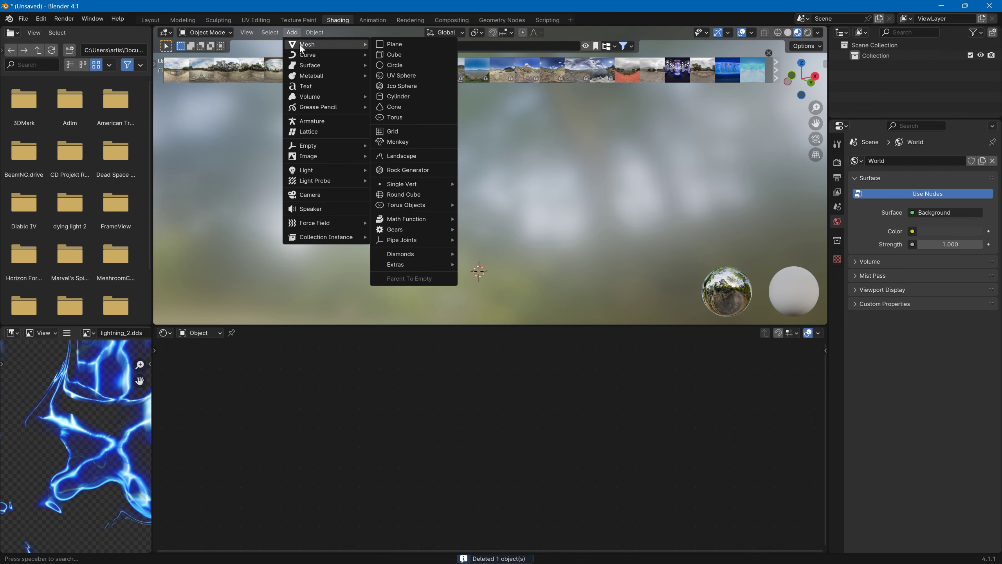
left_click(395, 56)
scroll(523, 231, "down", 2)
mouse_move(525, 240)
middle_mouse_down()
mouse_move(554, 278)
mouse_move(543, 245)
middle_mouse_up()
- Stretch the cube lengthwise by scaling it along the X axis only
key("s")
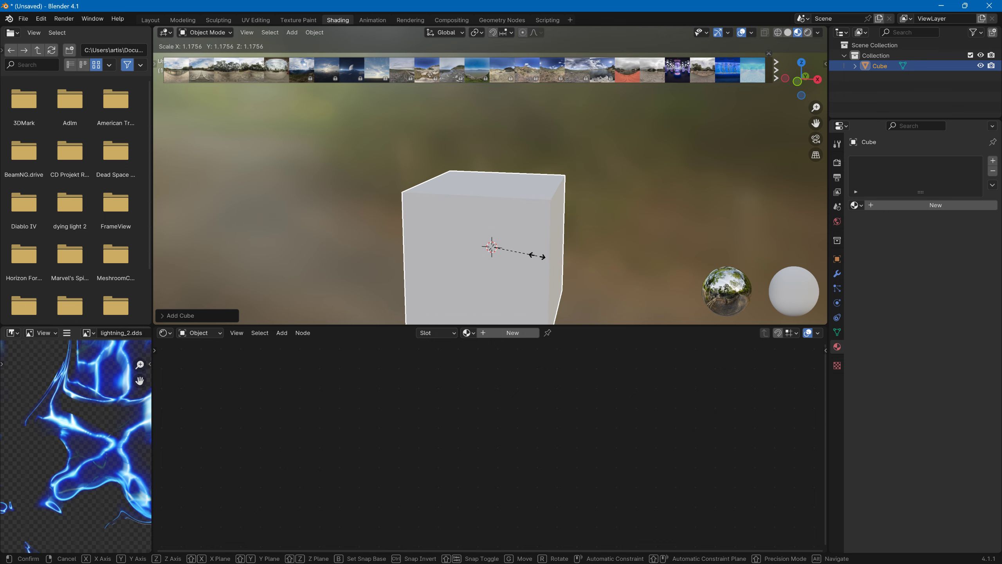
key("x")
left_click(580, 272)
middle_click_drag(578, 270, 651, 272)
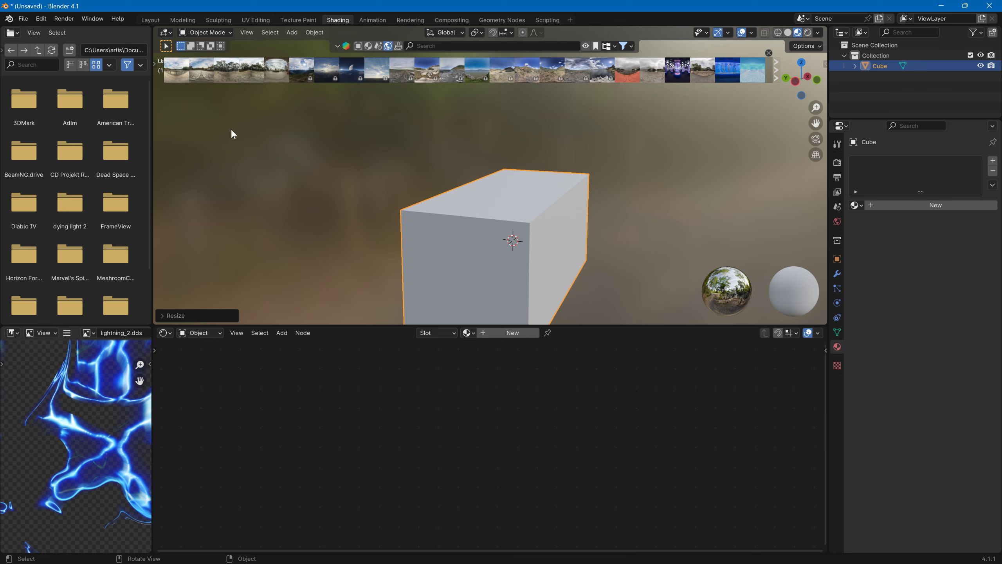
- Enter Edit Mode and subdivide all of the stretched cube's edges once
left_click(219, 32)
left_click(217, 54)
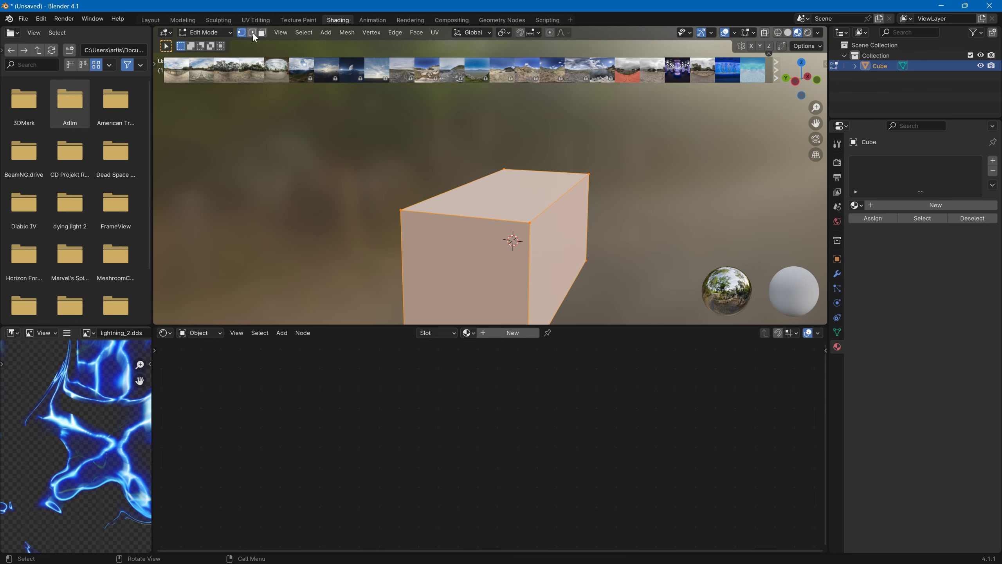
left_click(388, 34)
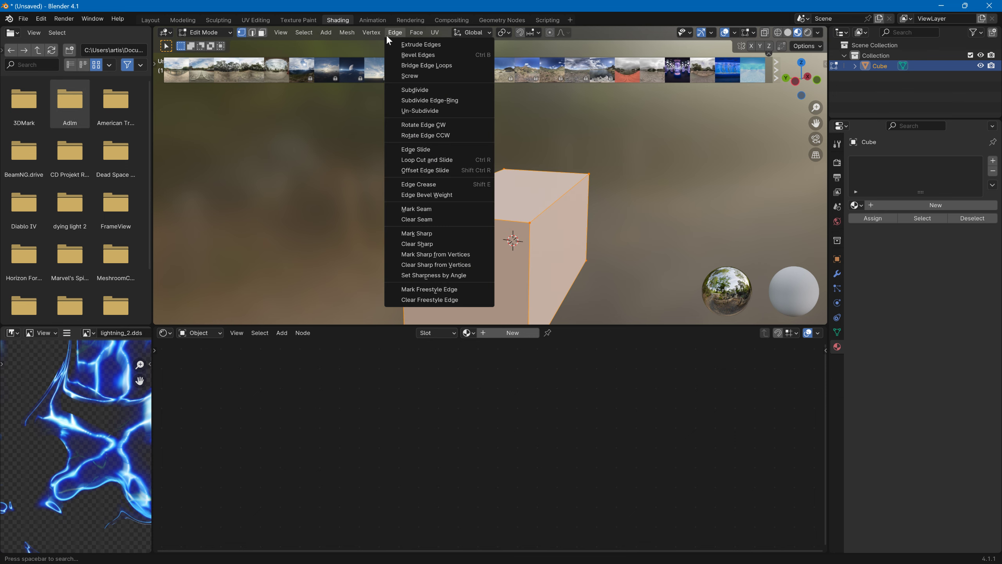
left_click(398, 91)
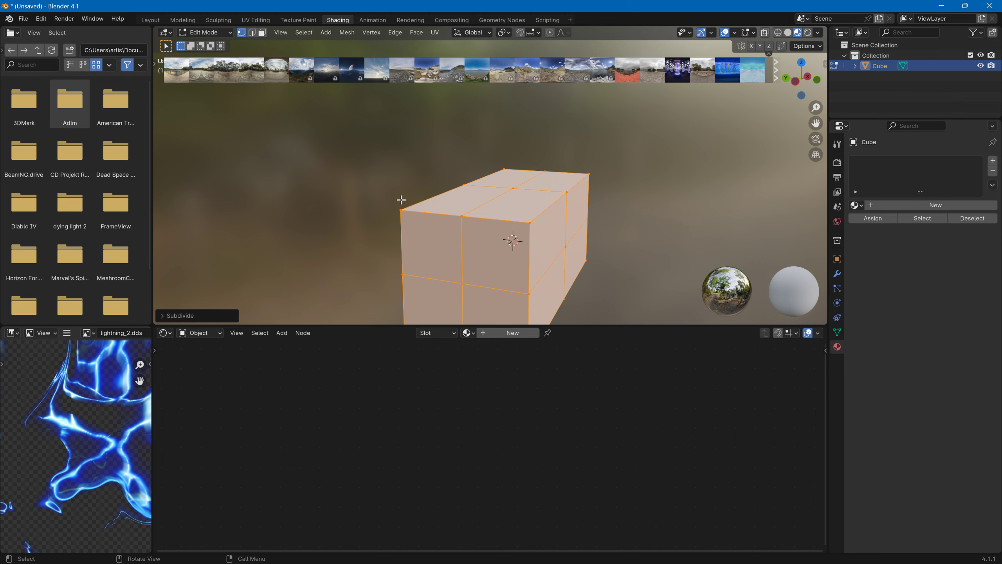
left_click(419, 33)
key("e")
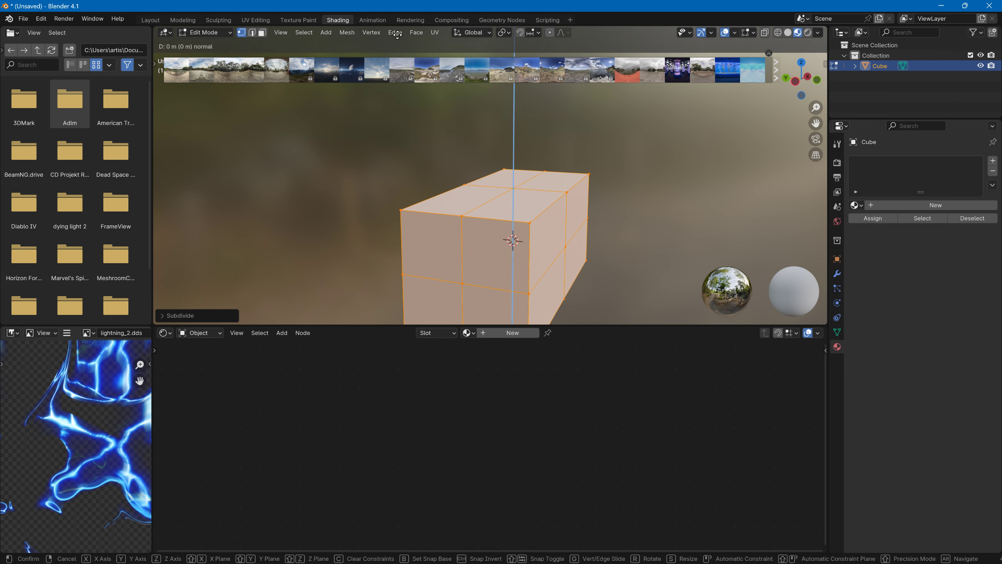
right_click(399, 36)
right_click(398, 36)
key("Escape")
- Subdivide the whole stretched block again with 50 cuts and return it to Object Mode
left_click(410, 34)
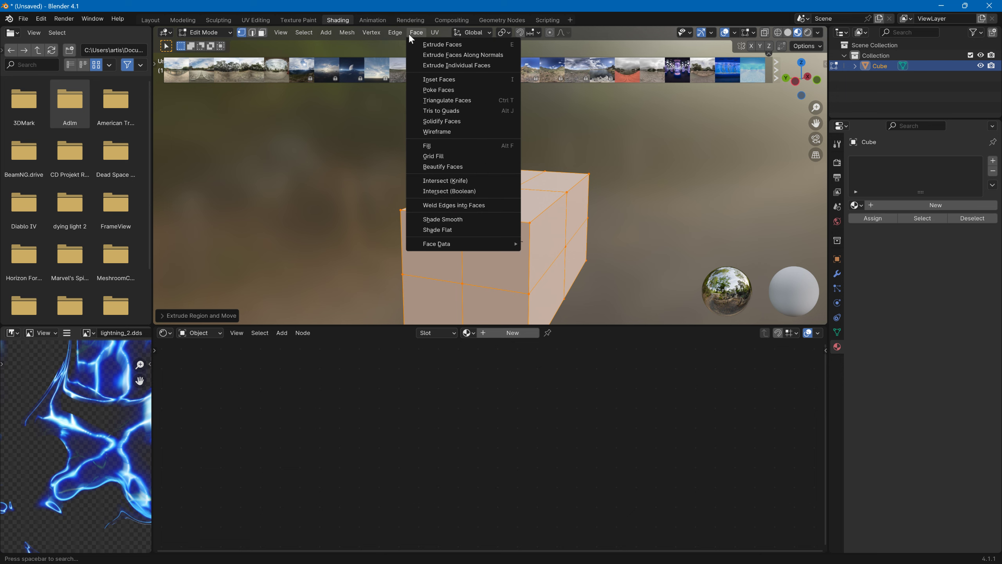
mouse_move(406, 34)
left_click(416, 90)
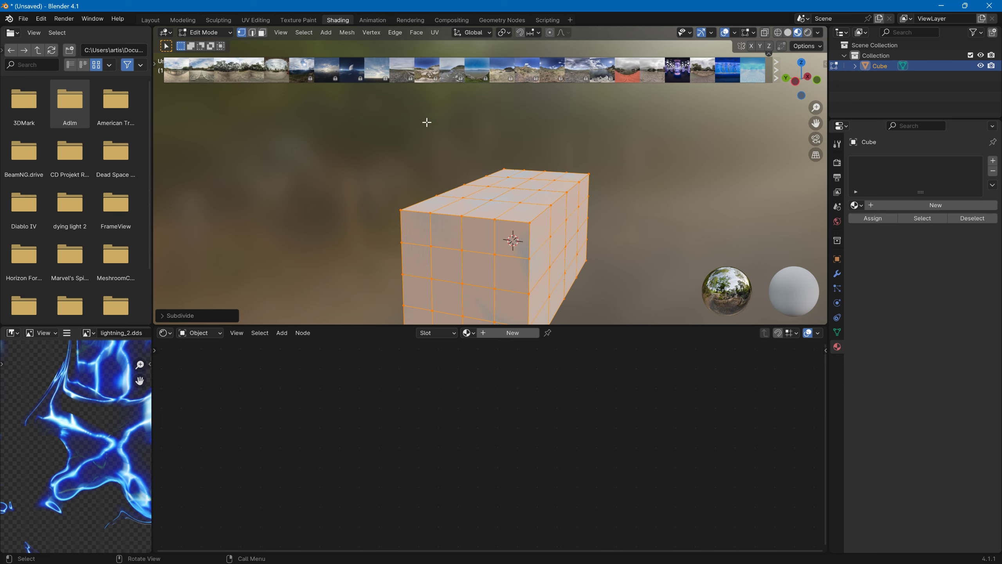
left_click(223, 316)
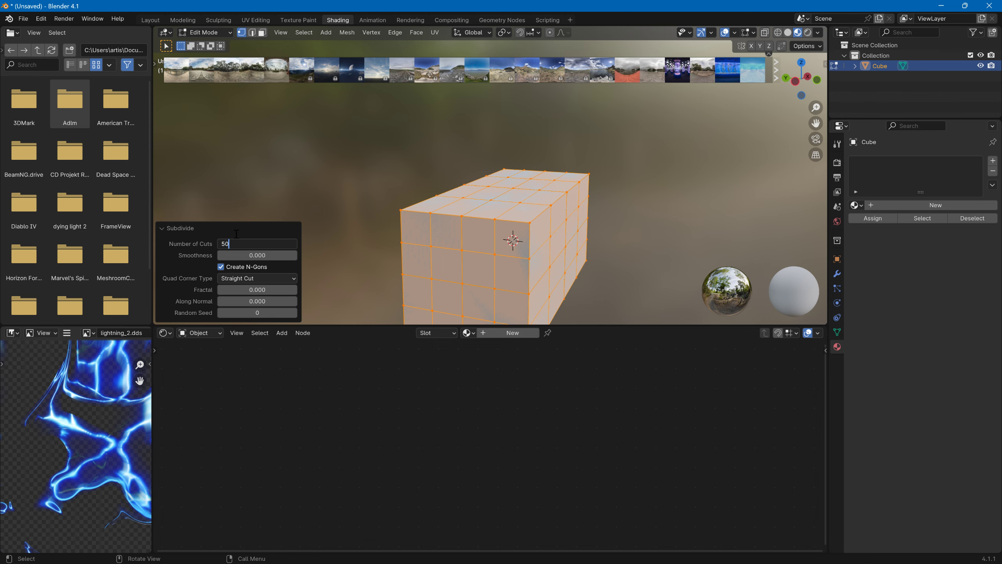
key("Return")
scroll(351, 208, "up", 4)
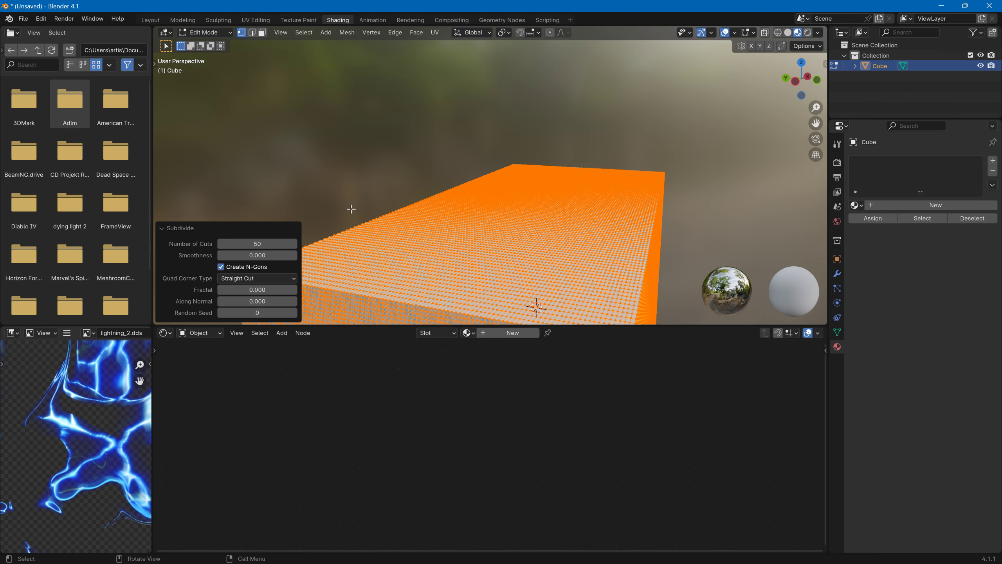
middle_click_drag(351, 208, 236, 171)
key("x")
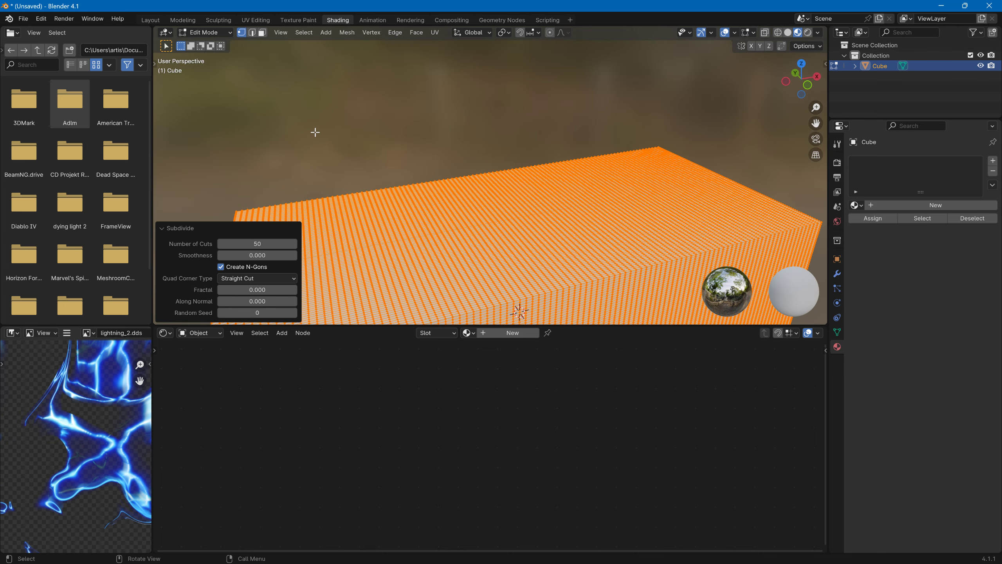
left_click(228, 36)
left_click(226, 42)
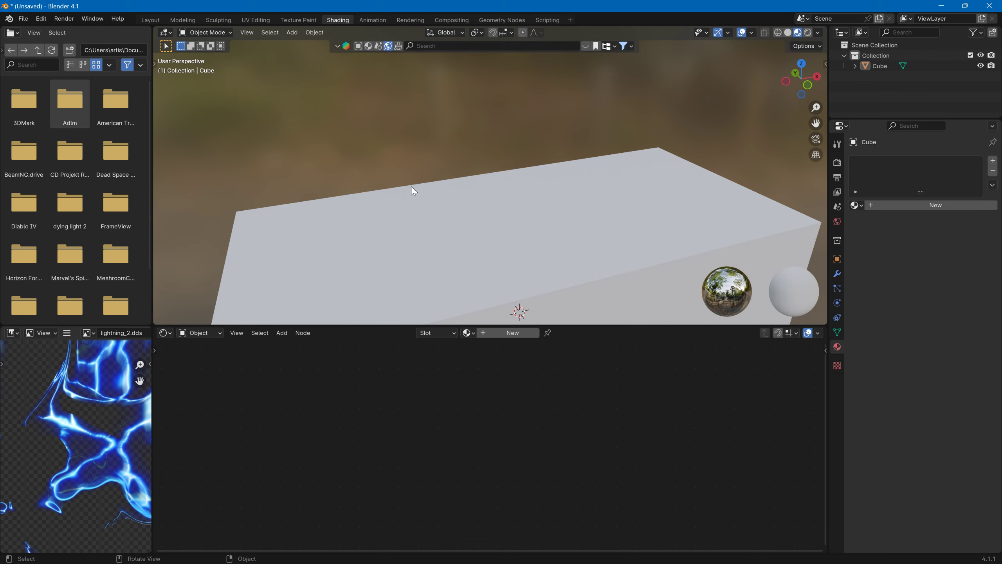
- Undo the subdivisions and the X-axis stretch of the cube, staying in Object Mode
key("ctrl+z")
key("ctrl+z")
key("ctrl+z")
key("ctrl+z")
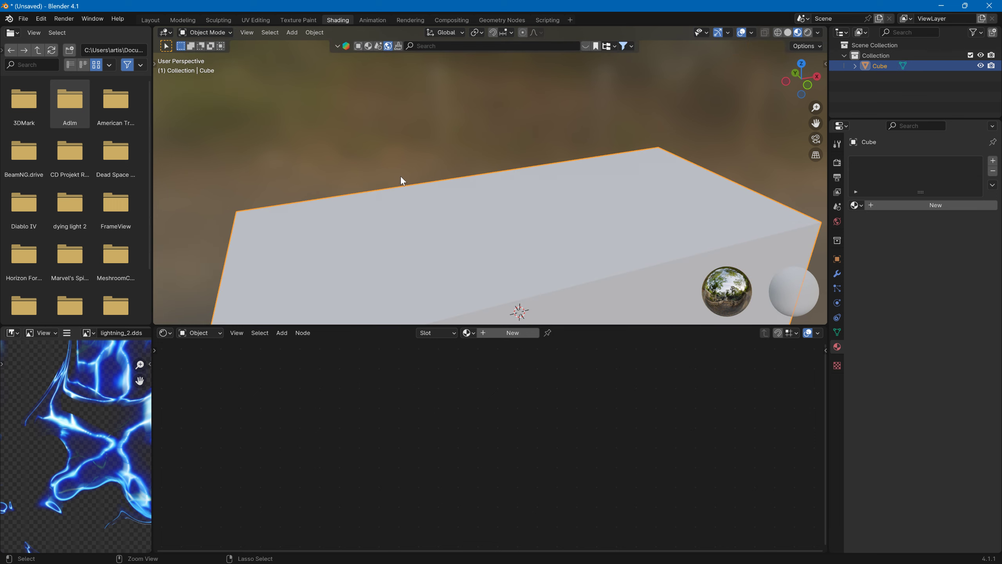
key("Tab")
scroll(400, 167, "down", 5)
middle_click_drag(399, 166, 389, 128)
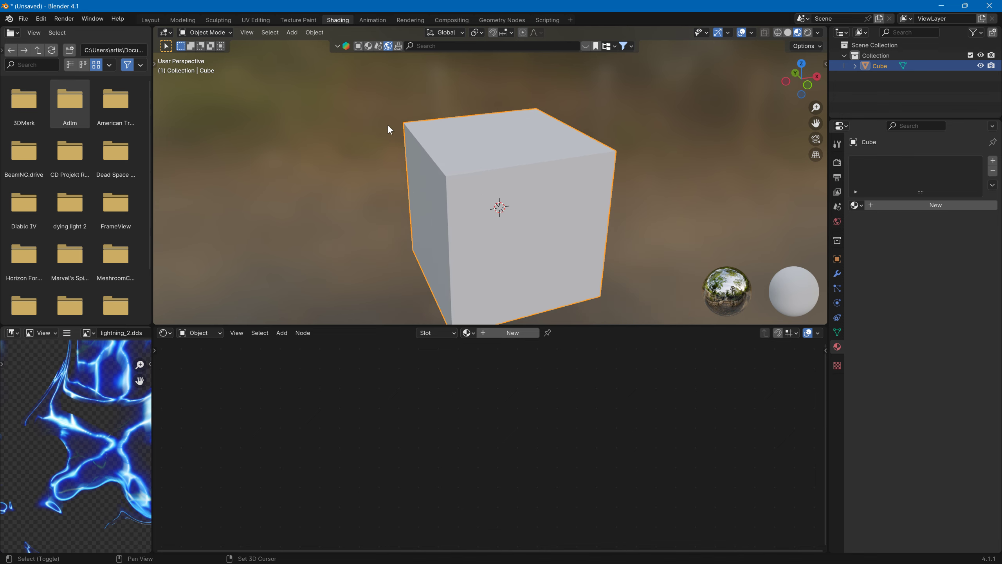
middle_click_drag(490, 152, 496, 153)
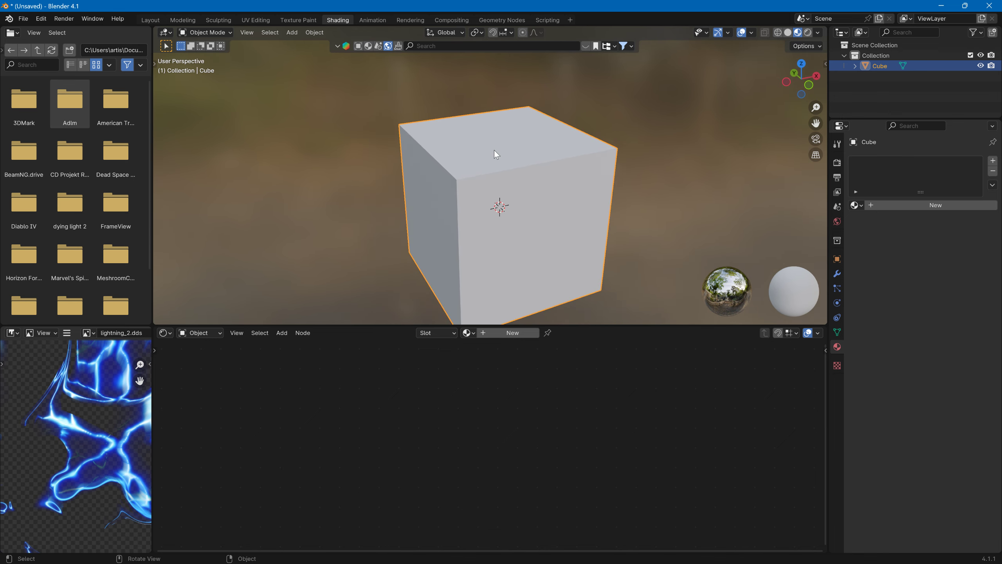
- Subdivide the entire cube in Edit Mode with 50 cuts, and switch it to Sculpt Mode
left_click(216, 33)
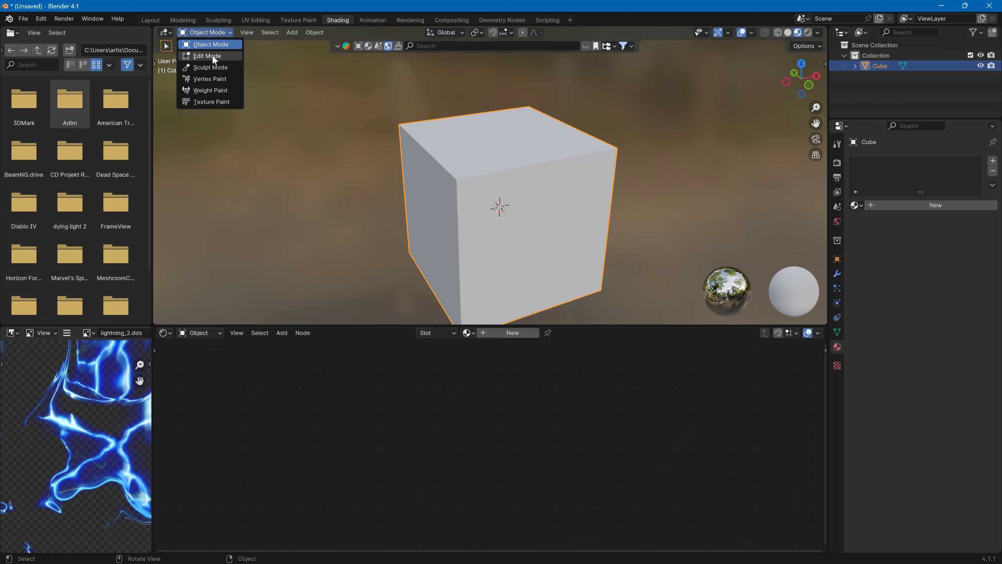
left_click(209, 43)
left_click(395, 32)
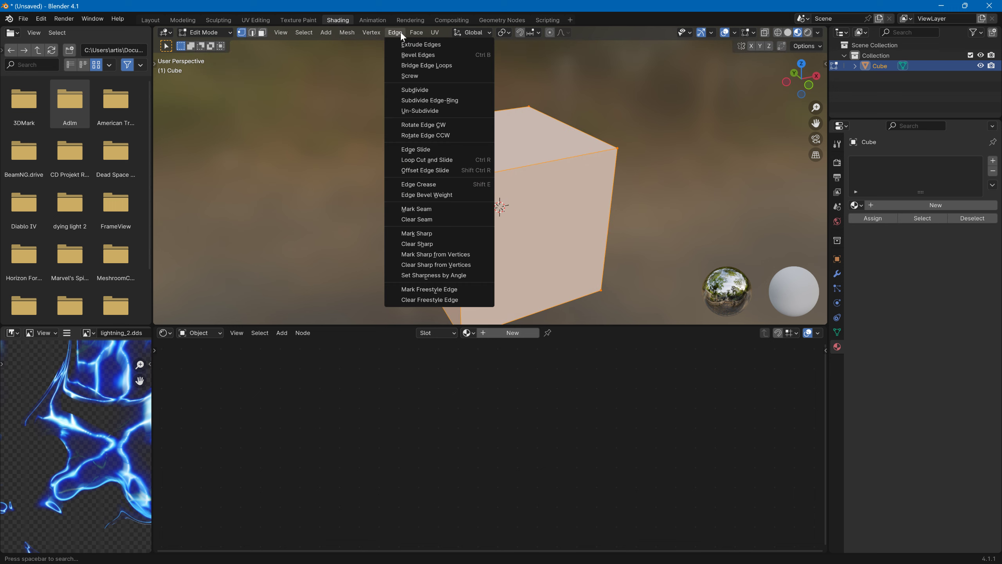
left_click(407, 90)
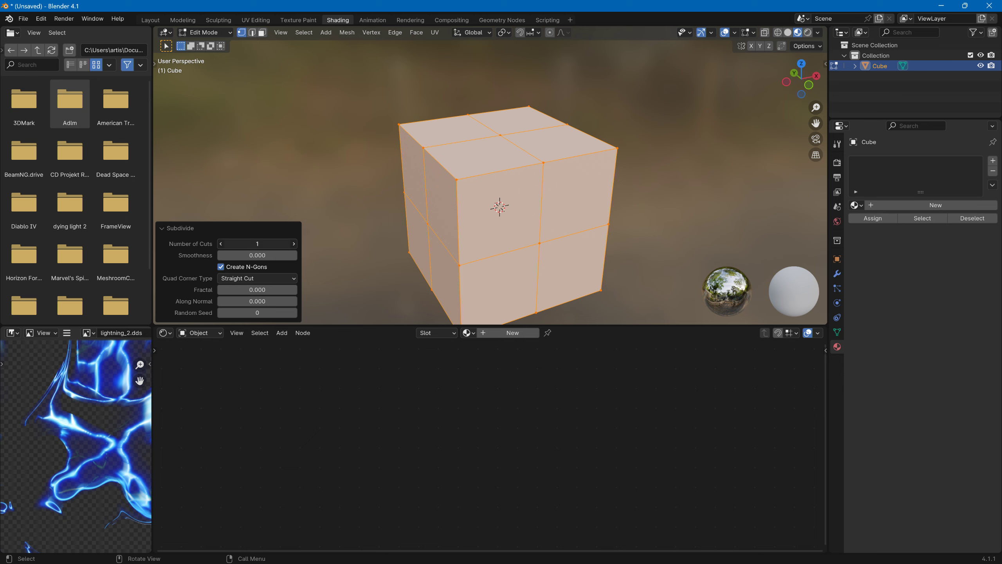
type("50")
key("Return")
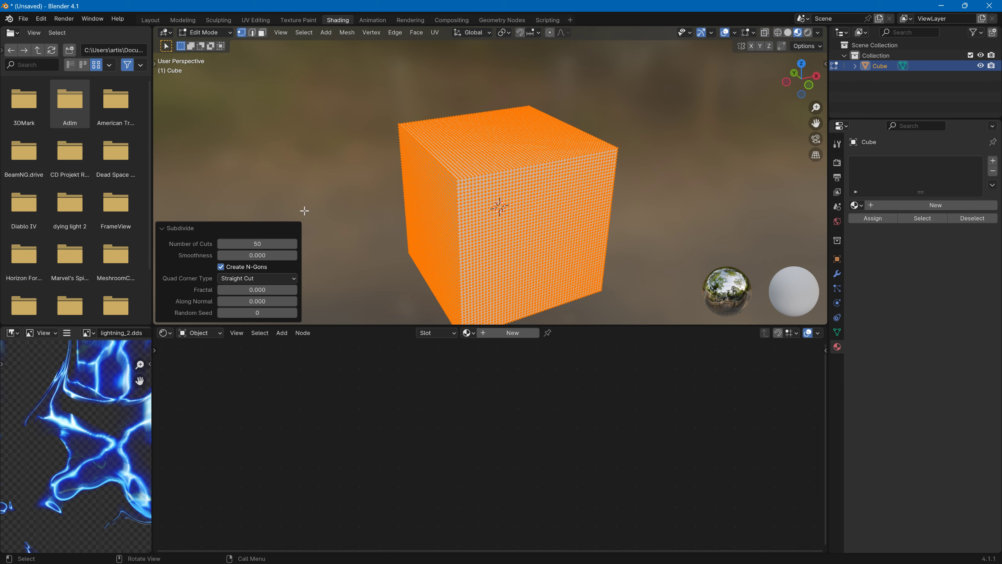
left_click(211, 32)
left_click(205, 68)
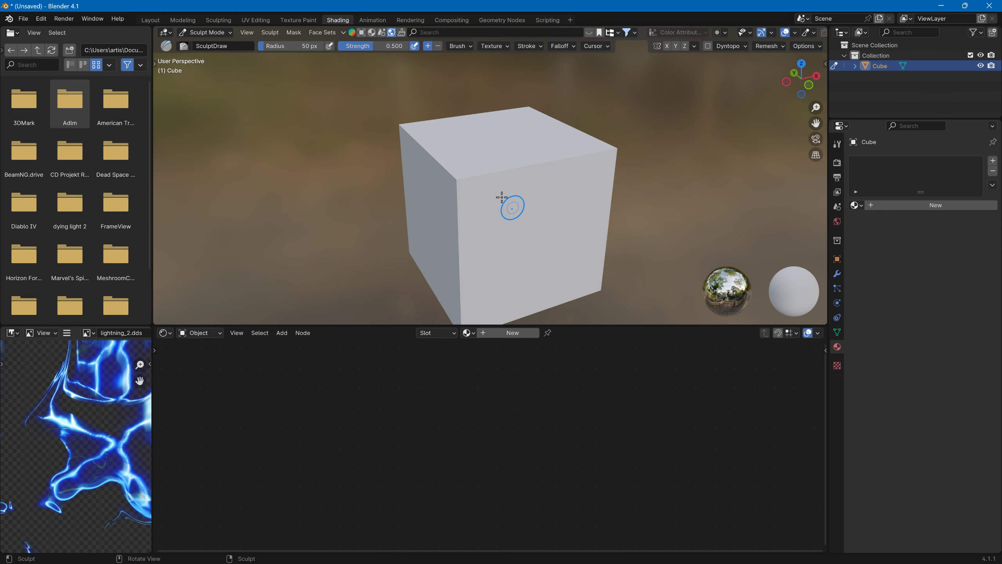
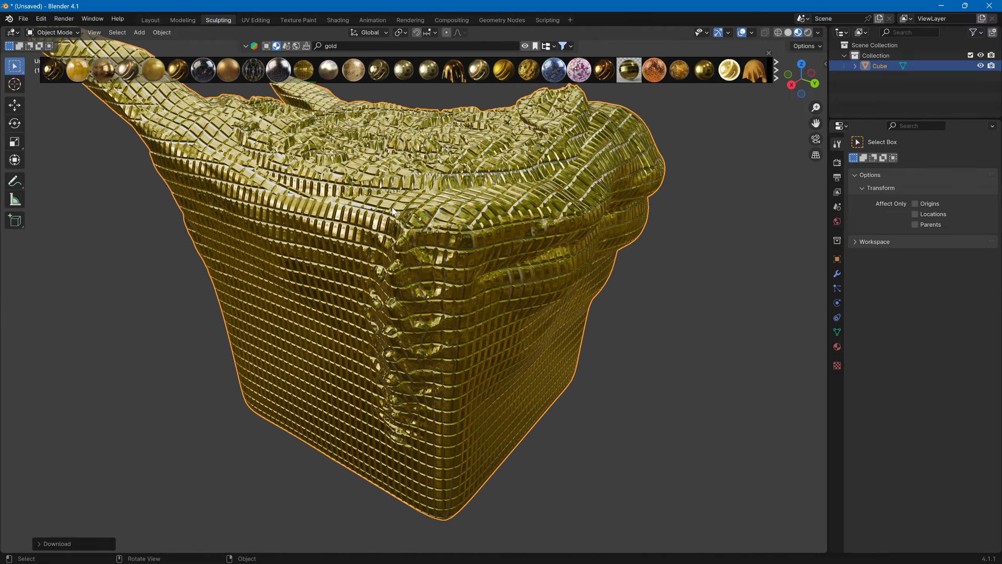
- Apply the Damascus Gold material from the gold search results to the sculpted cube and inspect it all round
mouse_move(391, 207)
middle_mouse_down()
mouse_move(469, 214)
mouse_move(314, 229)
mouse_move(314, 187)
mouse_move(208, 193)
mouse_move(222, 171)
middle_mouse_up()
mouse_move(621, 64)
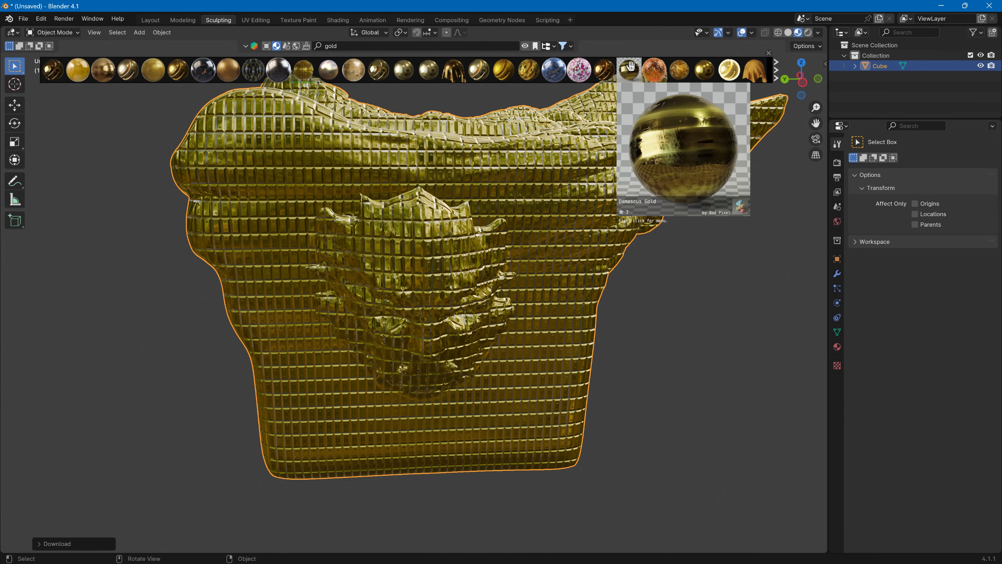
left_click_drag(627, 66, 607, 127)
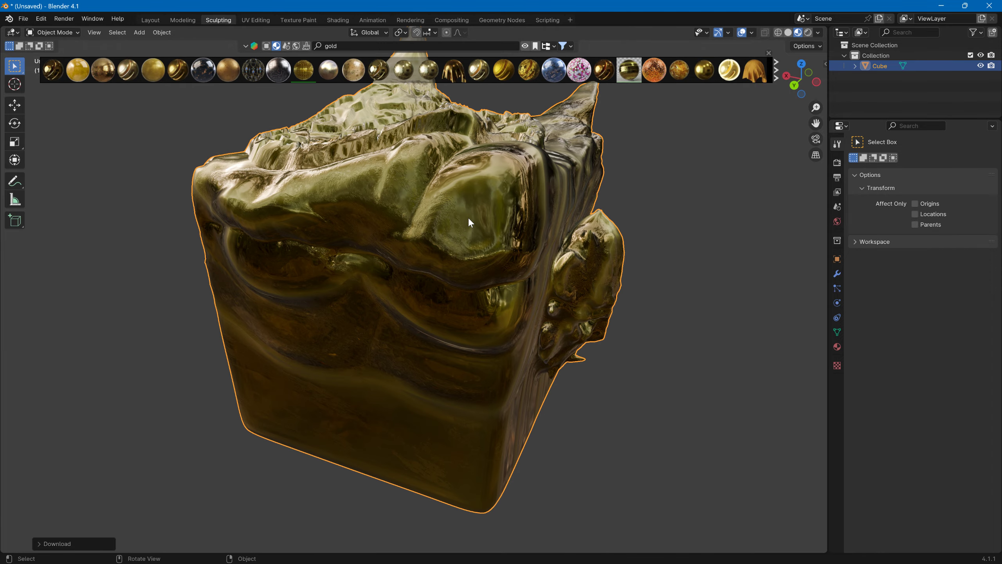
mouse_move(448, 230)
middle_mouse_down()
mouse_move(538, 235)
mouse_move(612, 217)
mouse_move(537, 189)
mouse_move(370, 202)
mouse_move(357, 156)
mouse_move(366, 148)
middle_mouse_up()
scroll(377, 157, "down", 3)
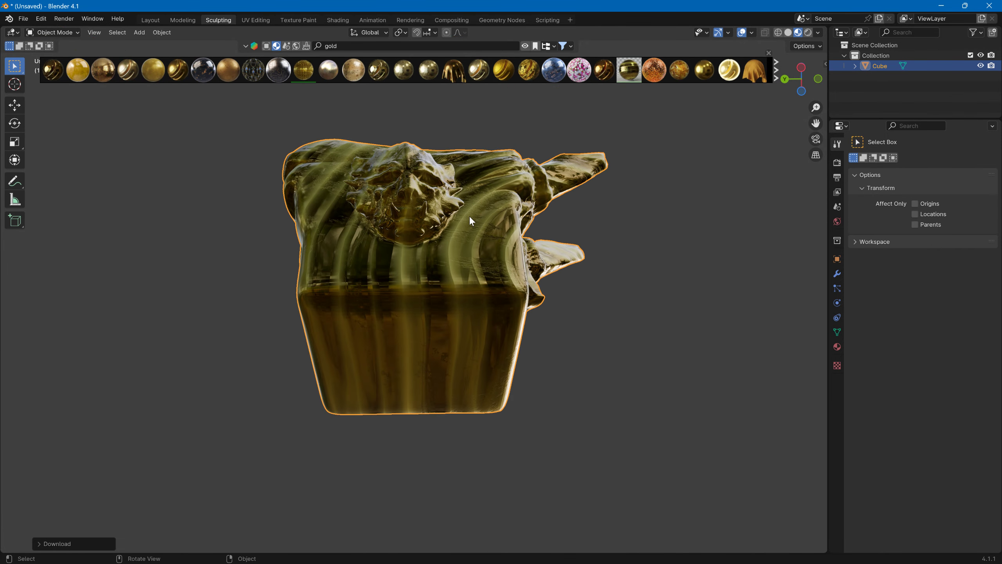
- Examine the Damascus Gold material's node tree for the sculpted cube in the Shading workspace
left_click(350, 20)
scroll(428, 405, "down", 6)
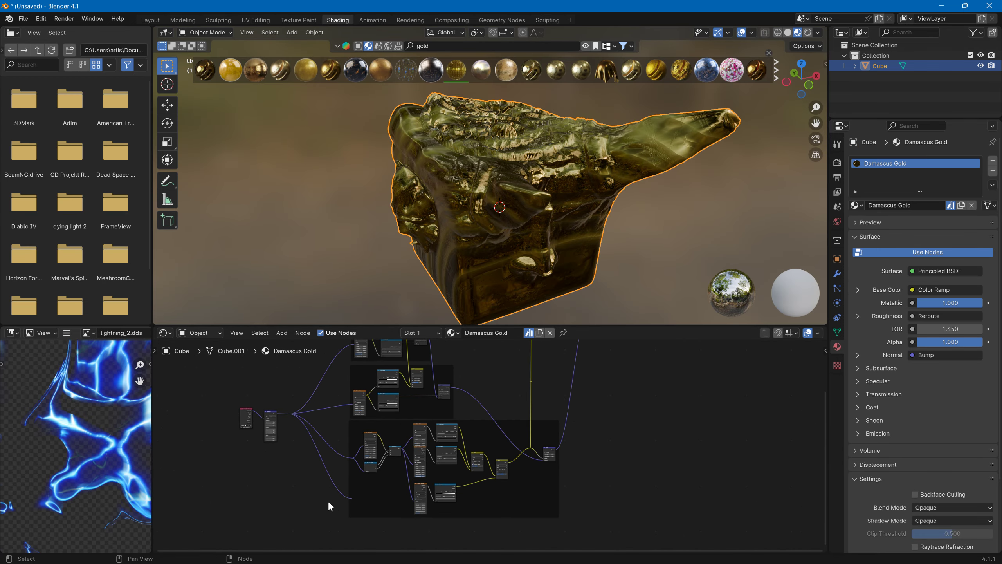
middle_click_drag(328, 500, 269, 523)
middle_click_drag(396, 465, 332, 510)
middle_click_drag(347, 461, 388, 479)
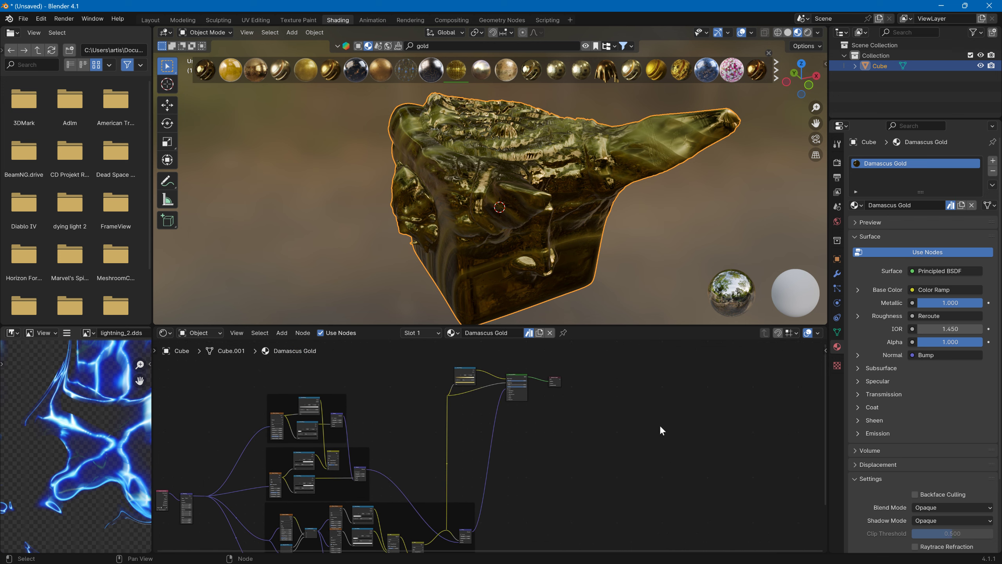
middle_click_drag(420, 425, 492, 358)
middle_click_drag(546, 417, 415, 467)
middle_click_drag(530, 438, 463, 440)
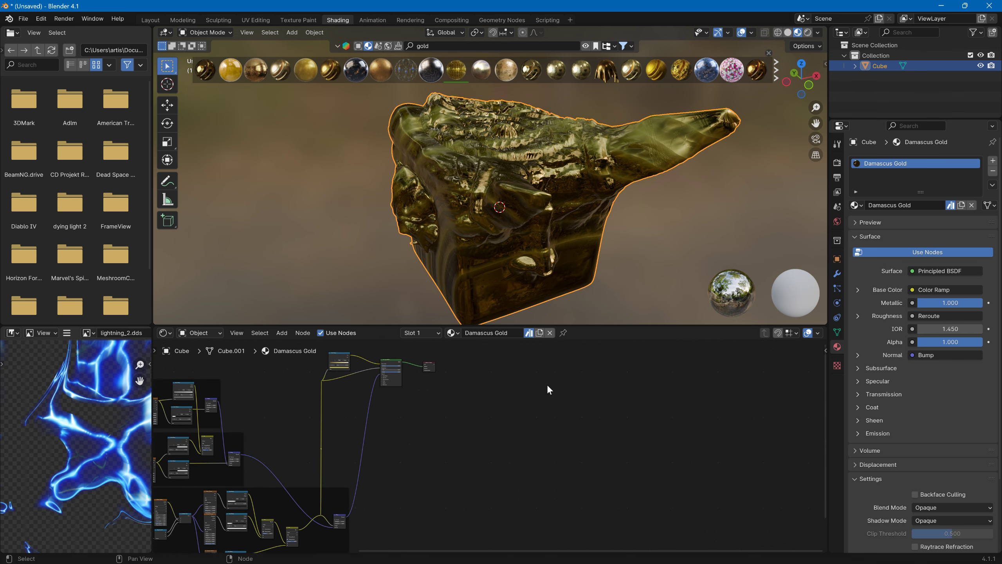
left_click(204, 33)
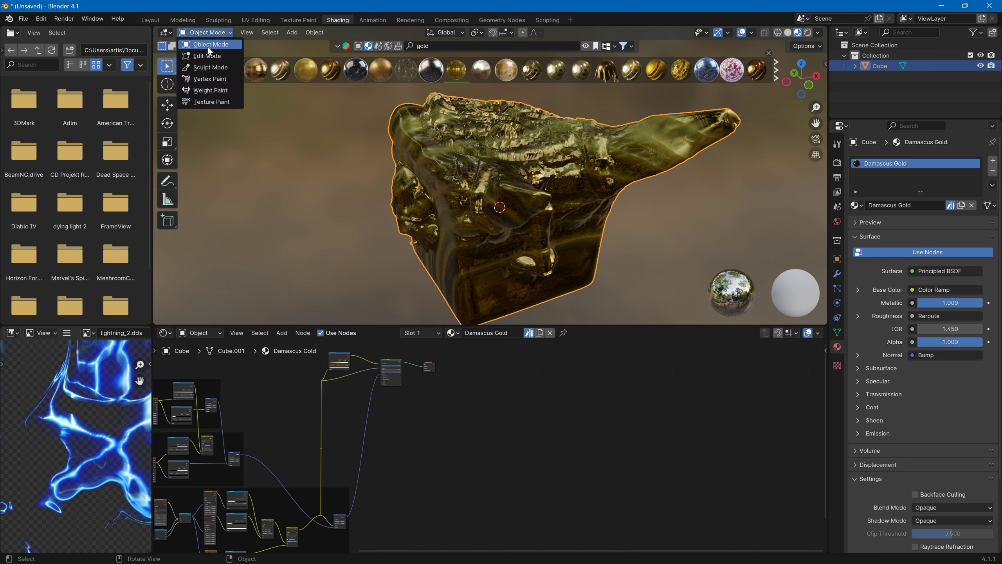
left_click(208, 46)
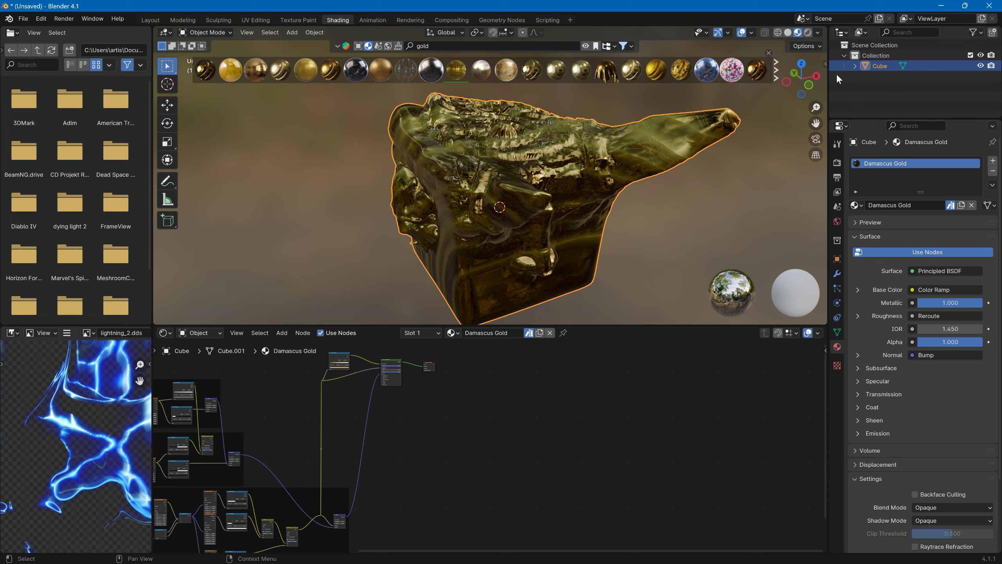
- Duplicate the sculpted cube in place and hide the original in the viewport
left_click(861, 78)
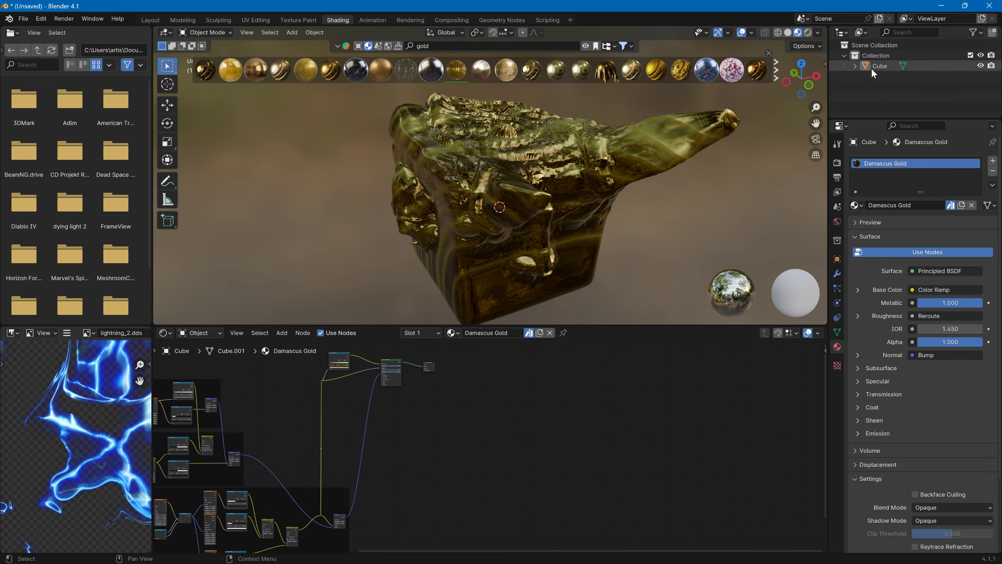
left_click(871, 68)
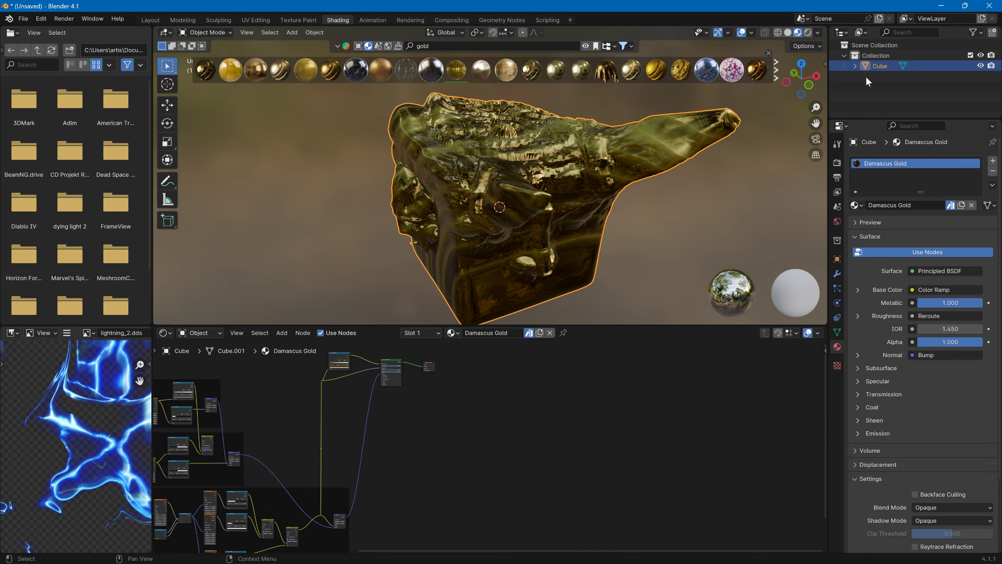
key("shift+d")
right_click(742, 130)
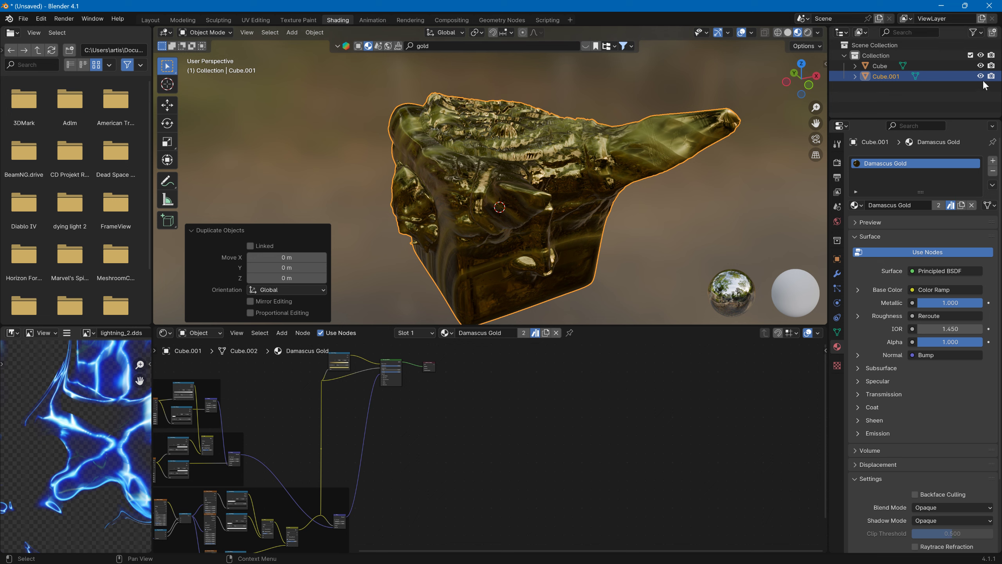
left_click(981, 66)
- Switch the viewport to wireframe shading and examine the duplicate's dense mesh from several angles
left_click(837, 274)
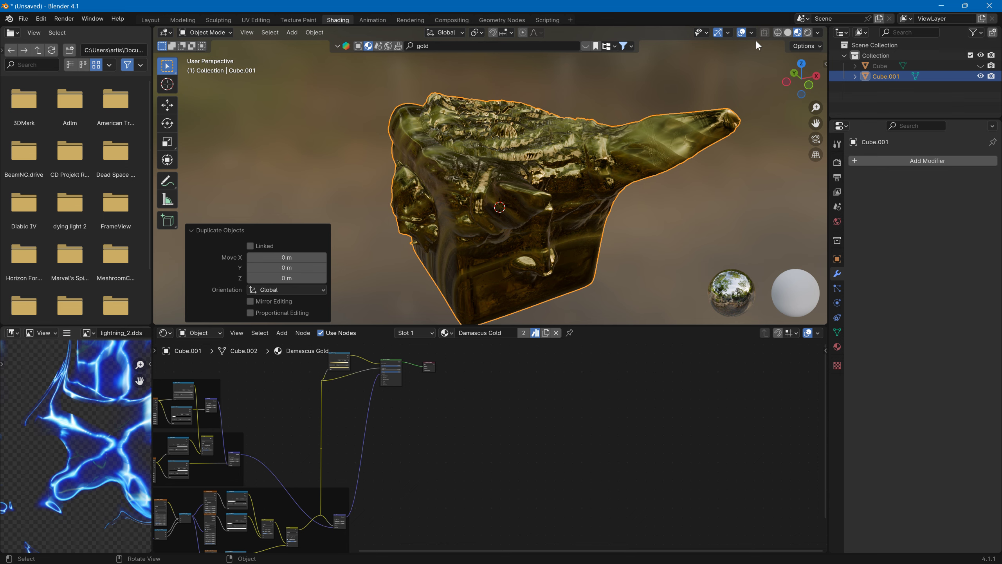
left_click(776, 34)
scroll(561, 120, "up", 8)
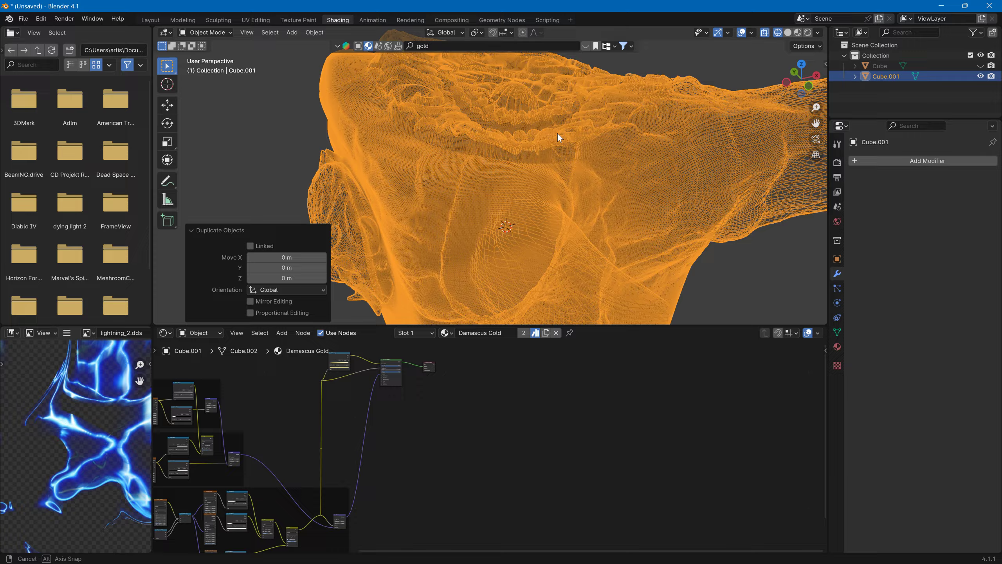
middle_click_drag(564, 165, 530, 201)
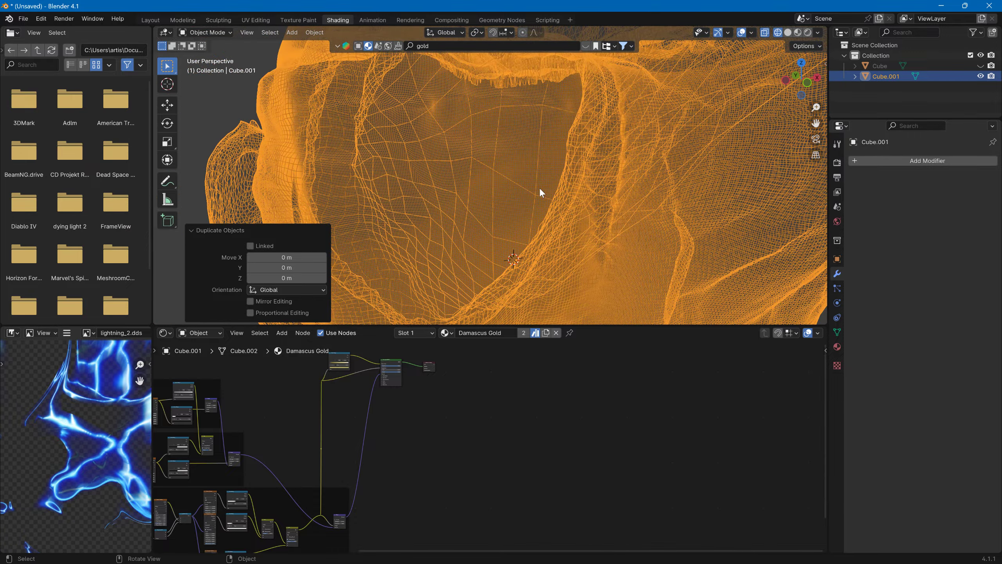
scroll(529, 188, "down", 6)
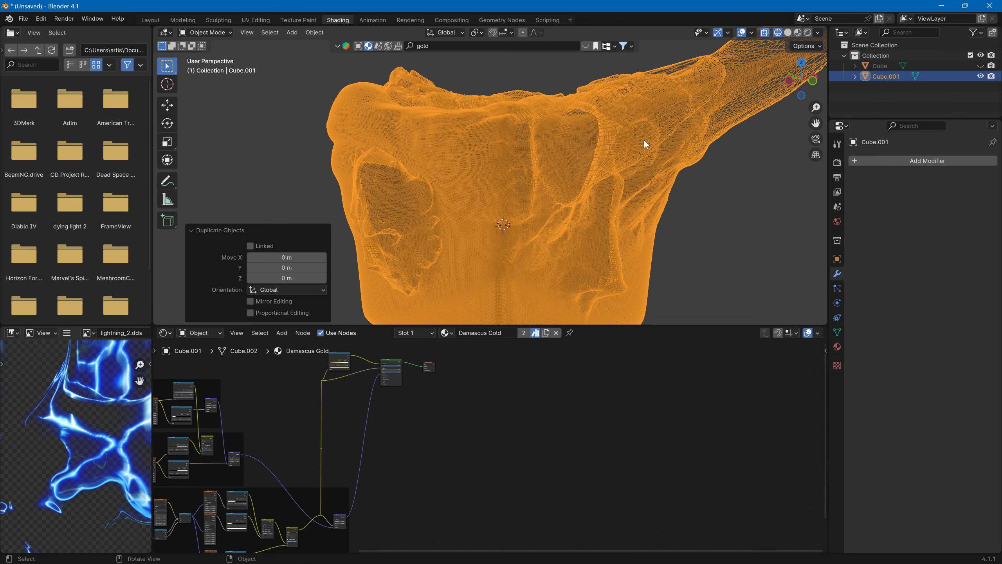
middle_click_drag(644, 139, 623, 137)
scroll(624, 138, "down", 1)
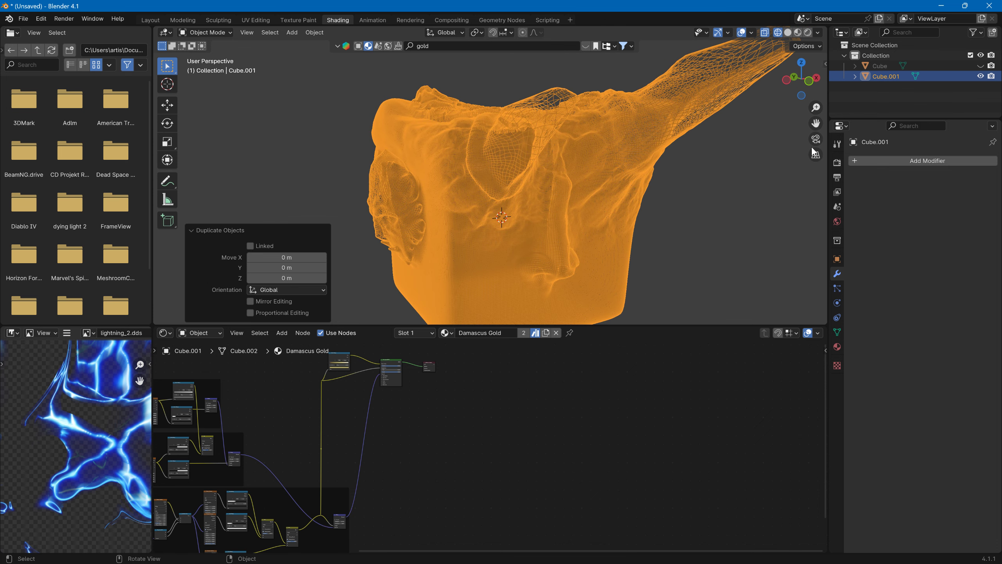
- Add a Remesh modifier to the duplicate cube and inspect its simplified wireframe all round
left_click(869, 159)
mouse_move(827, 185)
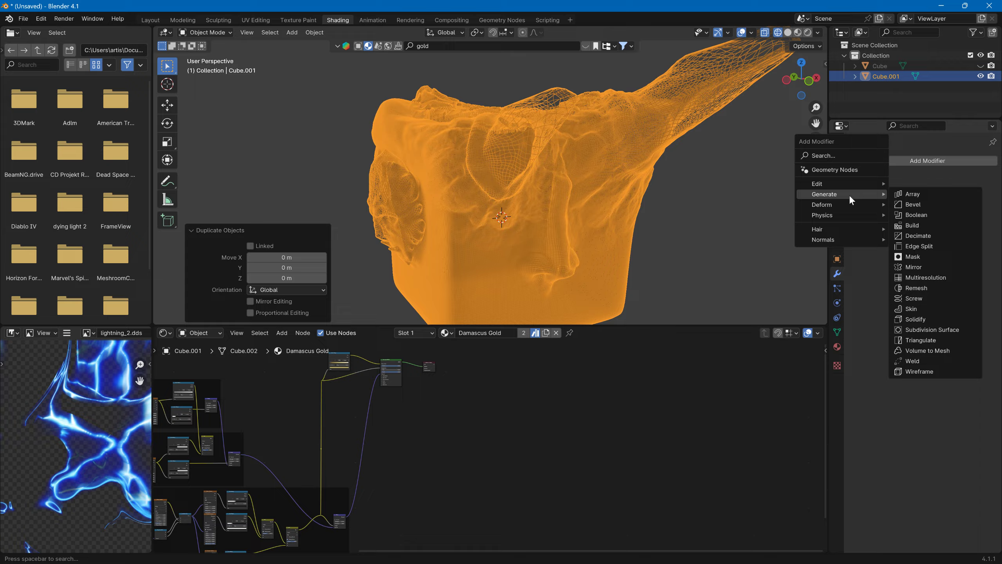
left_click(907, 288)
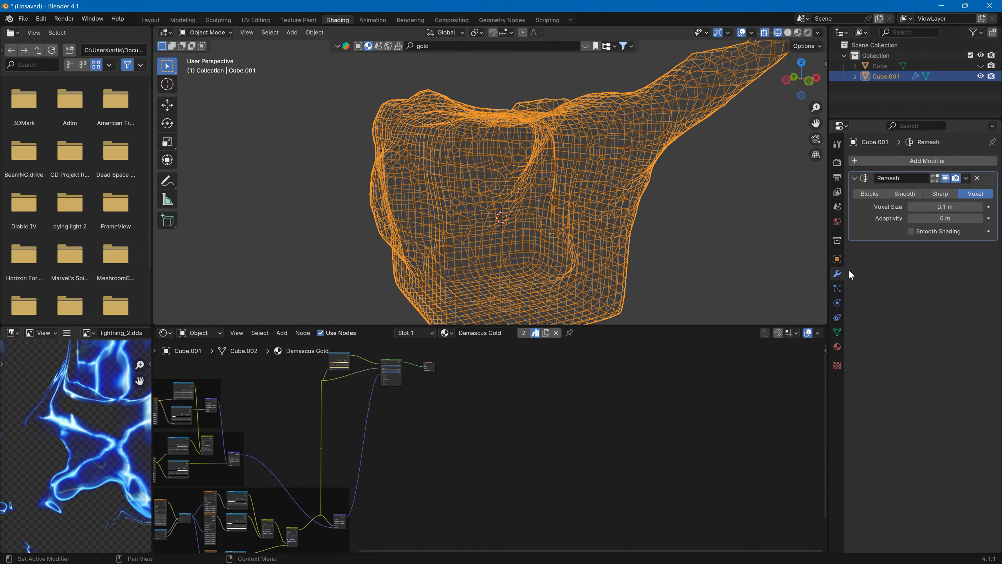
mouse_move(710, 183)
middle_mouse_down()
mouse_move(696, 196)
mouse_move(719, 192)
middle_mouse_up()
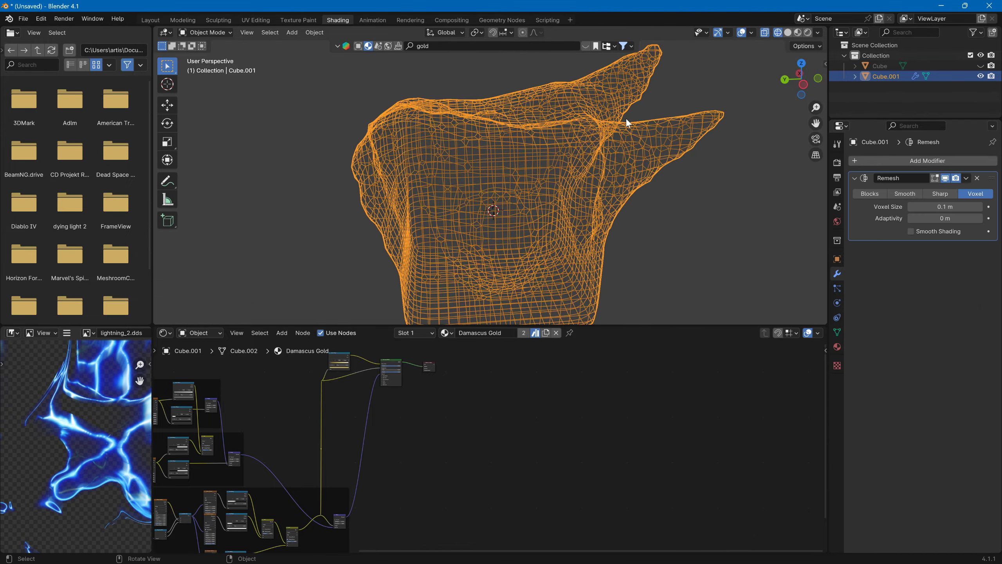
middle_click_drag(627, 119, 592, 153)
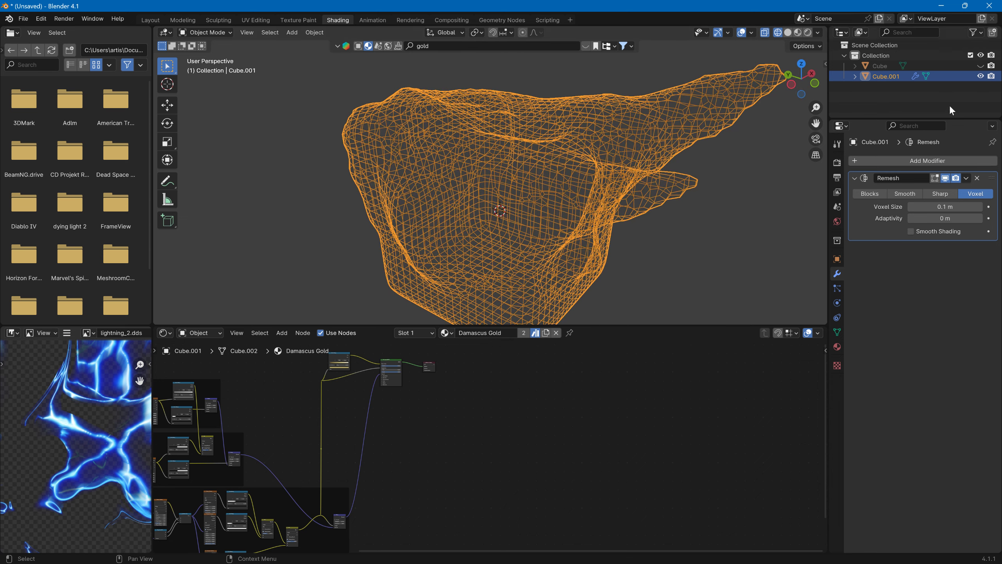
- Compare the original cube's mesh with the remeshed duplicate by toggling their visibility, then keep only the duplicate shown
left_click(981, 66)
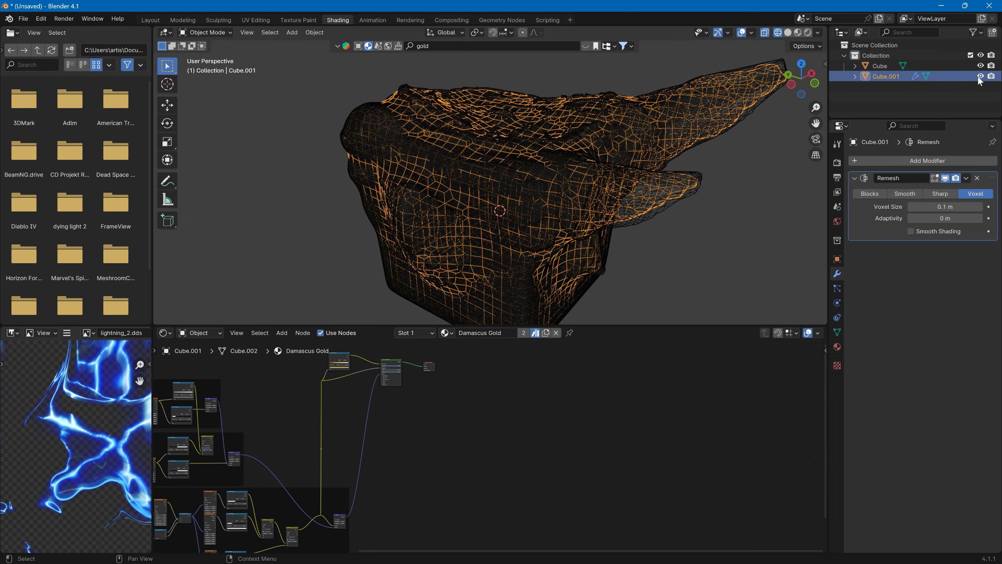
left_click(981, 77)
left_click(981, 76)
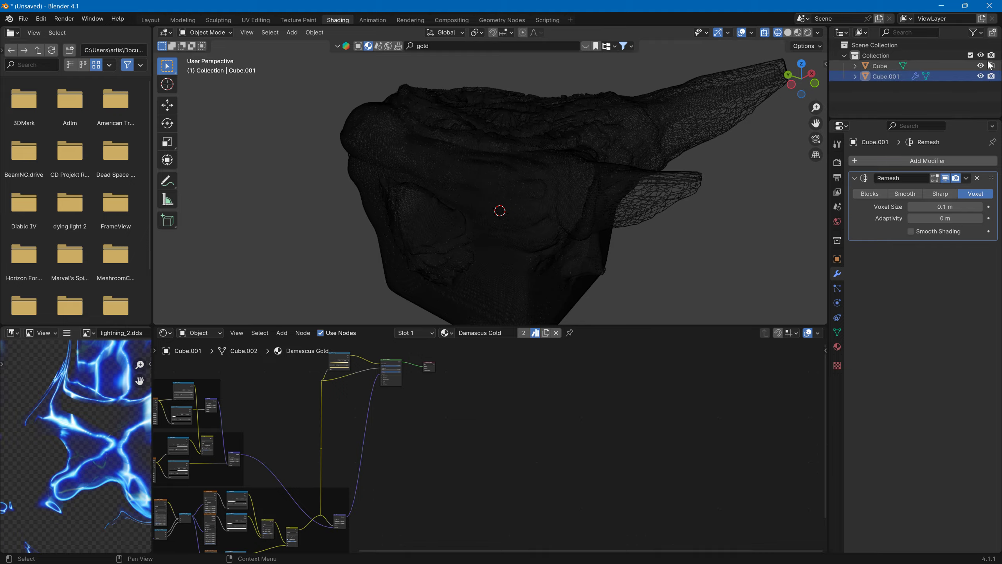
left_click(981, 66)
middle_click_drag(749, 125, 547, 119)
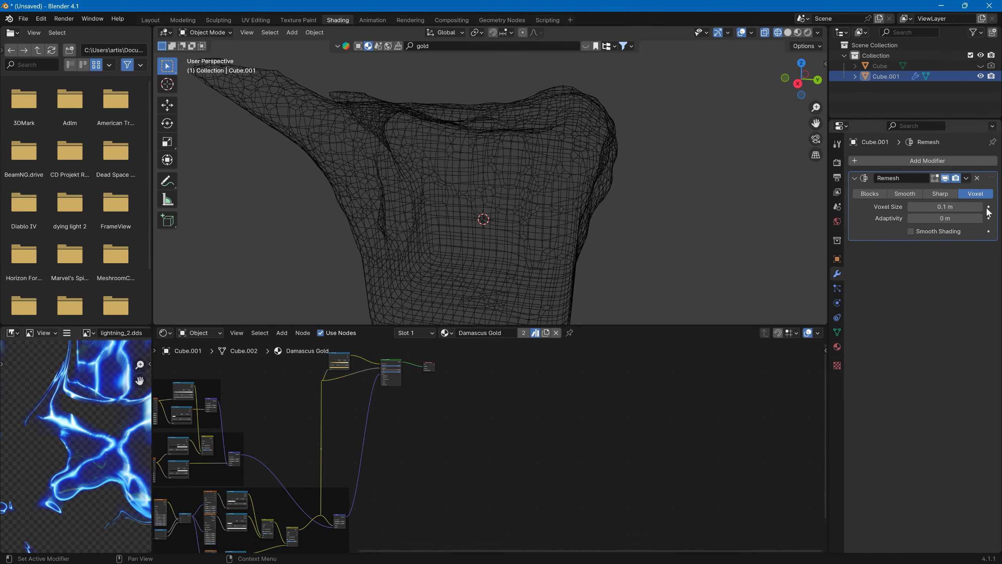
- Try the Smooth, Sharp and Blocks modes of the Remesh modifier and return it to Voxel
left_click(899, 193)
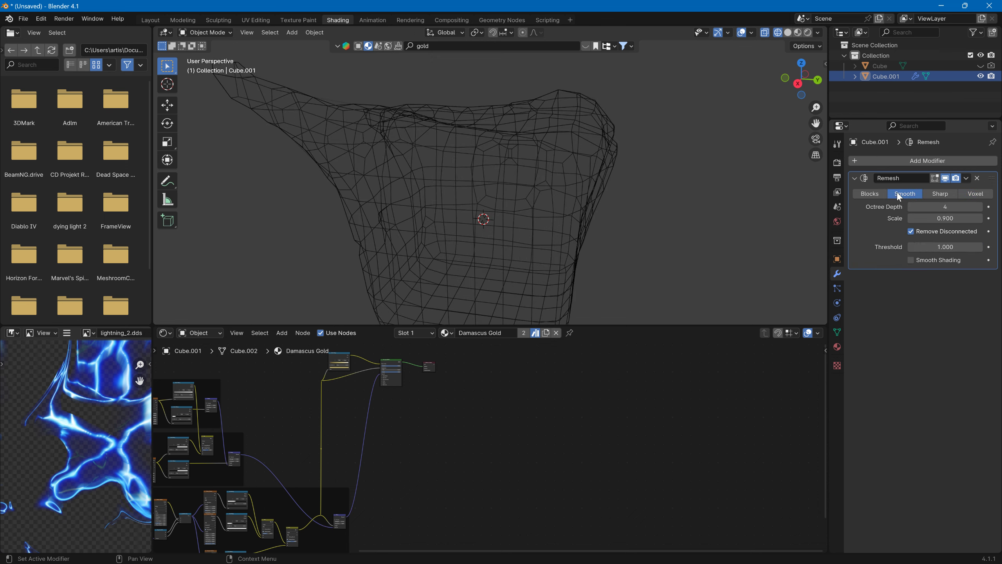
left_click(939, 192)
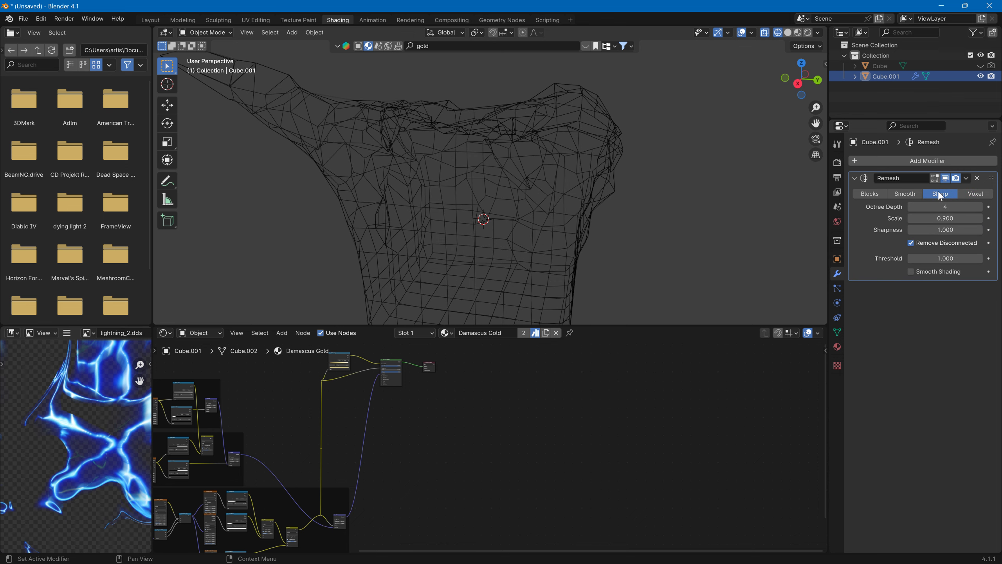
left_click(875, 193)
left_click(962, 194)
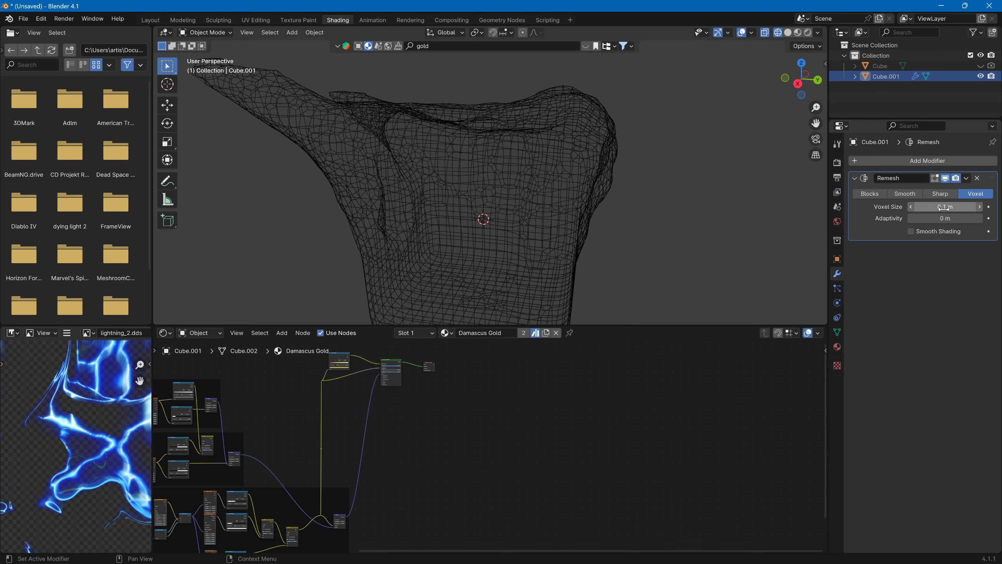
- Try finer and coarser voxel sizes on the Remesh modifier, including 0.08 m, 0.11 m and 0.14 m
left_click(914, 205)
left_click(914, 205)
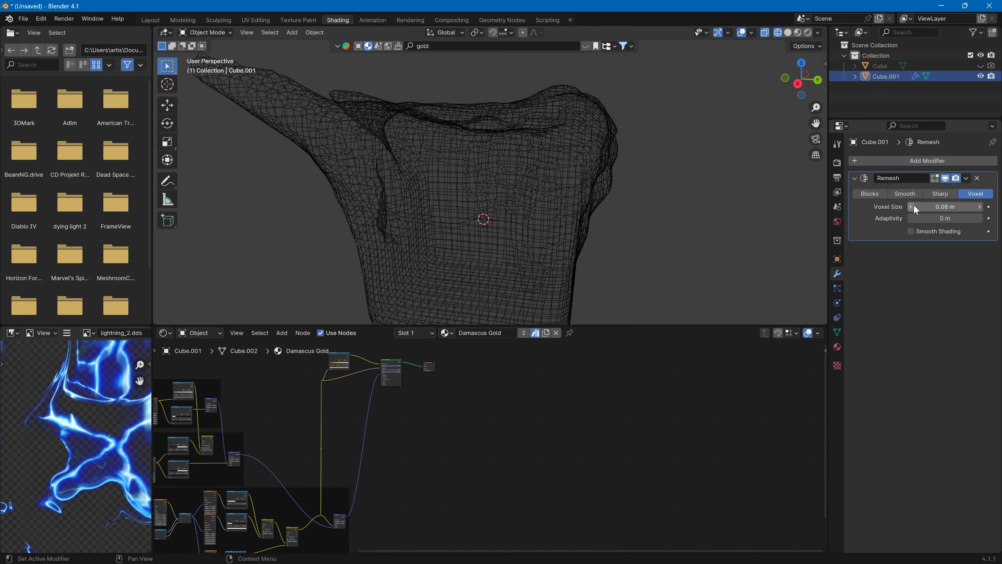
left_click(913, 205)
left_click(914, 205)
left_click_drag(913, 205, 978, 209)
left_click(978, 207)
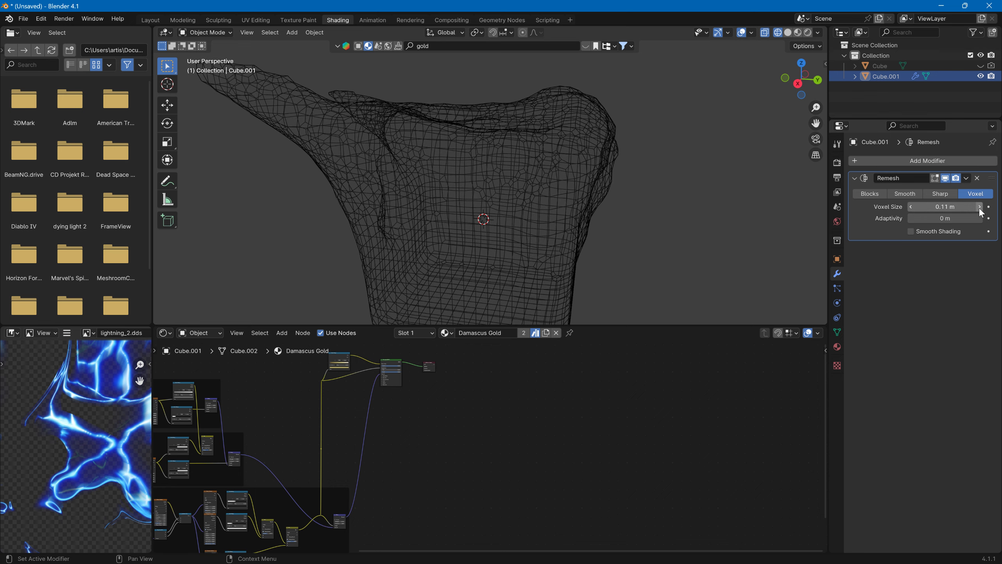
left_click(978, 208)
left_click(979, 208)
left_click(978, 207)
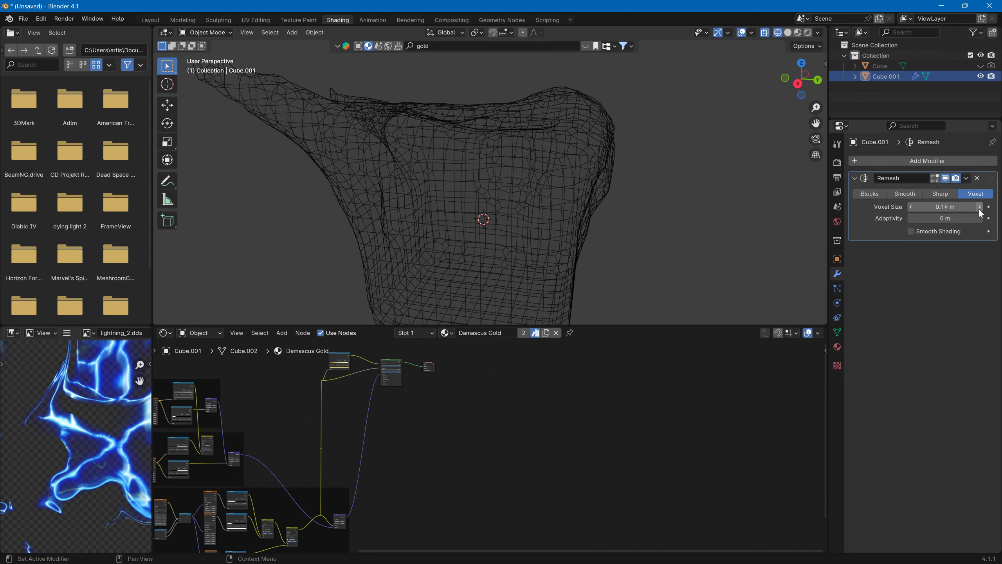
left_click_drag(979, 208, 976, 208)
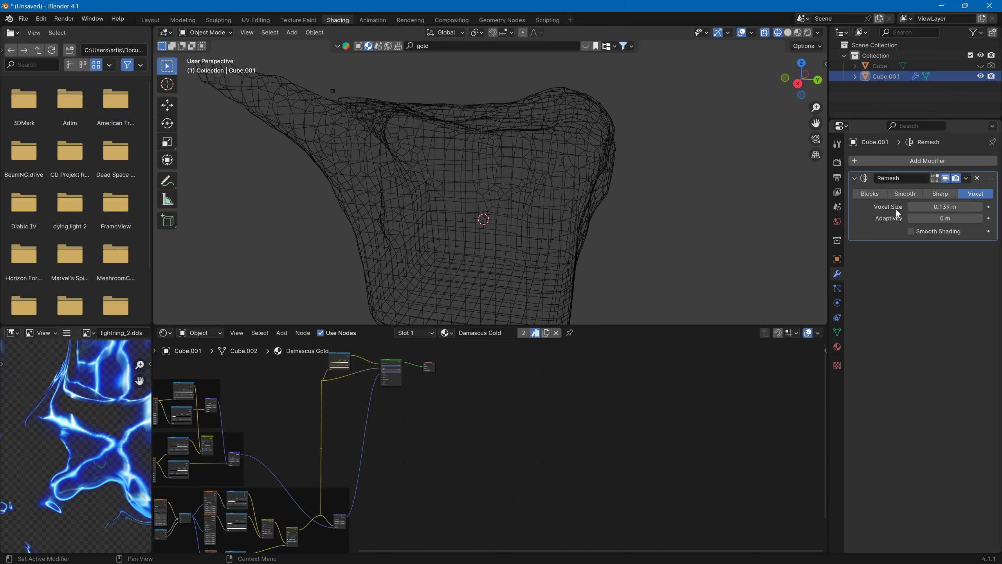
- Set the Remesh voxel size to 0.109 m and apply the modifier to the duplicate cube
left_click(908, 206)
left_click(908, 205)
left_click(908, 205)
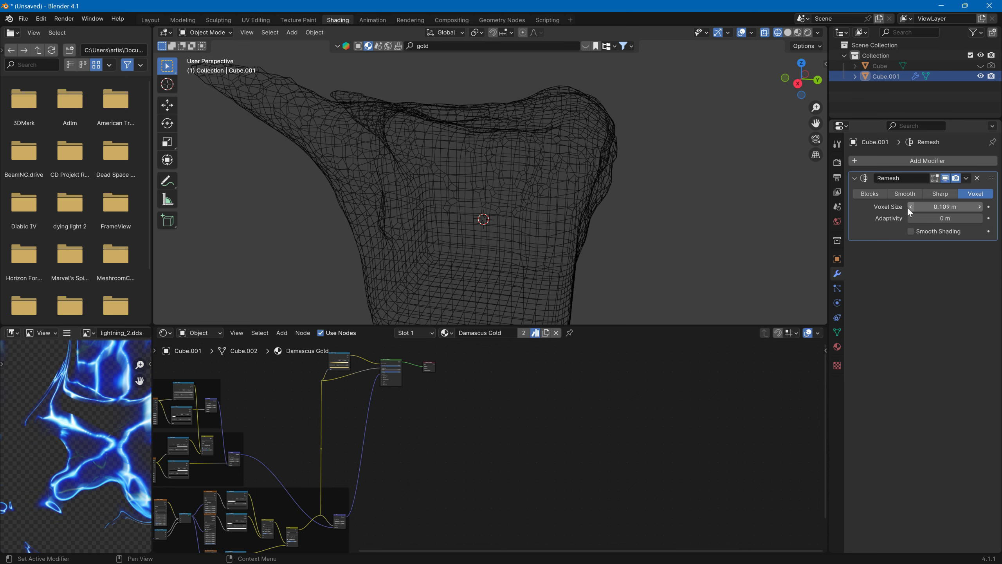
middle_click_drag(796, 192, 774, 175)
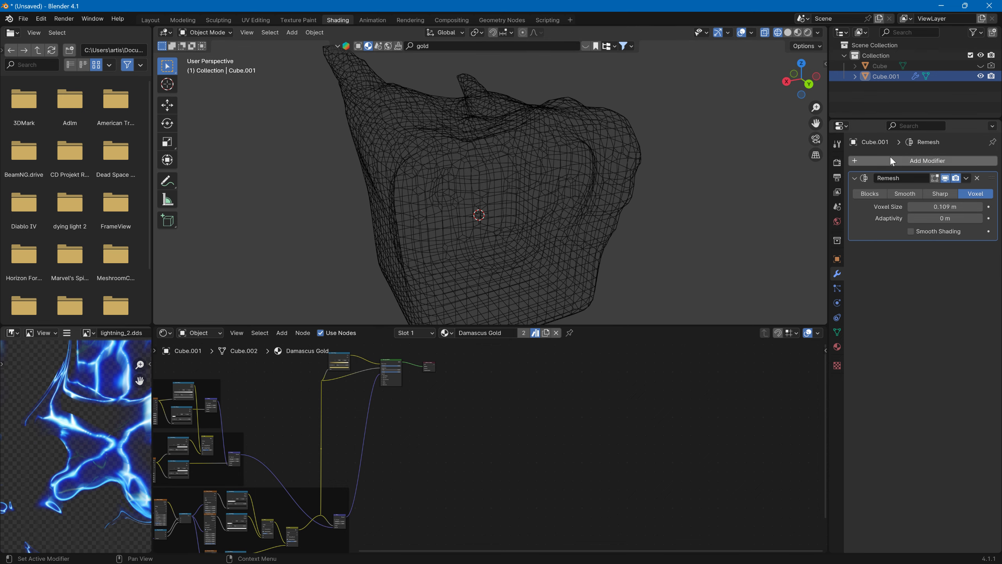
left_click(966, 178)
left_click(955, 188)
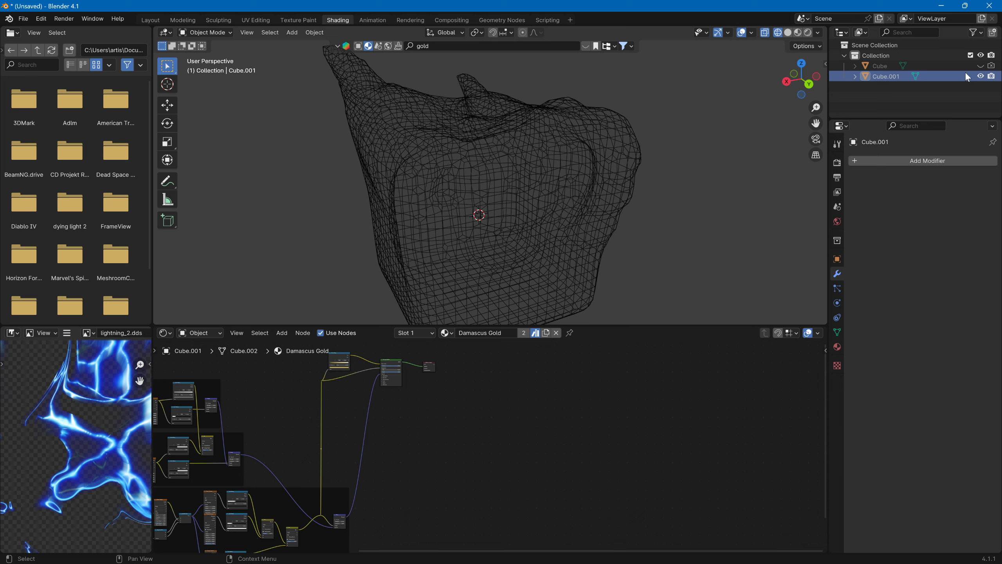
- Set the scene's render engine to Cycles with GPU Compute as the device
left_click(842, 167)
left_click(923, 161)
left_click(924, 193)
left_click(927, 187)
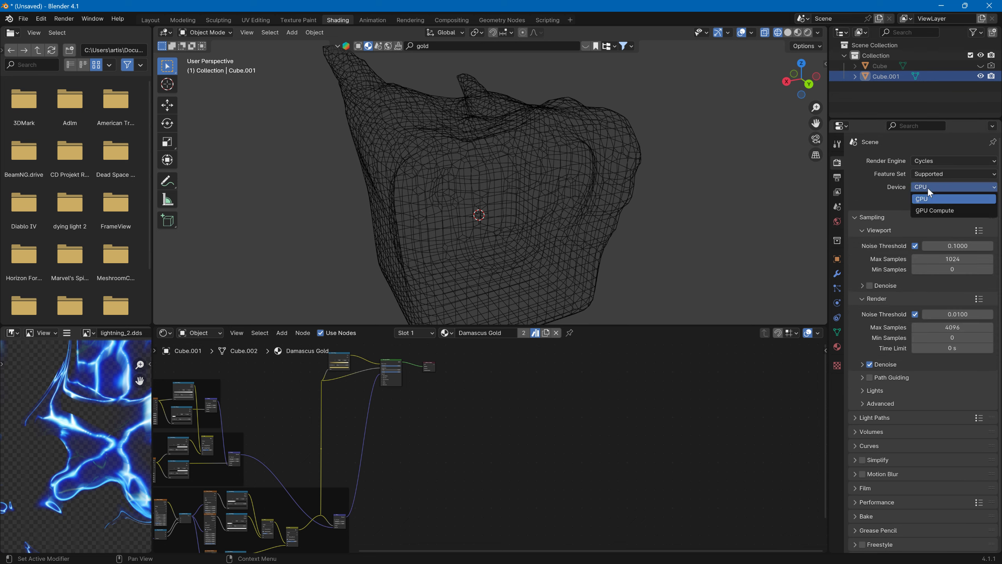
left_click(926, 207)
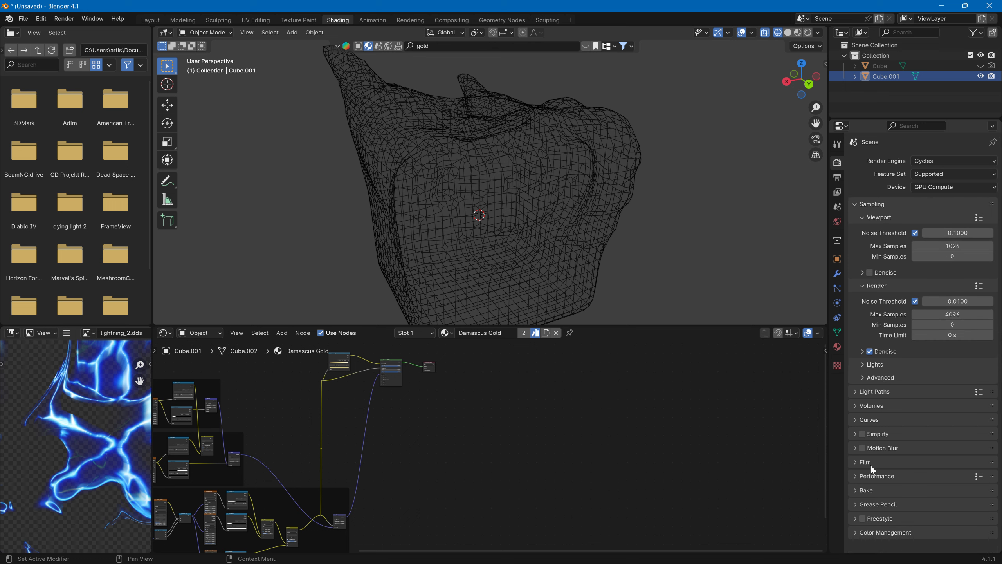
- Expand the Bake settings and review the available bake types, leaving the type on Combined
left_click(864, 490)
scroll(897, 460, "down", 10)
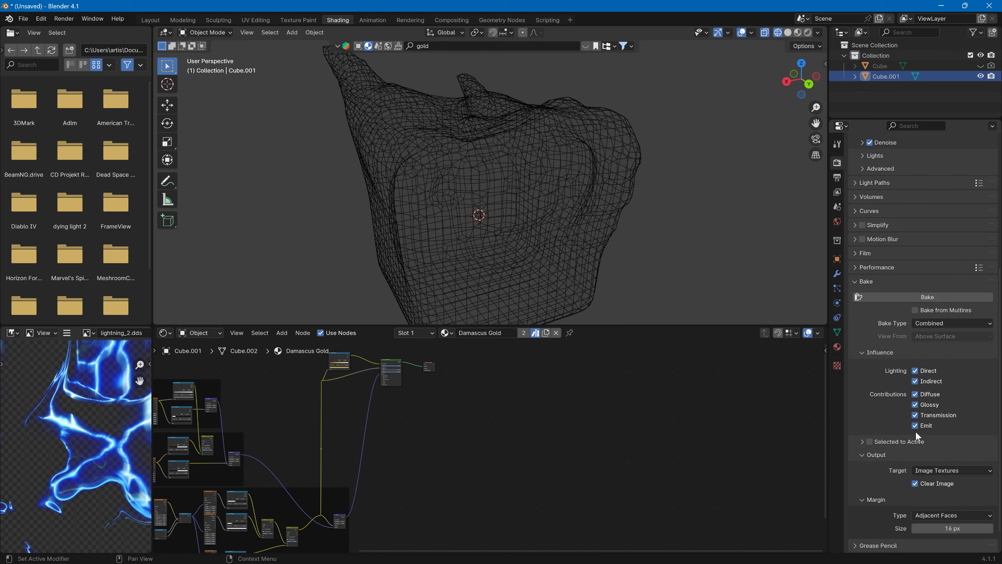
left_click(941, 327)
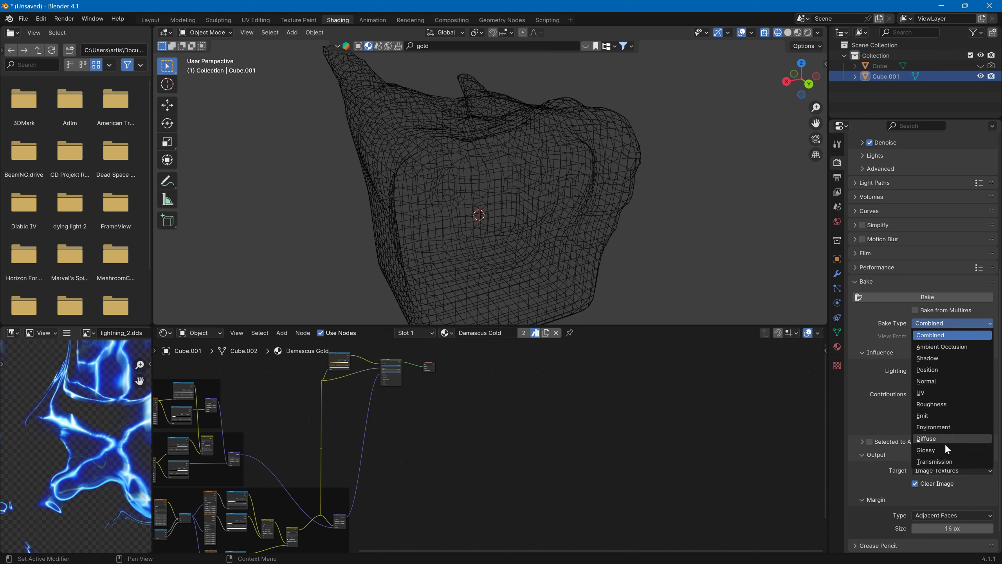
left_click(959, 322)
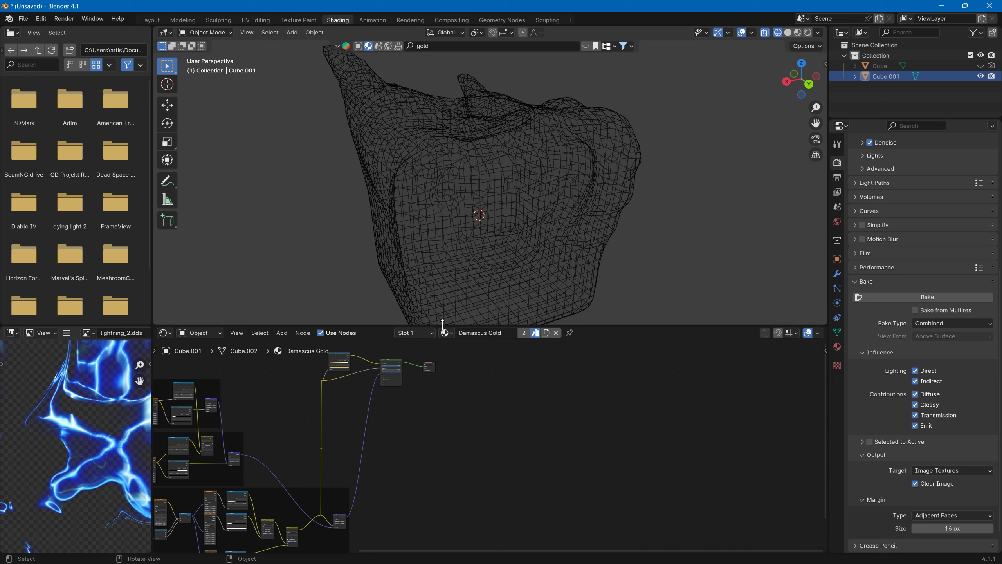
- Remove the Damascus Gold material slot from the remeshed duplicate cube
scroll(588, 399, "down", 1)
middle_click_drag(587, 394, 543, 391)
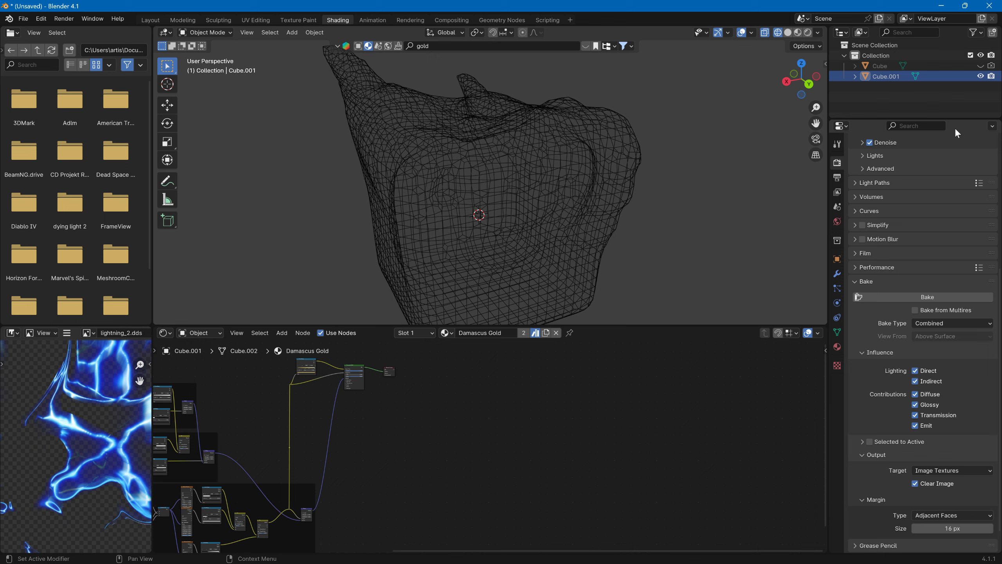
left_click(838, 346)
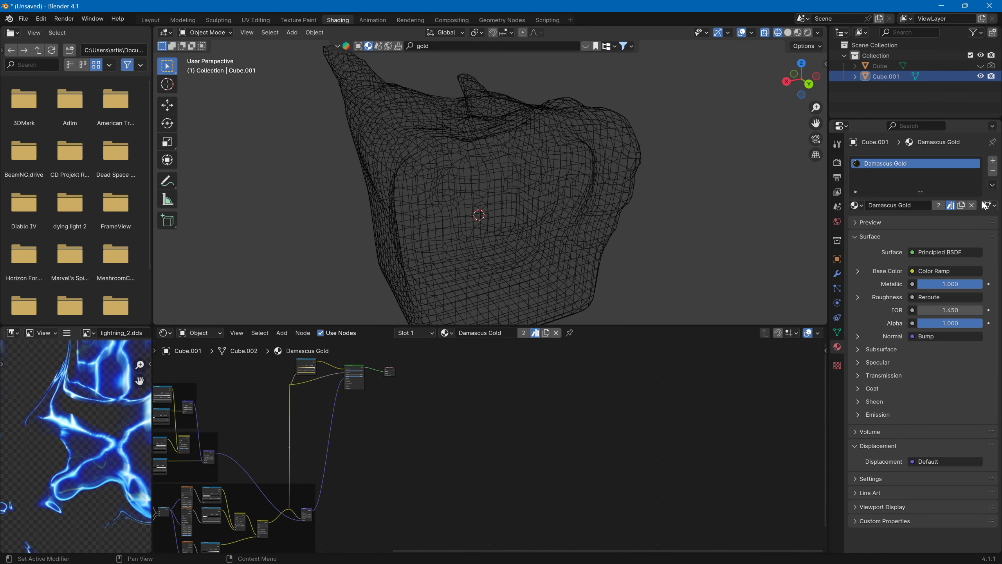
left_click(992, 171)
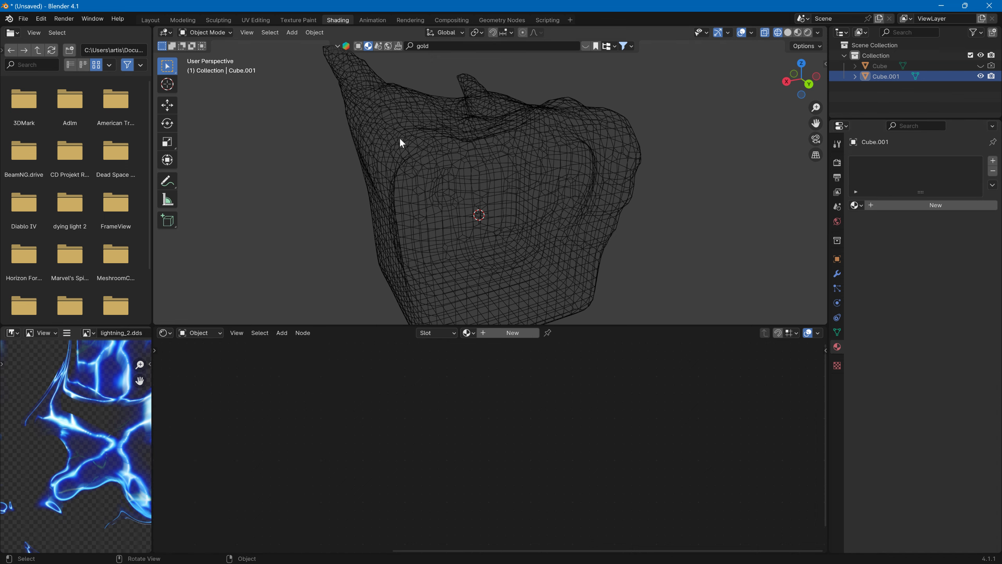
- Unwrap the entire mesh of the remeshed duplicate cube with Smart UV Project at a 66° angle limit
left_click(360, 109)
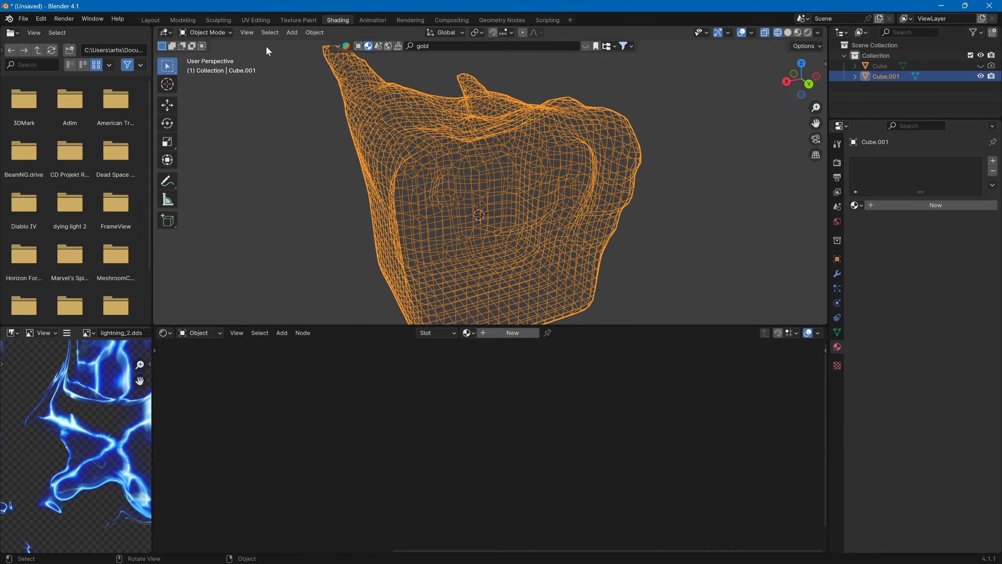
left_click(219, 57)
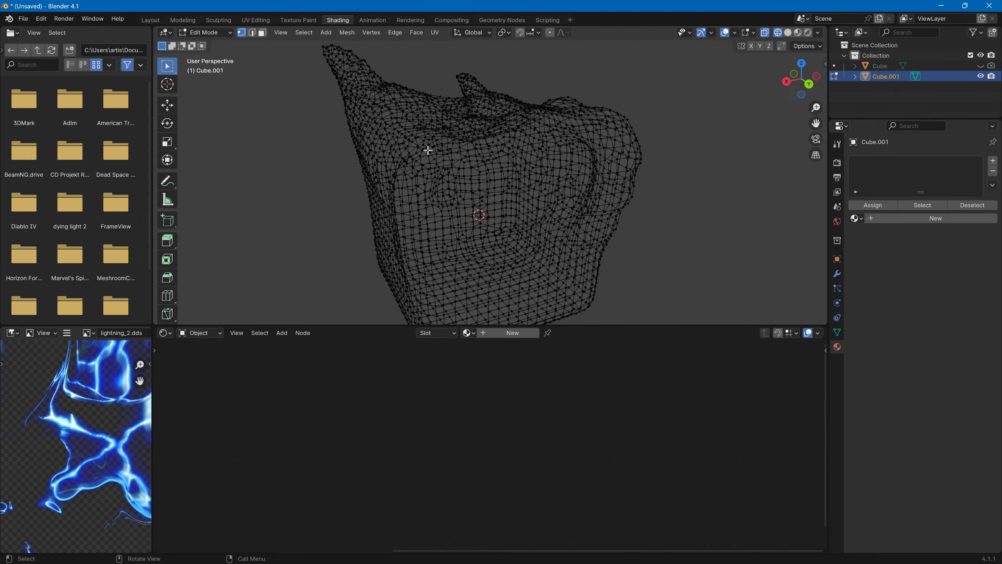
middle_click_drag(497, 189, 561, 203)
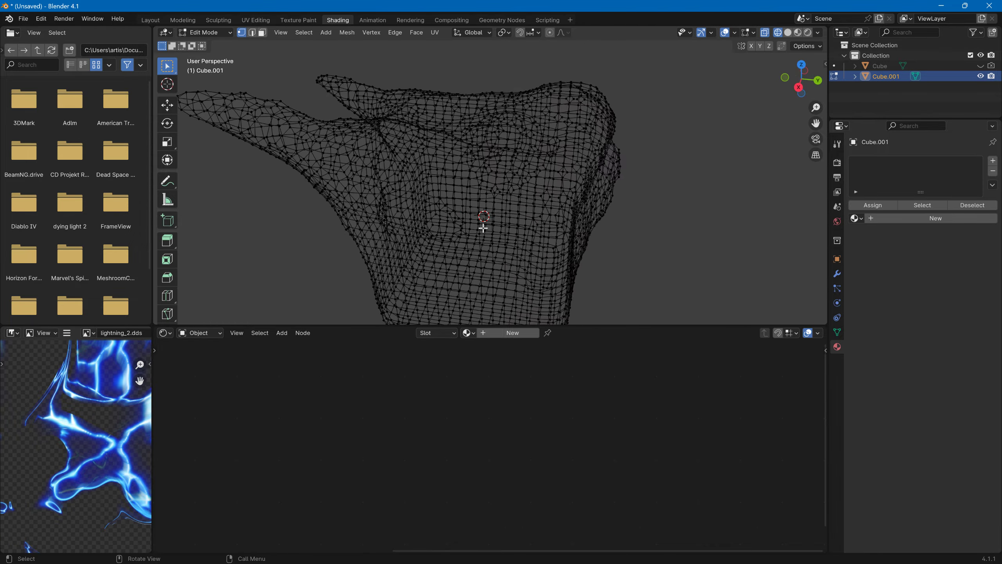
middle_click_drag(483, 228, 458, 210)
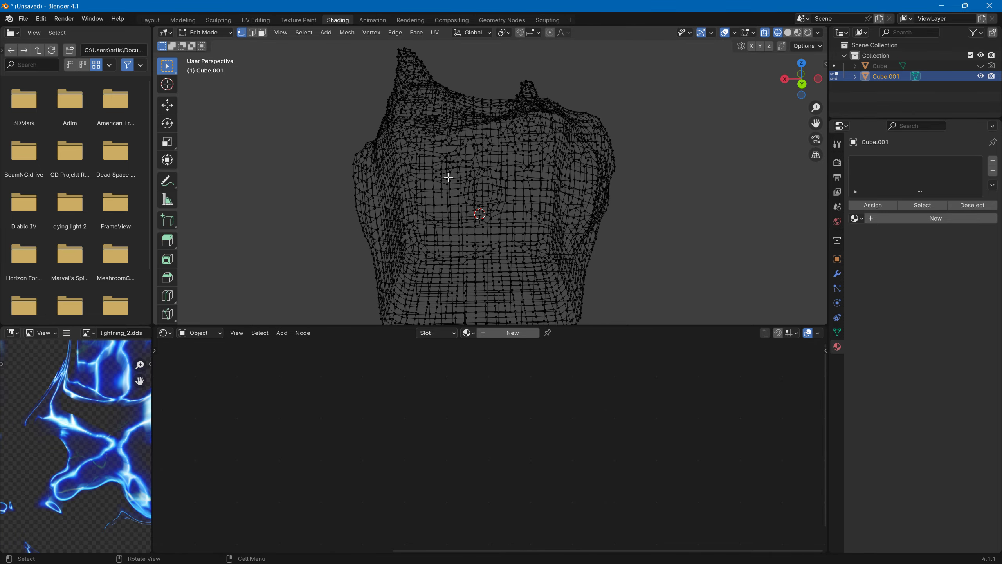
key("a")
left_click(430, 32)
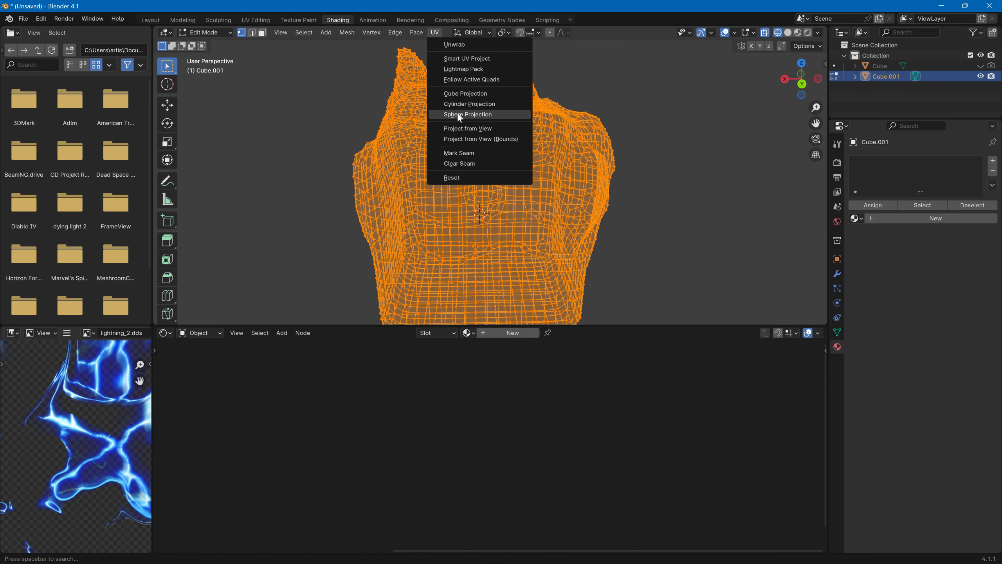
left_click(484, 59)
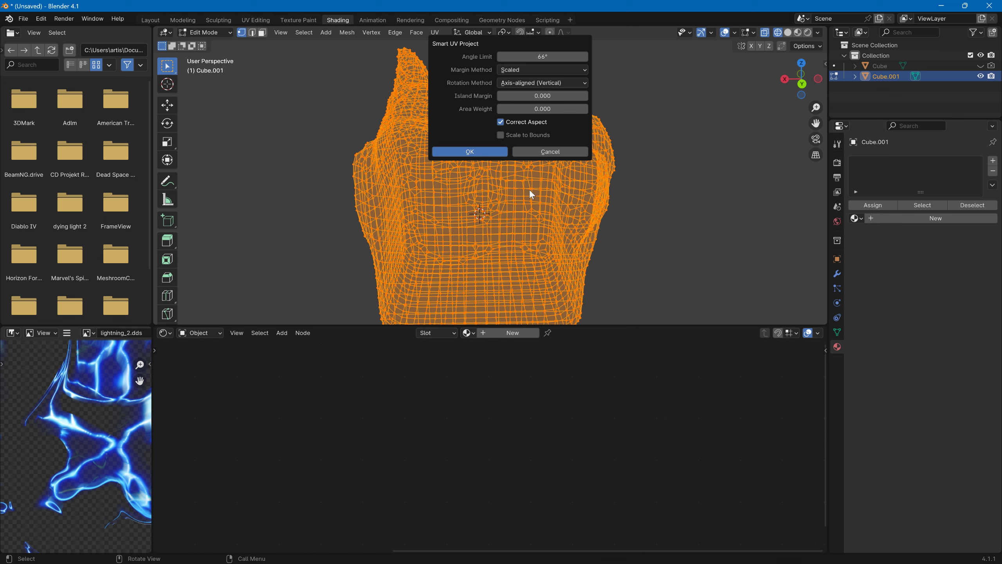
left_click(470, 151)
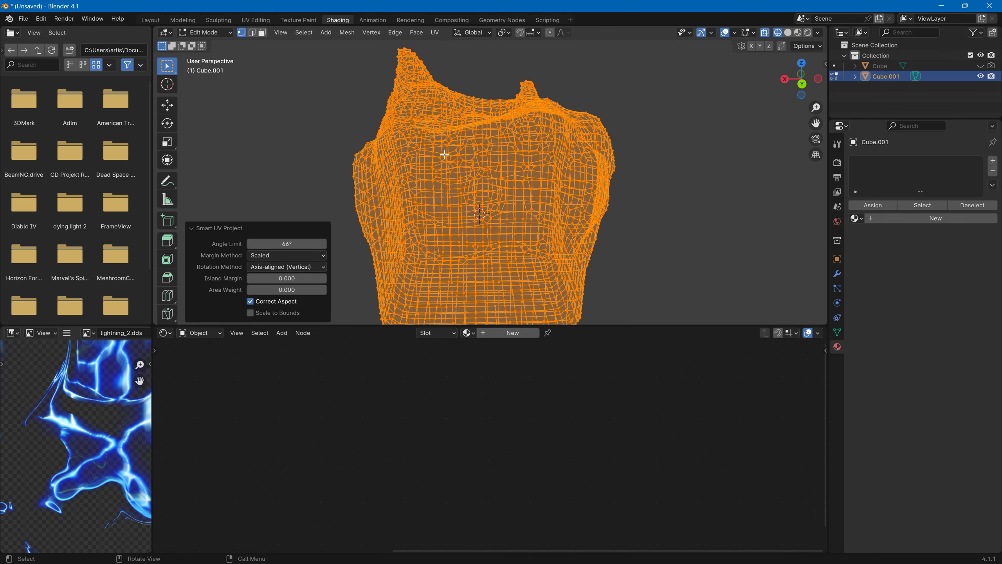
- Examine the duplicate cube's unwrapped UV islands in the UV Editing workspace
middle_click_drag(591, 136, 629, 133)
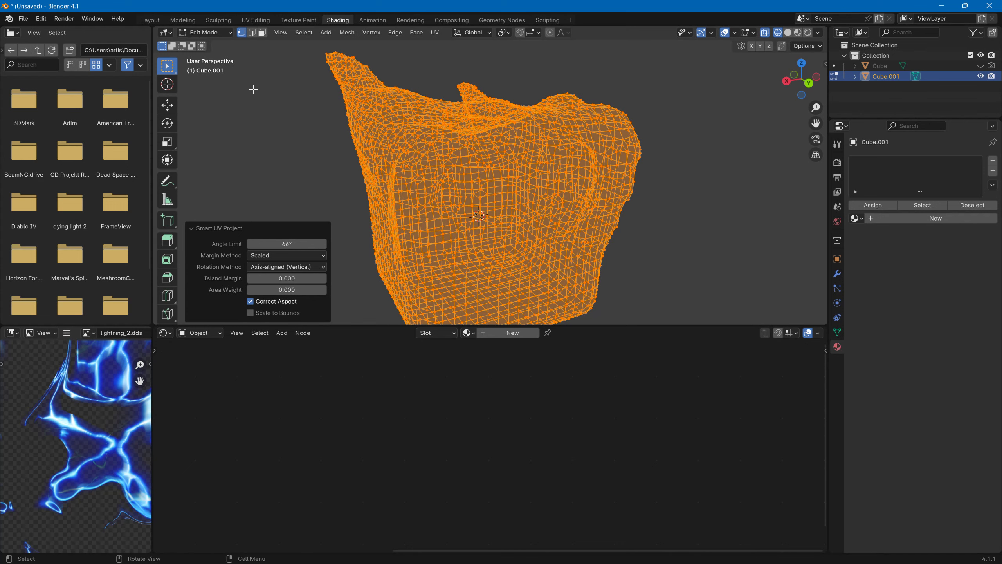
left_click(255, 20)
scroll(254, 278, "up", 5)
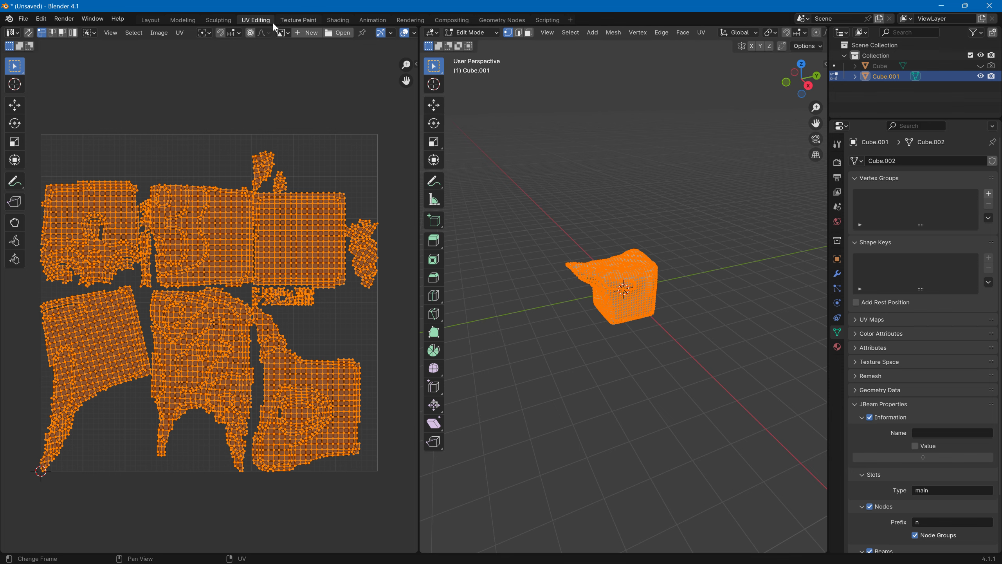
- Return to the Layout workspace and apply smooth shading to the remeshed duplicate cube
left_click(151, 20)
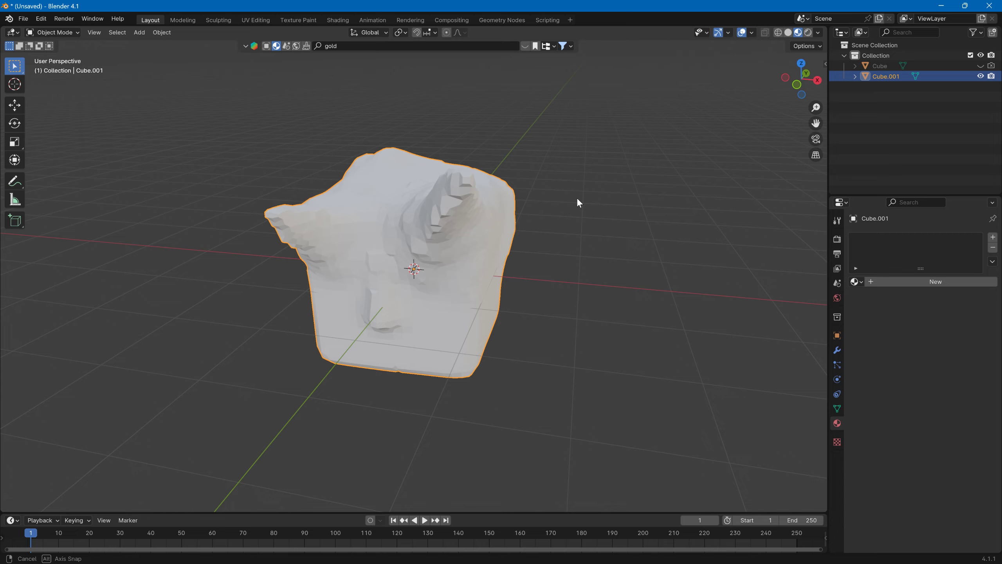
middle_click_drag(578, 203, 614, 215)
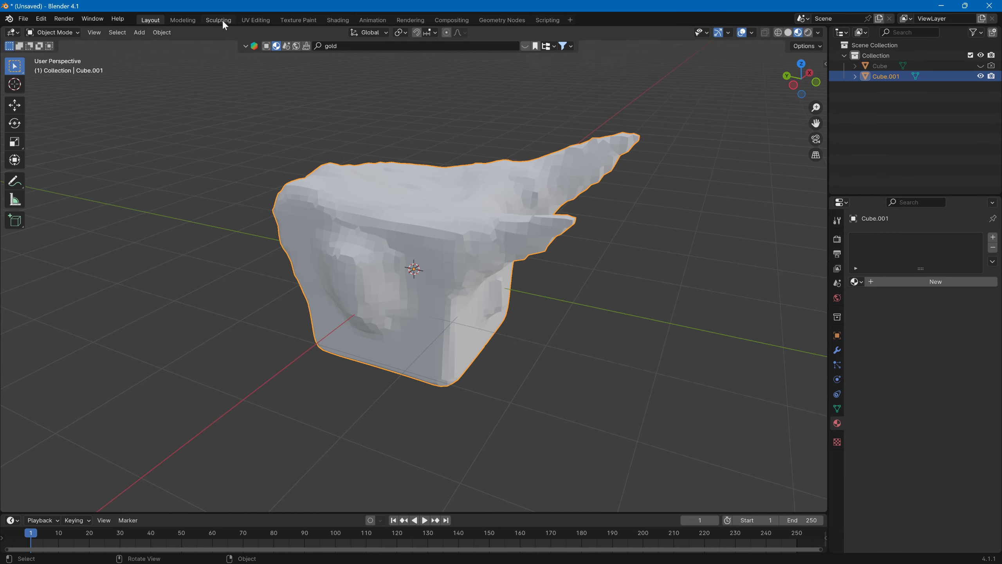
left_click(143, 32)
mouse_move(155, 33)
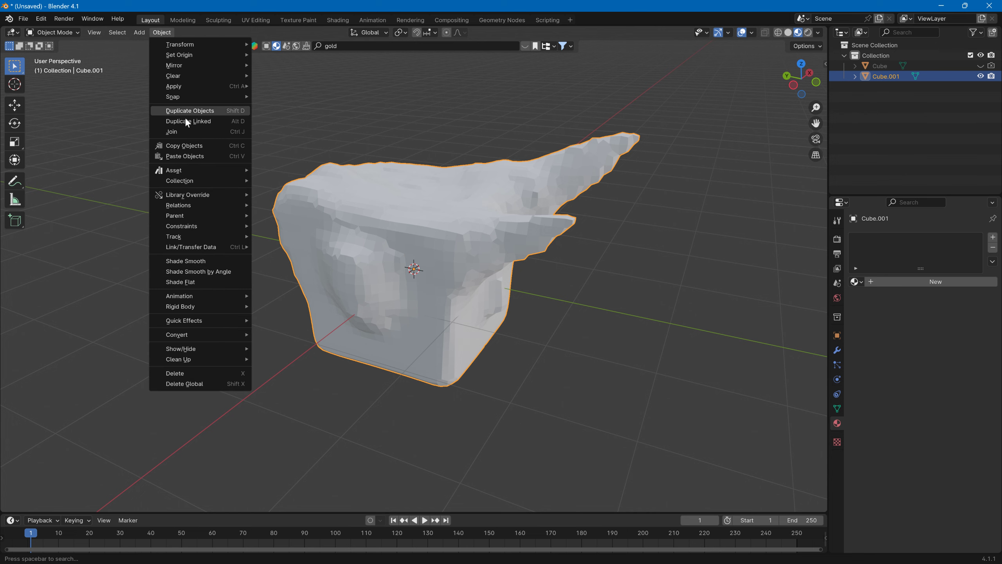
left_click(200, 262)
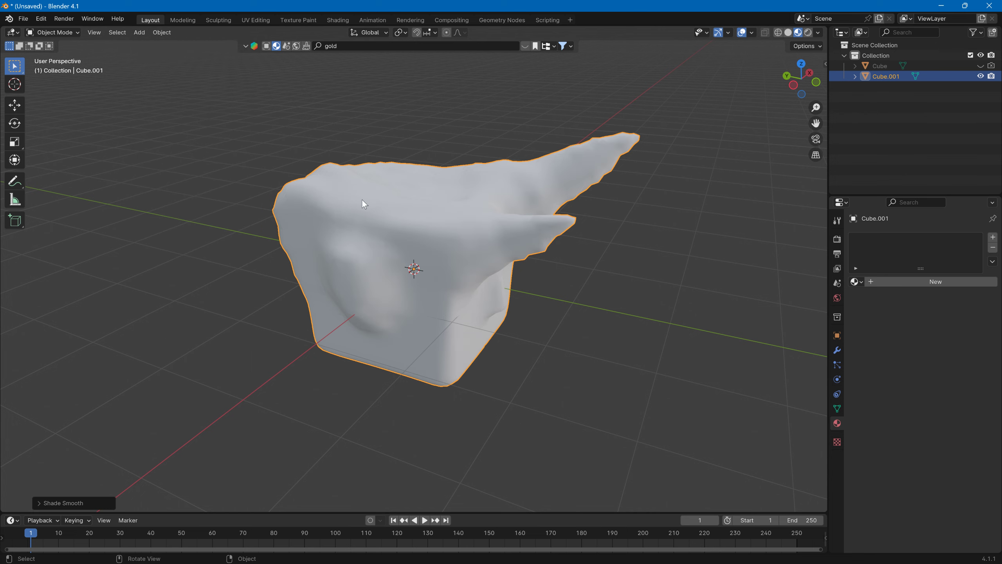
- Unhide the original gold cube and inspect how it overlaps the remeshed duplicate
middle_click_drag(362, 199, 630, 161)
left_click(980, 65)
scroll(612, 160, "up", 6)
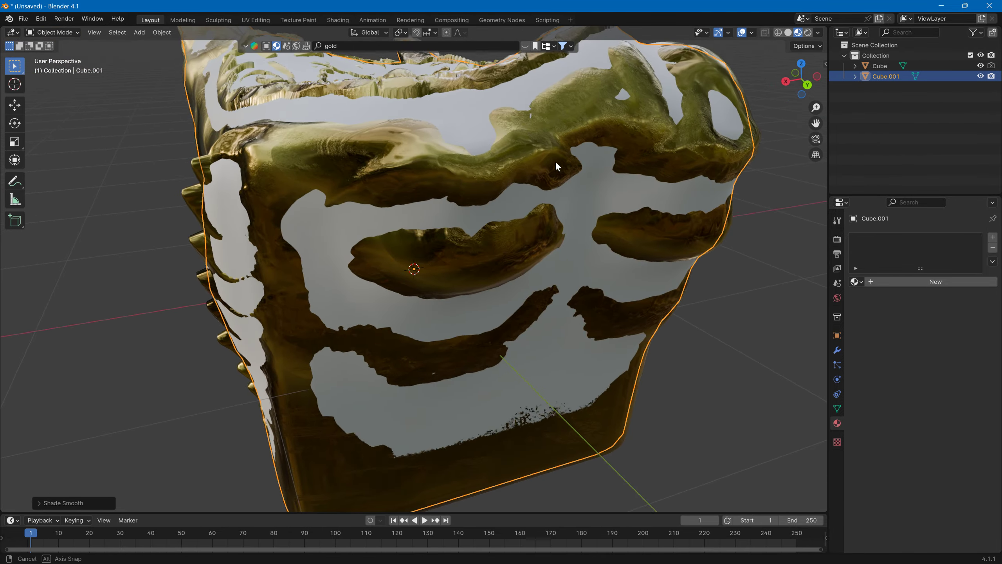
middle_click_drag(557, 163, 584, 227)
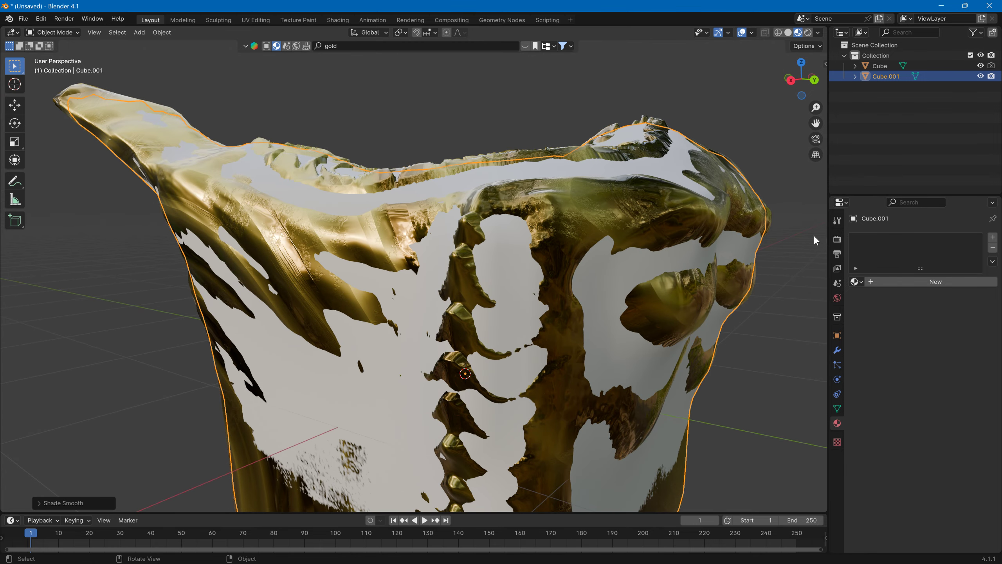
- Enable Selected to Active in the scene's Bake settings and set the extrusion to 1 m
left_click(836, 238)
scroll(902, 346, "down", 4)
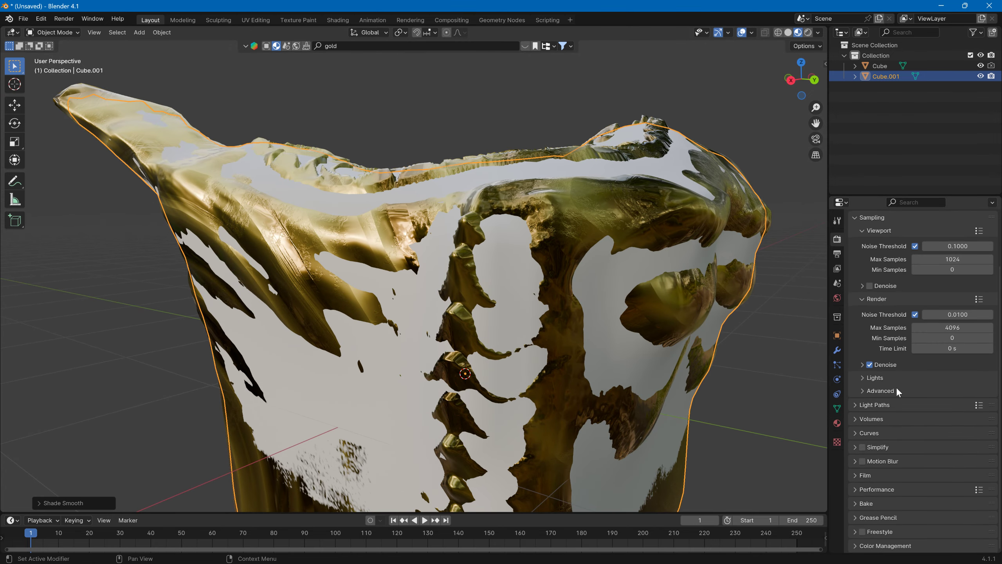
left_click(867, 503)
scroll(852, 462, "down", 15)
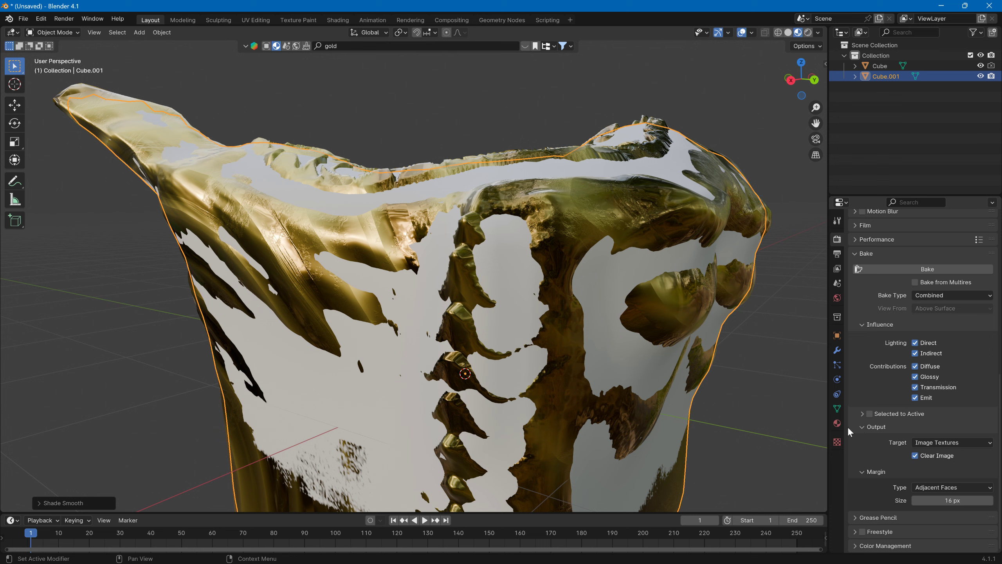
left_click(863, 413)
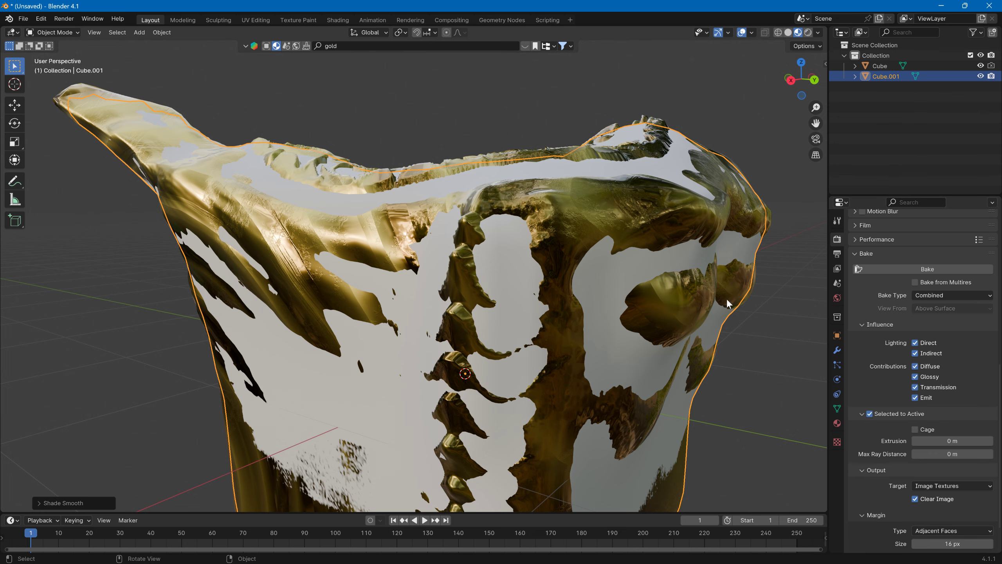
scroll(727, 303, "down", 2)
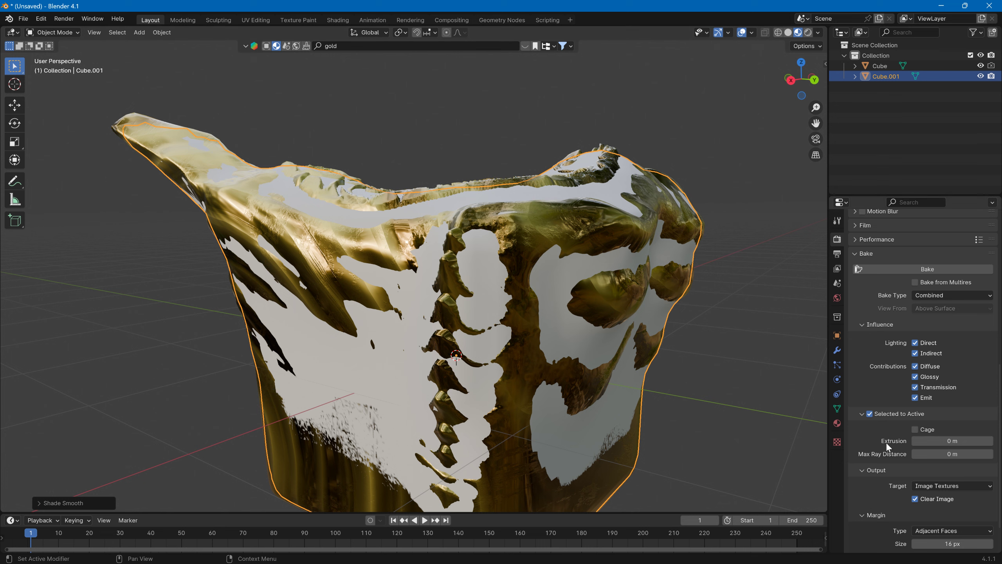
left_click(933, 442)
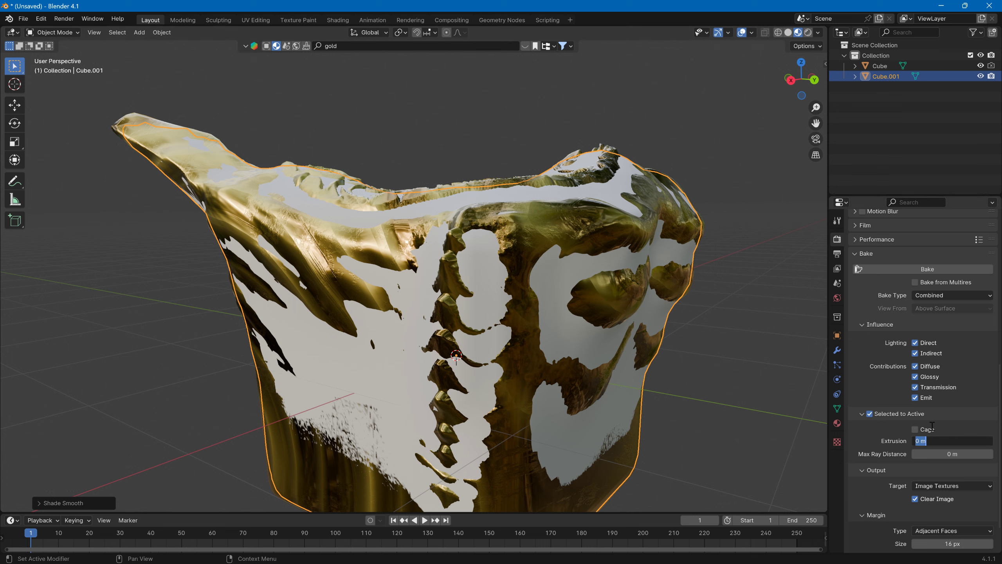
type("1")
key("Return")
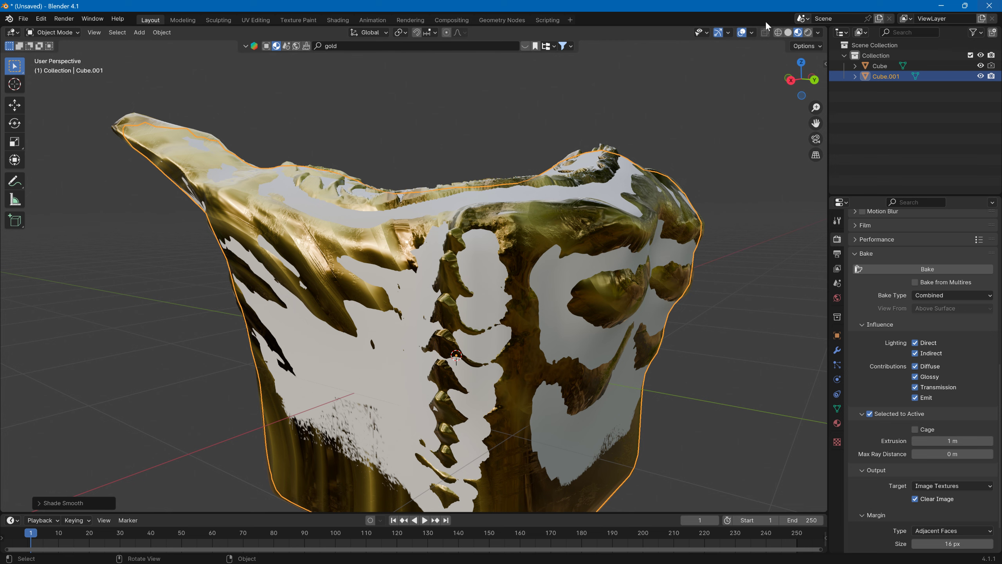
- Switch the viewport to Rendered shading and browse the HDR assets in the online asset library
left_click(808, 32)
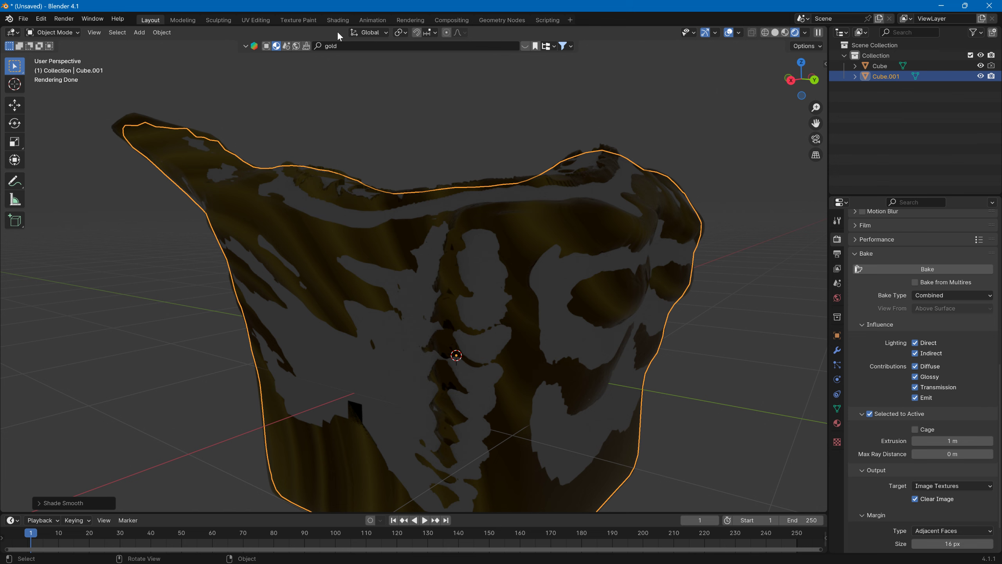
left_click(296, 46)
left_click(528, 45)
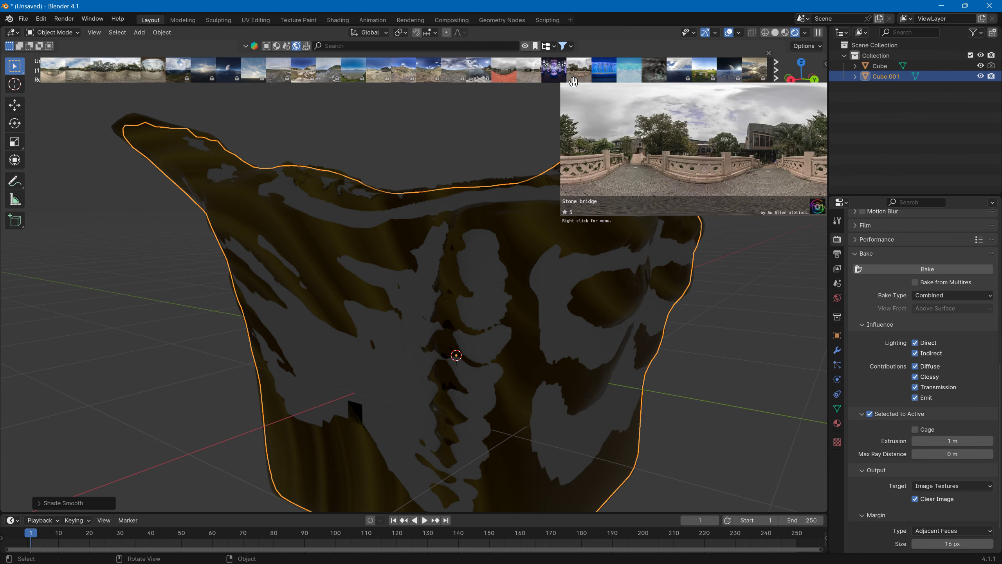
mouse_move(600, 74)
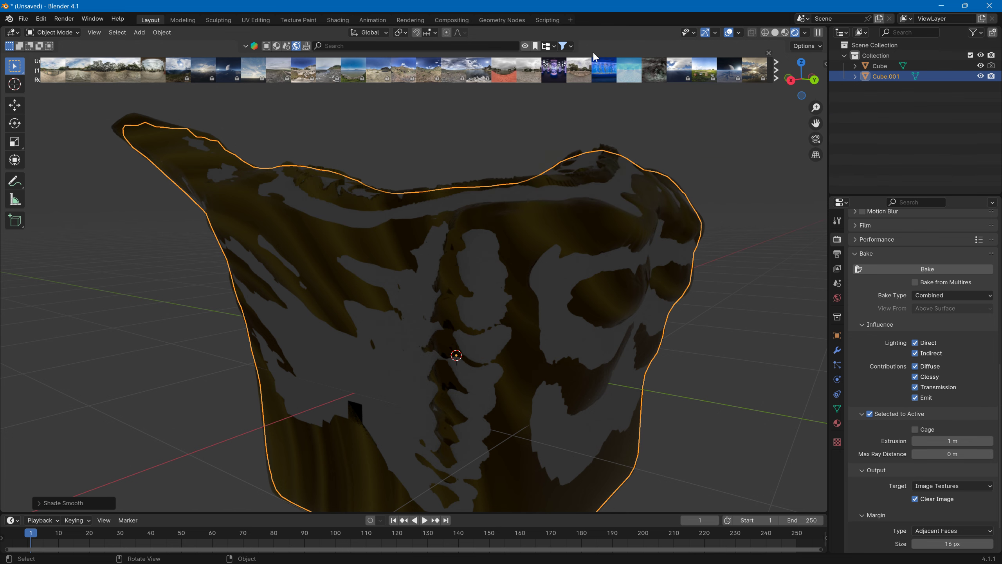
left_click(569, 46)
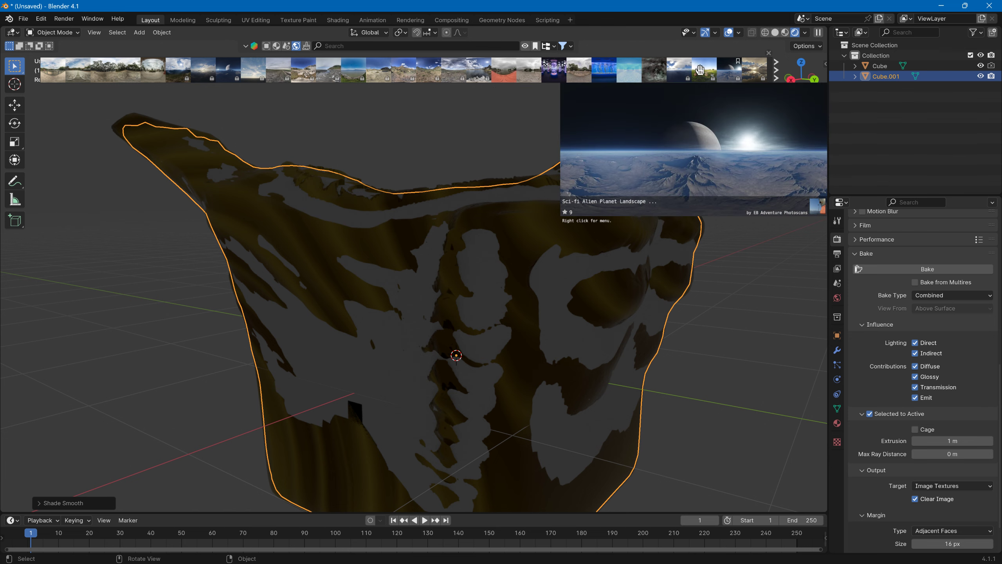
left_click(776, 70)
left_click(776, 70)
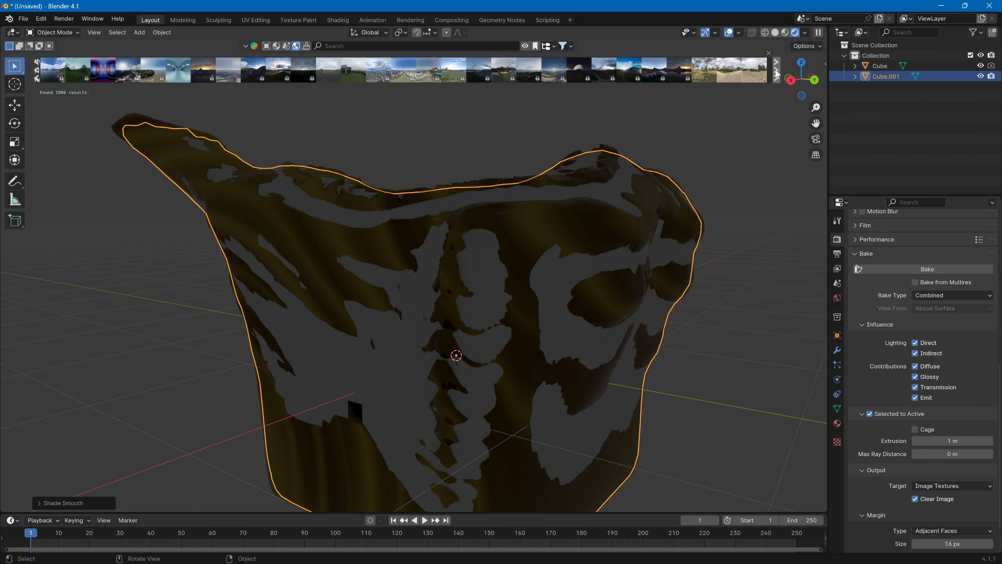
left_click(775, 73)
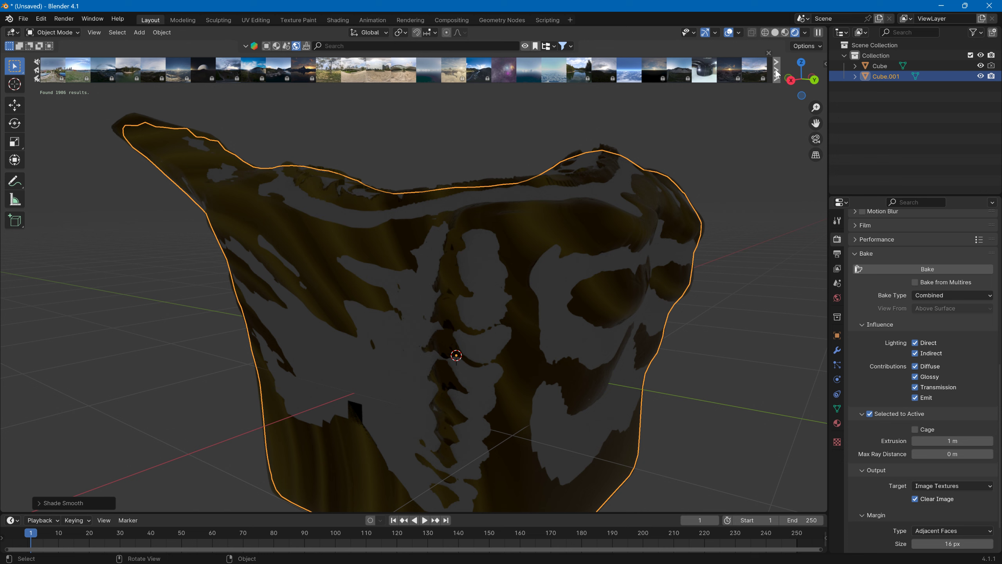
- Download the Grass by the trees HDR and use it as the scene's environment lighting
mouse_move(557, 81)
left_click(404, 78)
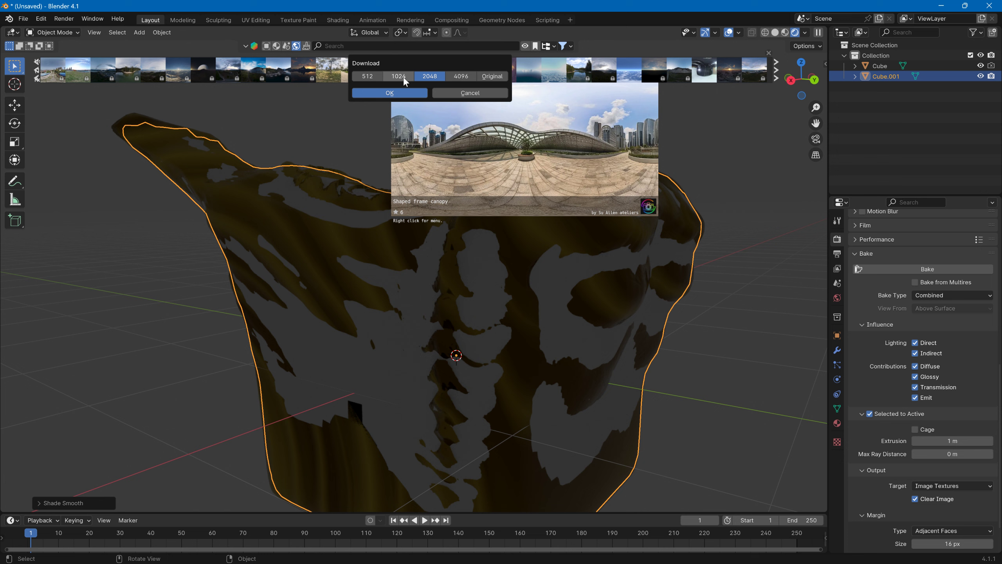
left_click(396, 98)
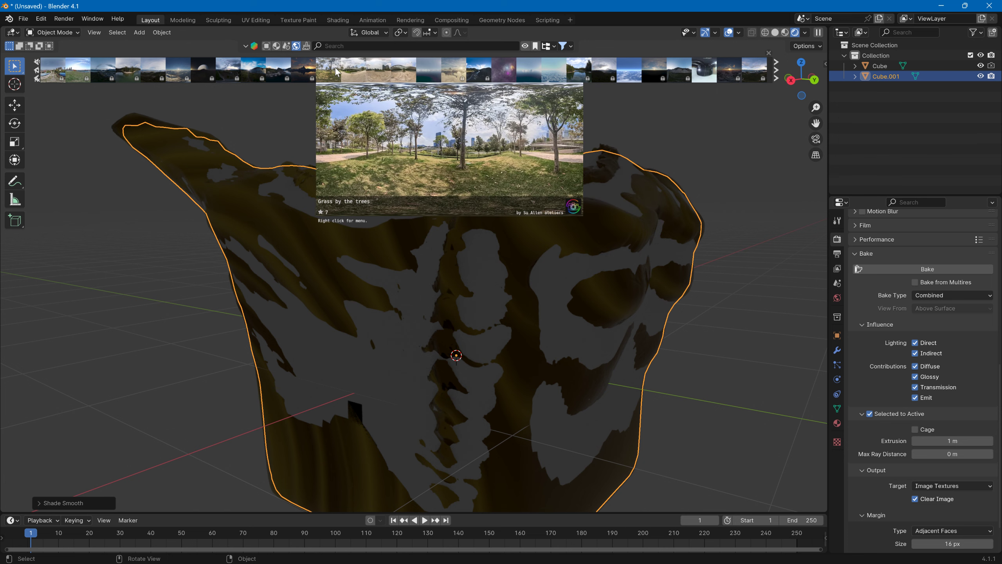
left_click(323, 73)
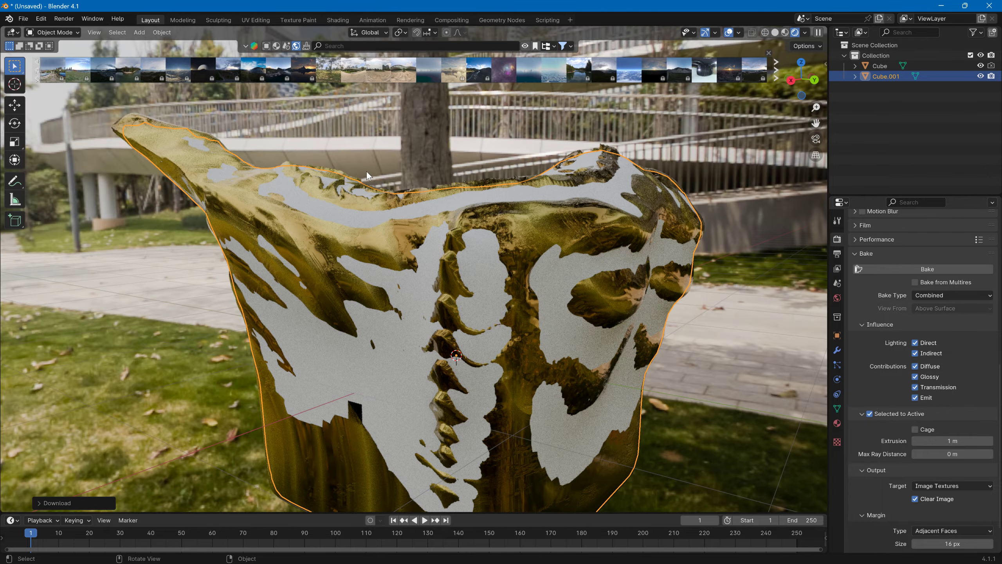
- Hide the remeshed duplicate so only the original gold cube shows in the environment
middle_click_drag(367, 171, 290, 172)
key("h")
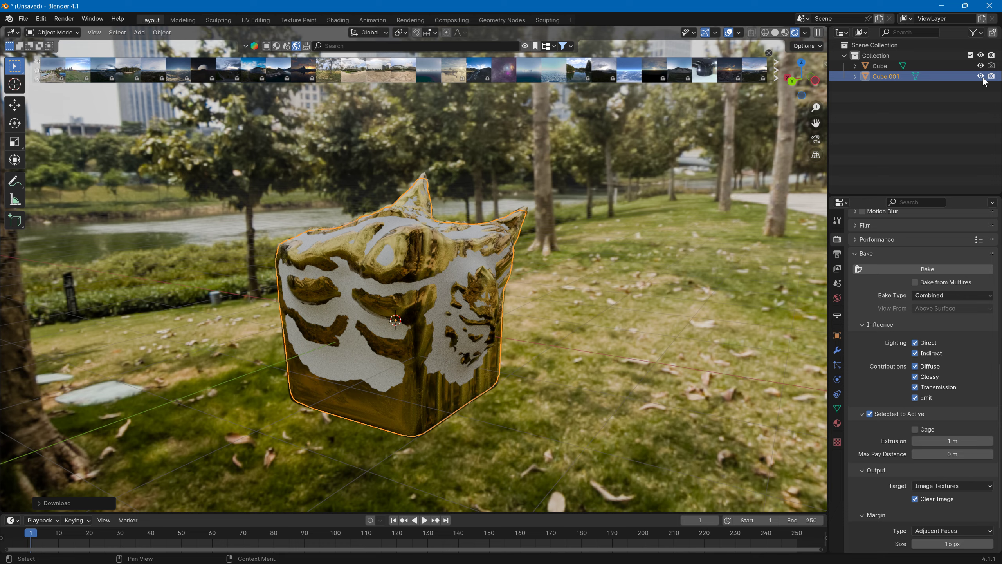
middle_click_drag(580, 211, 548, 196)
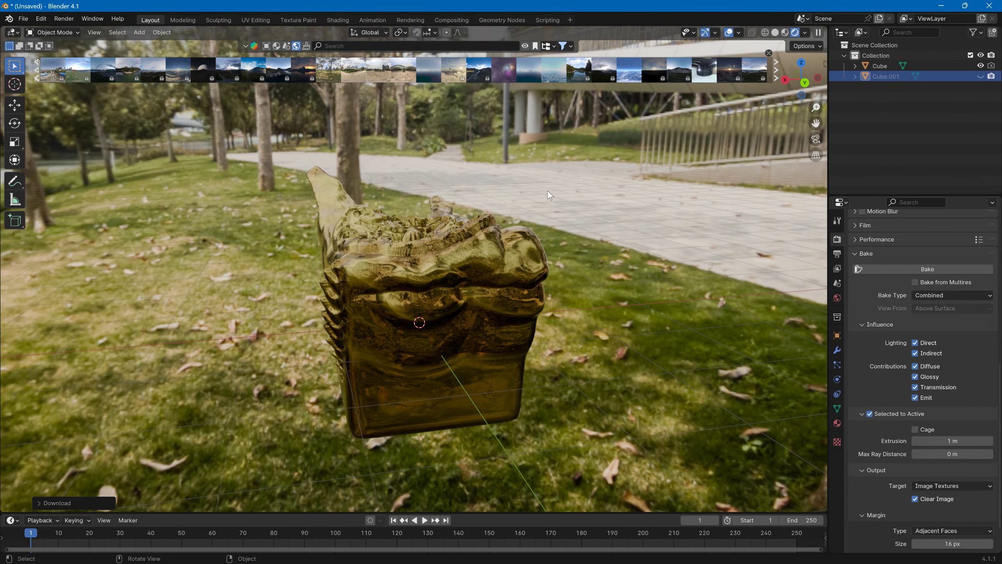
- Try an HDR sky above the clouds as environment lighting and view the cube from another side
left_click(628, 72)
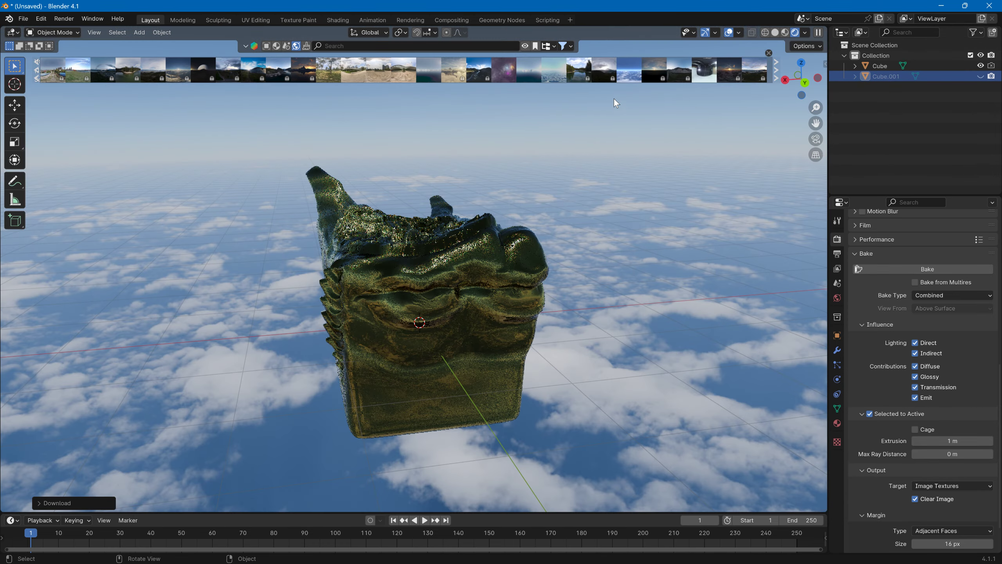
middle_click_drag(570, 127, 725, 119)
- Browse further through the HDR assets and set the asset filter to list free ones first
left_click(775, 71)
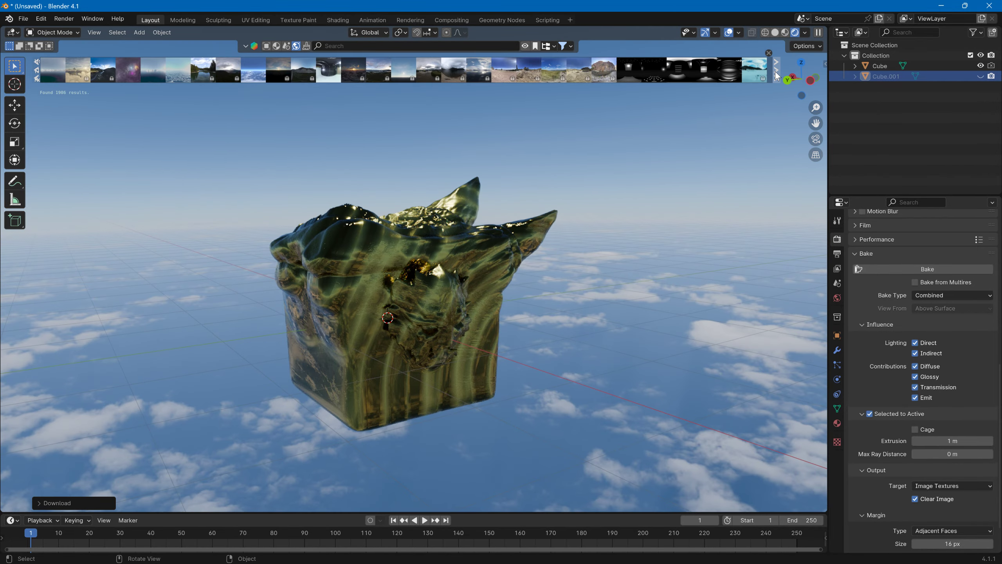
left_click(775, 72)
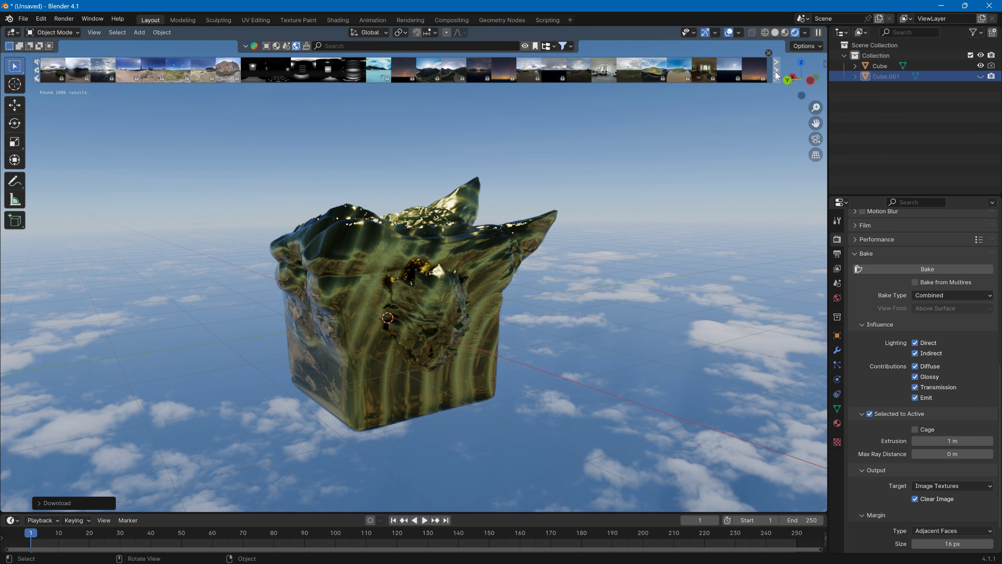
left_click(572, 47)
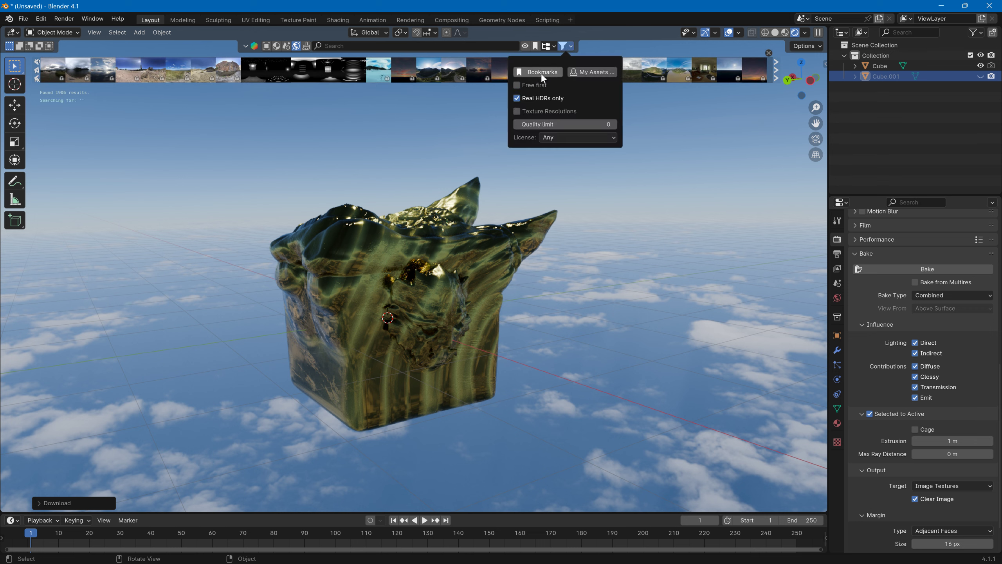
left_click(532, 84)
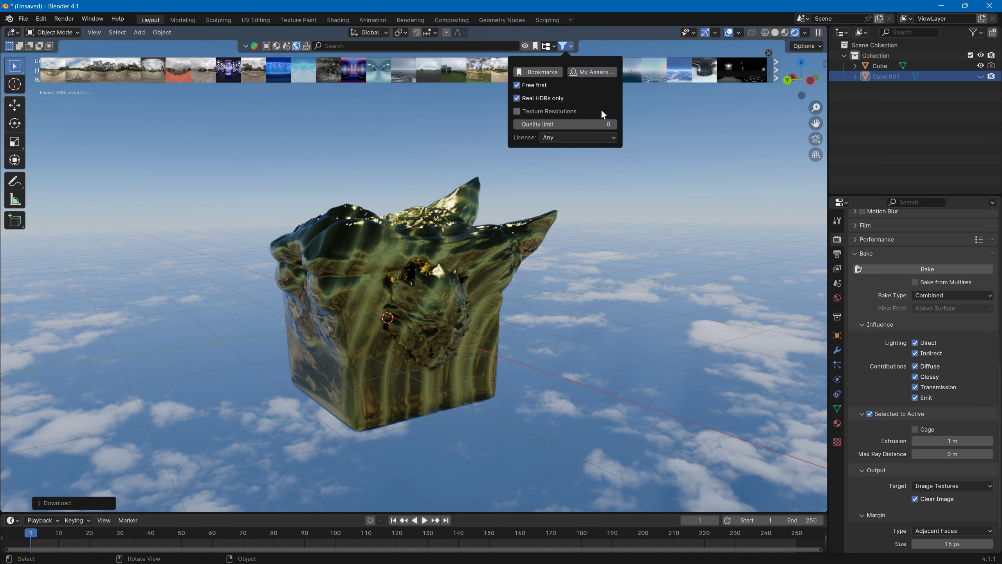
- Try the Sky over the ocean HDR at 2048 resolution, followed by outdoor HDRs up to the city rooftop one
left_click(654, 75)
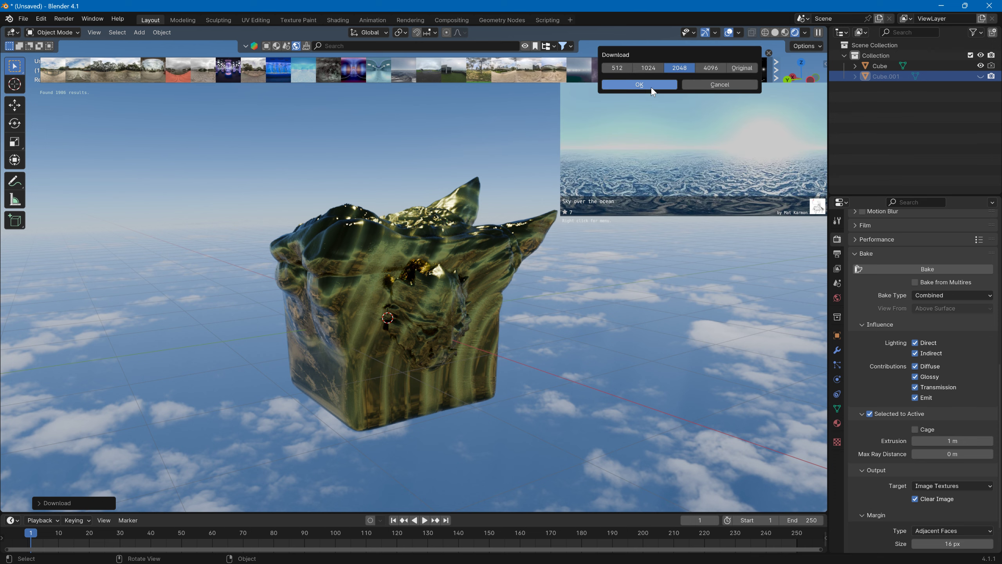
left_click(650, 87)
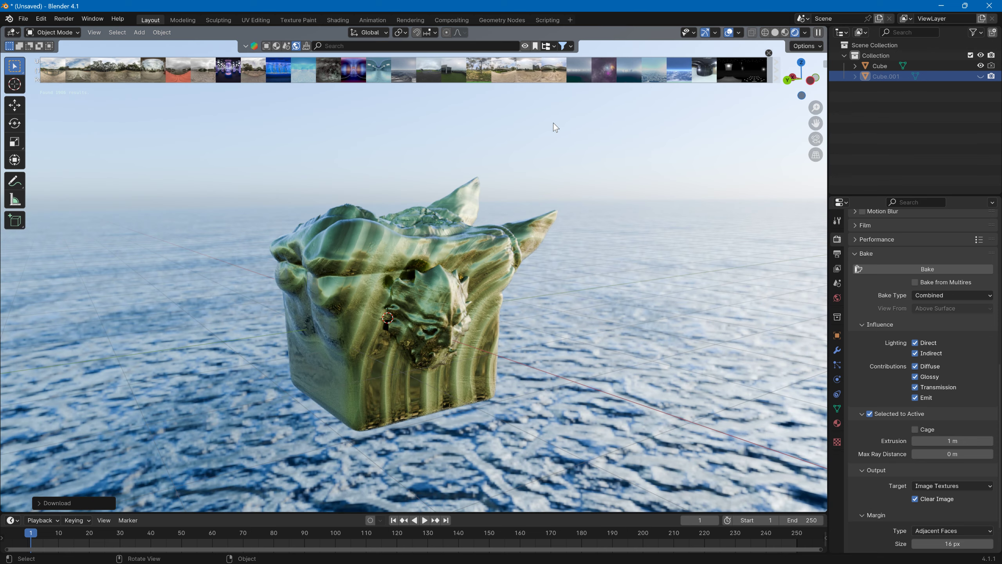
left_click(511, 77)
left_click(511, 90)
left_click(451, 75)
left_click(452, 88)
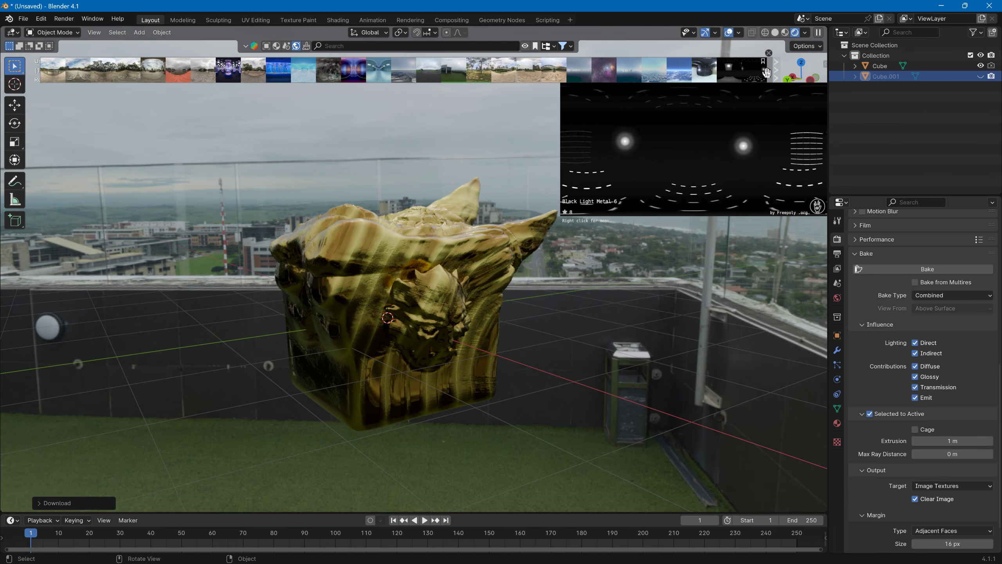
- Try two dark studio HDRs, the second being Black Light Metal 6, as the scene's environment lighting
left_click(728, 75)
left_click(713, 91)
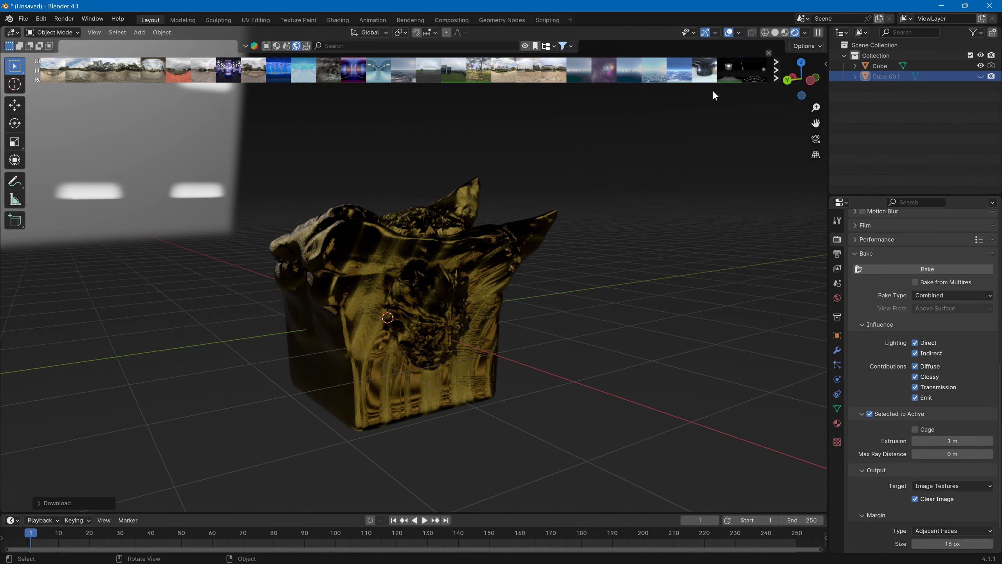
left_click(754, 75)
left_click(747, 90)
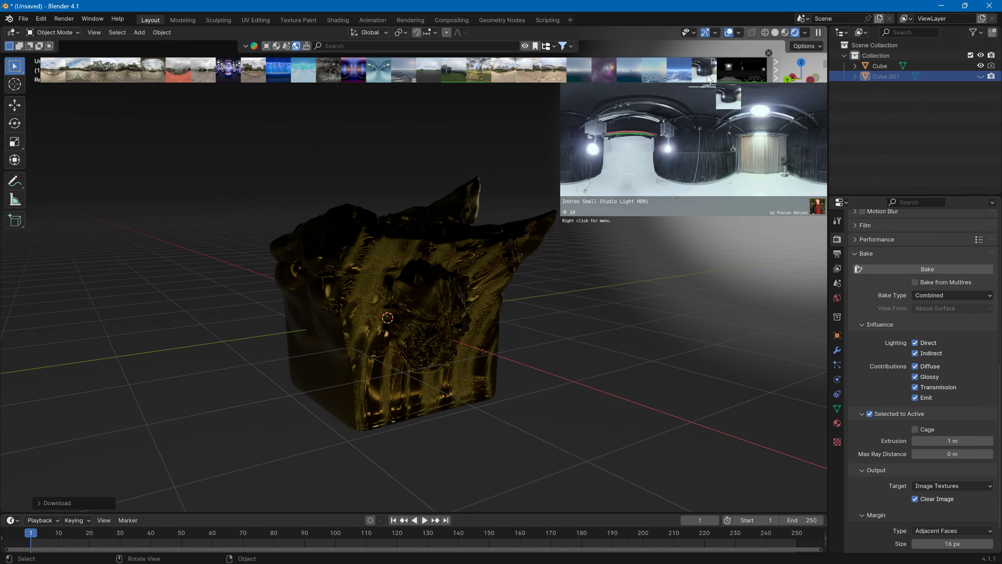
- Try the Indroo Small Studio Light HDRi as the environment, inspect the cube's reflections and browse more HDR assets
left_click(706, 75)
left_click(698, 87)
middle_click_drag(667, 101, 311, 130)
mouse_move(763, 71)
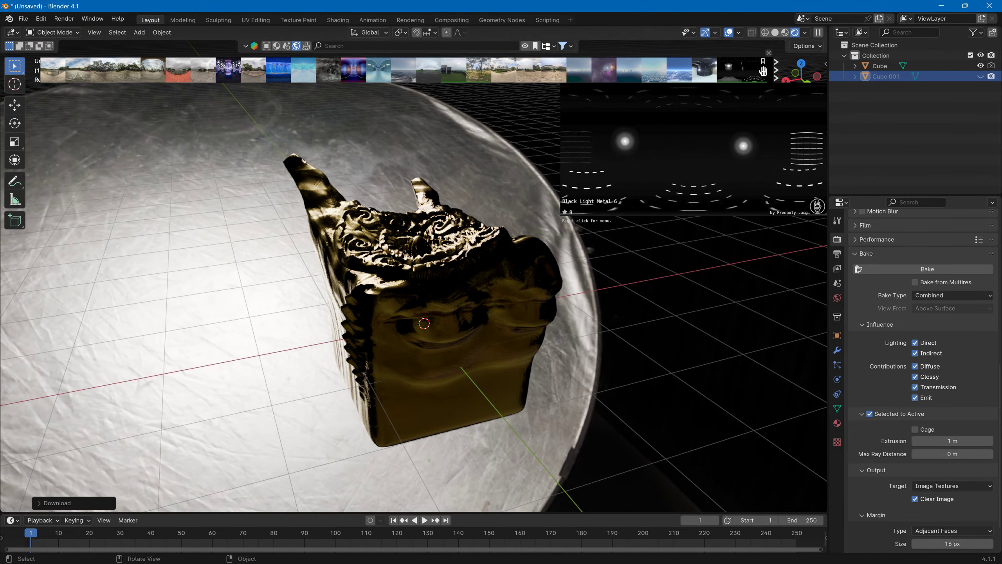
left_click(776, 75)
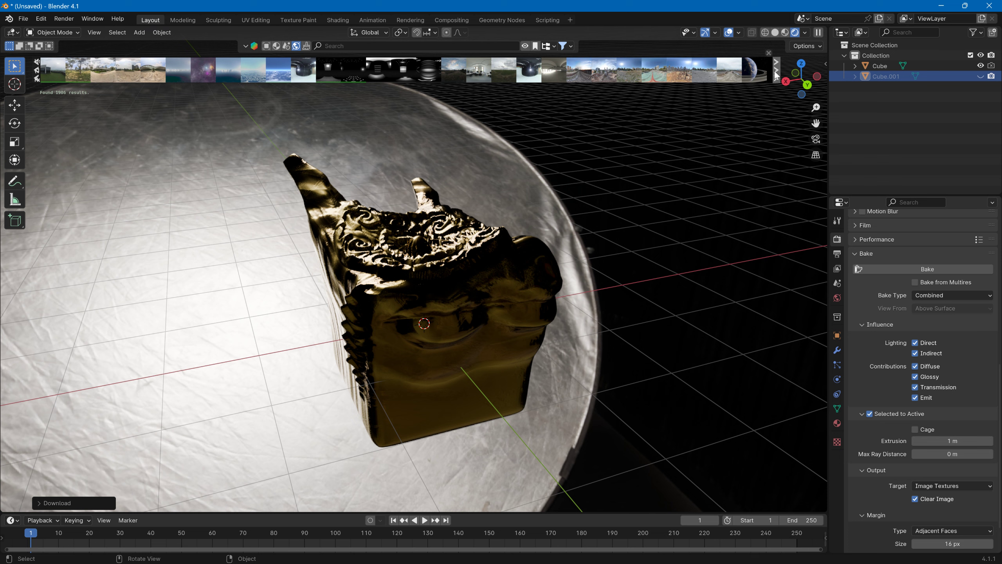
- Expand the world's color and mapping settings and rotate the environment about 12.4° around Z
left_click(837, 299)
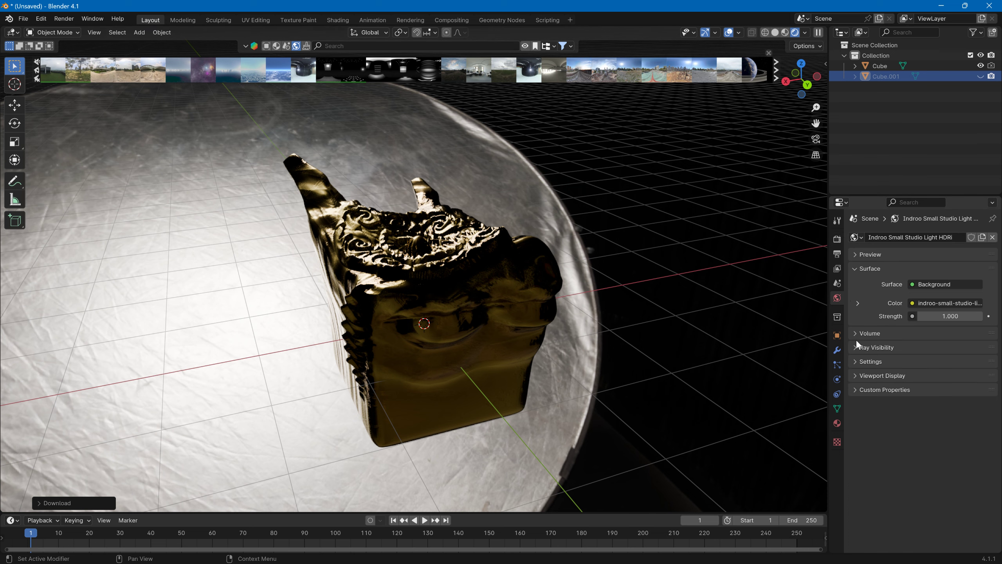
left_click(857, 302)
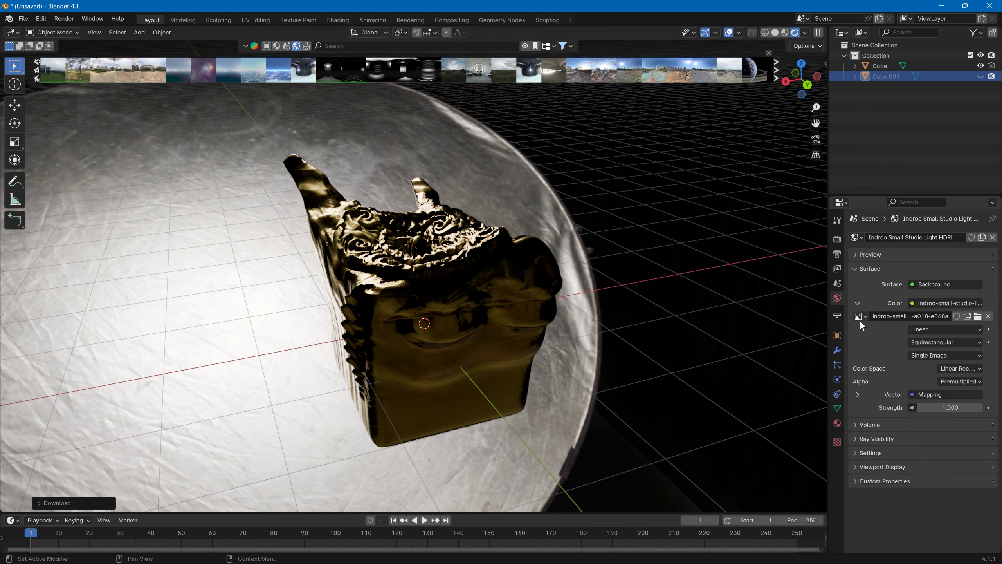
left_click(856, 394)
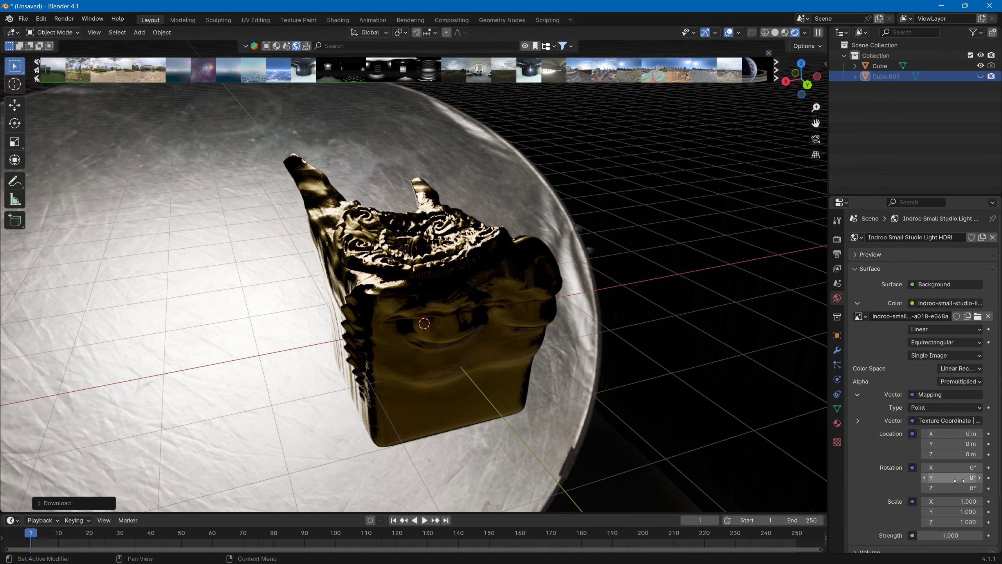
mouse_move(960, 486)
left_mouse_down()
mouse_move(905, 485)
mouse_move(964, 485)
left_mouse_up()
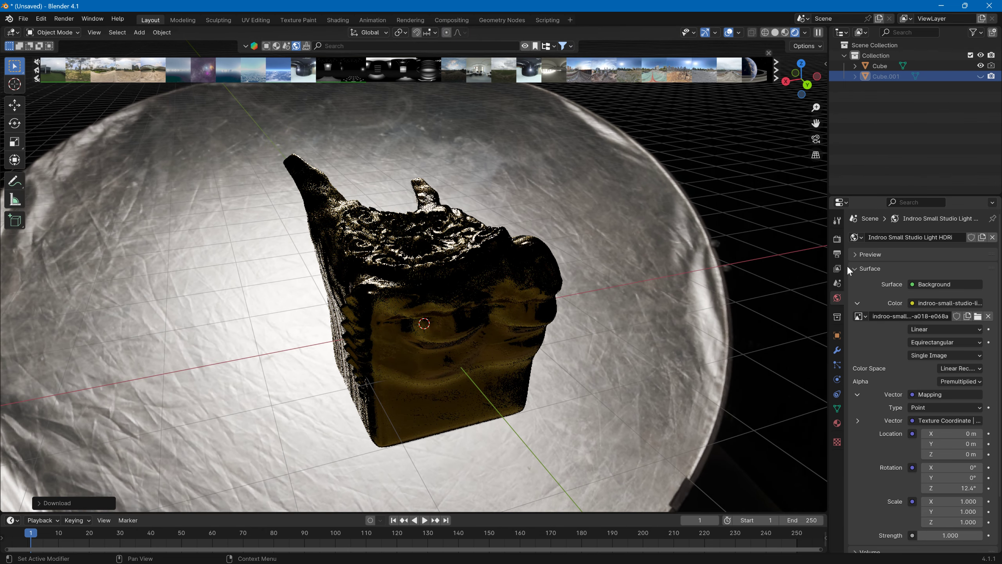
- Try the Planet with rings orbit HDRI and the Concrete pillar HDR as environment lighting
left_click(754, 71)
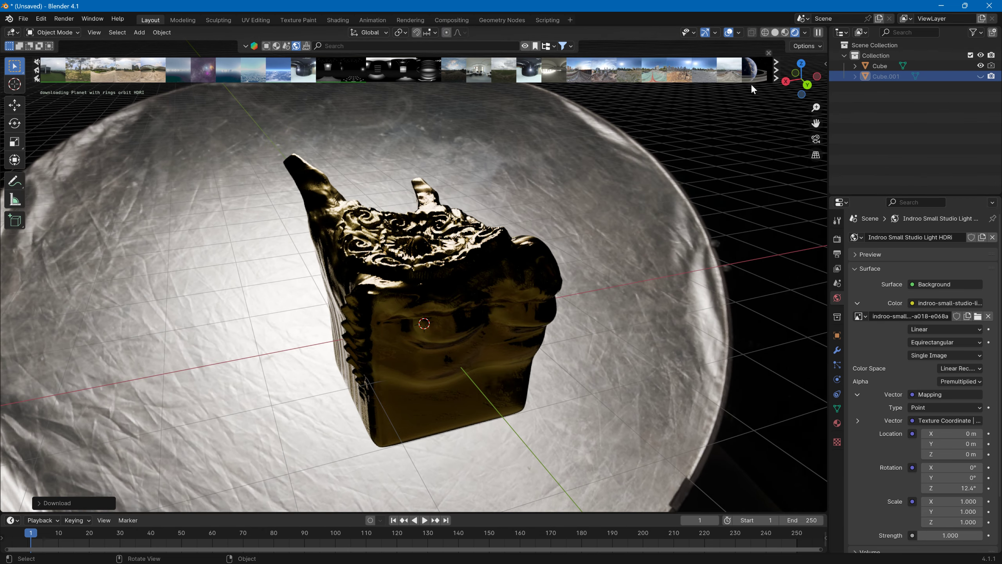
middle_click_drag(753, 366, 685, 286)
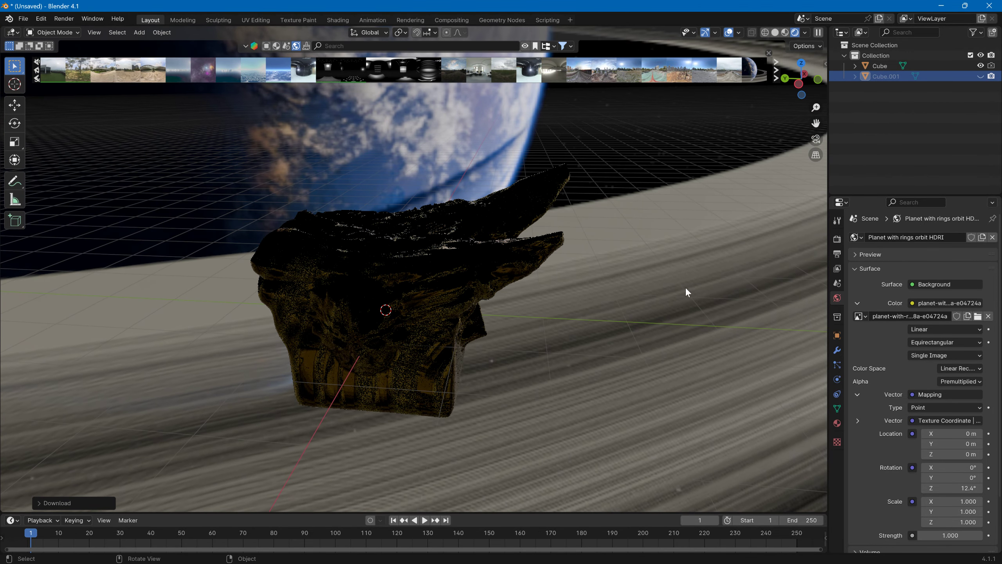
mouse_move(735, 69)
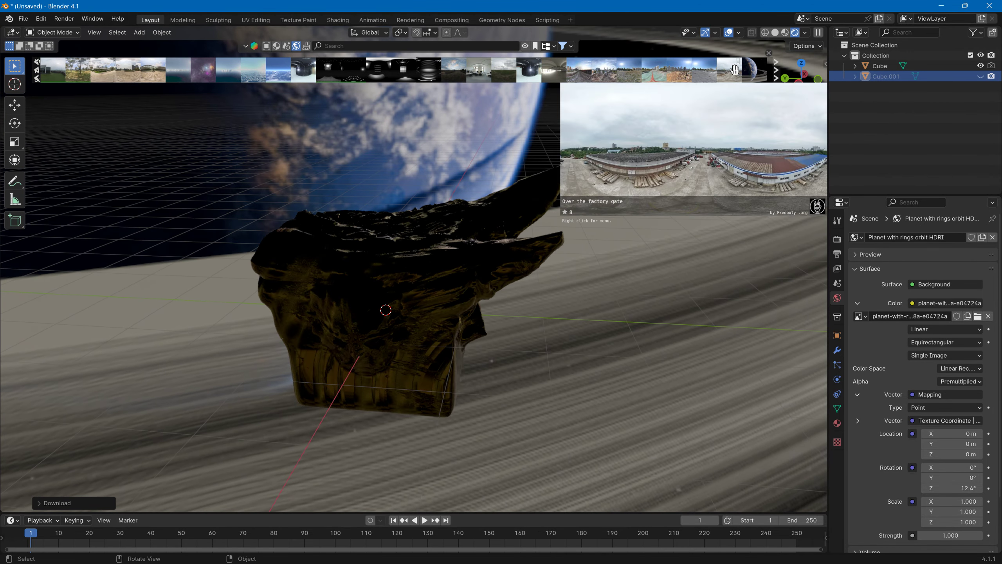
left_click(774, 79)
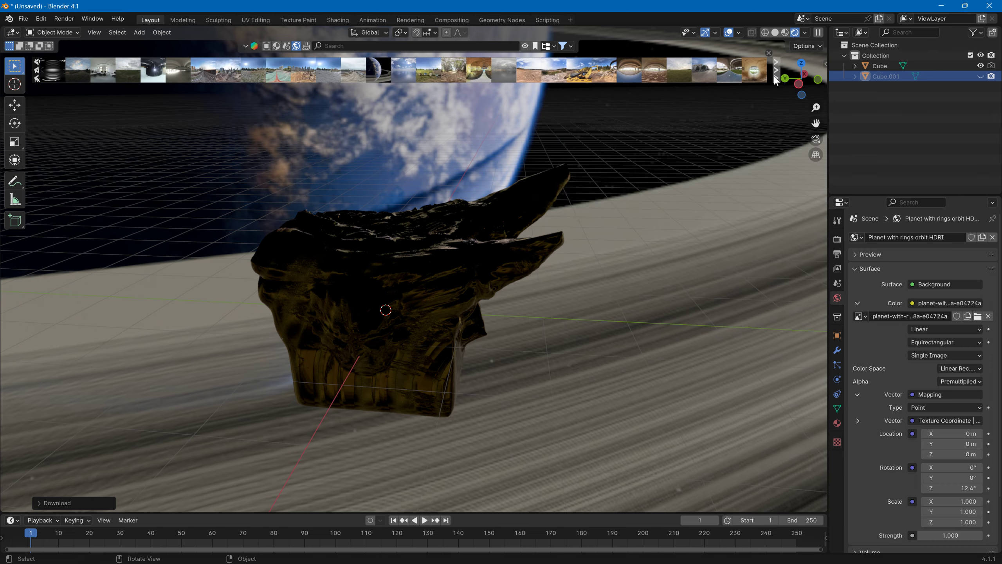
left_click(751, 75)
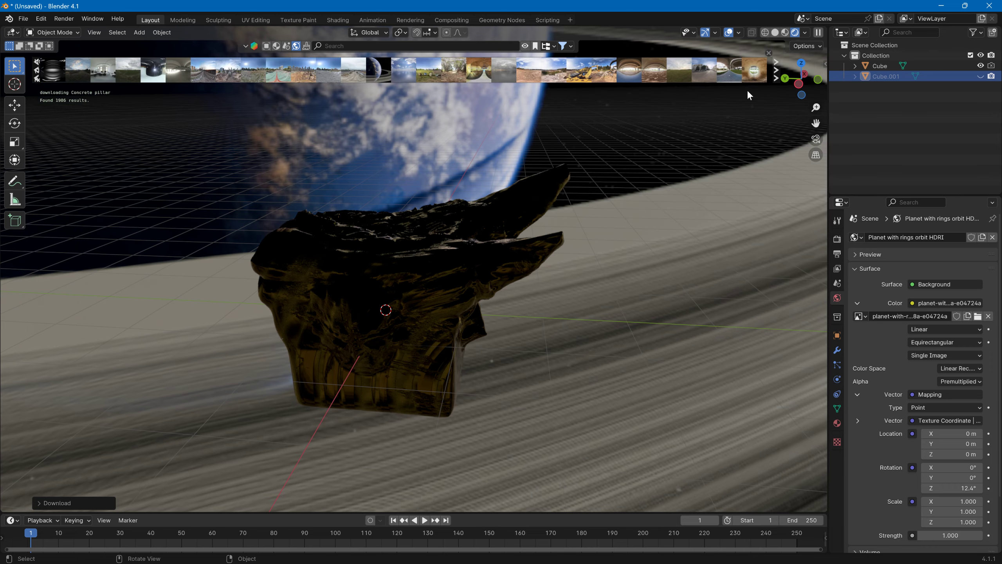
middle_click_drag(605, 192, 809, 193)
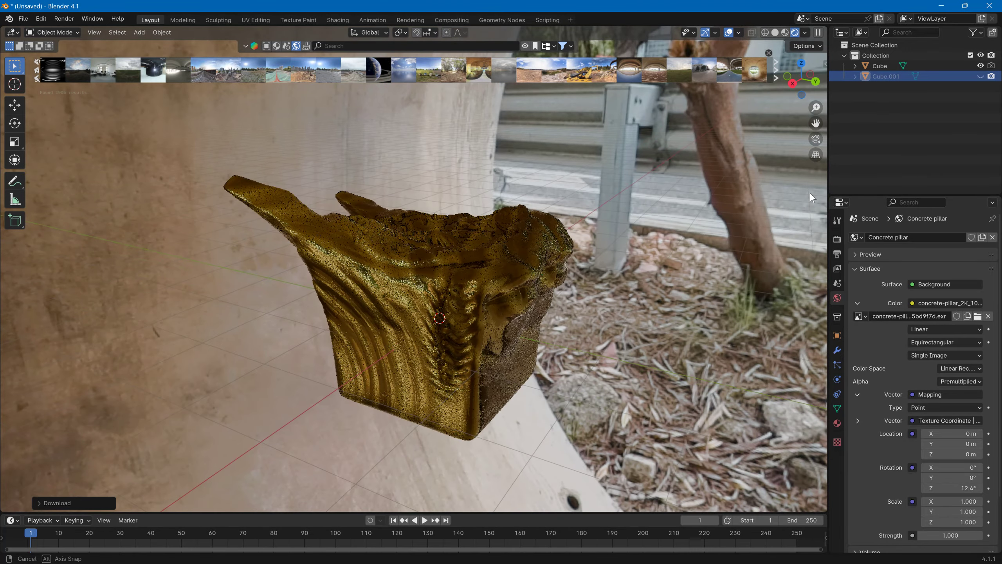
- Try the Small stone clearing HDR as the environment and inspect the cube's reflections
mouse_move(610, 77)
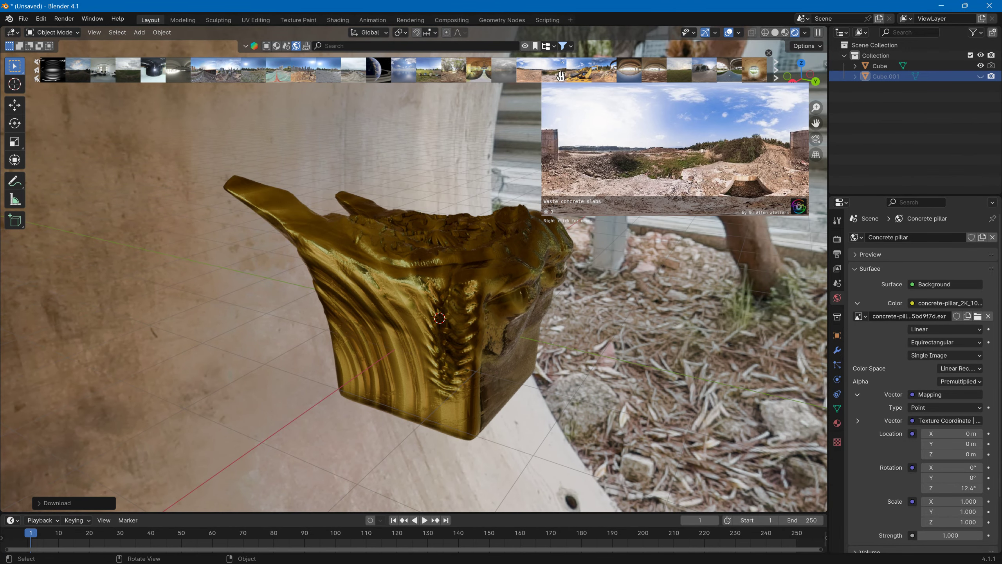
left_click(530, 76)
left_click(516, 92)
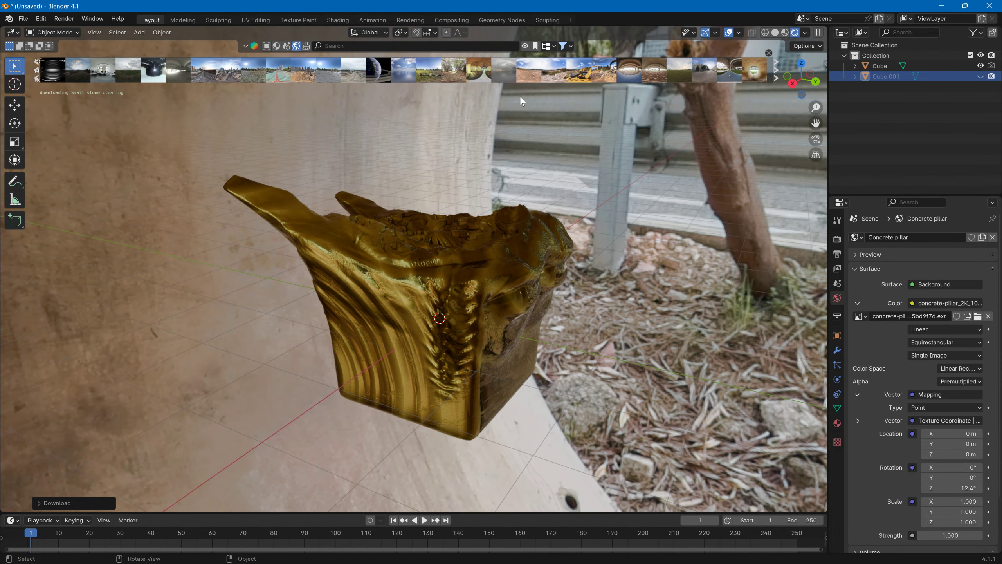
middle_click_drag(527, 147, 455, 101)
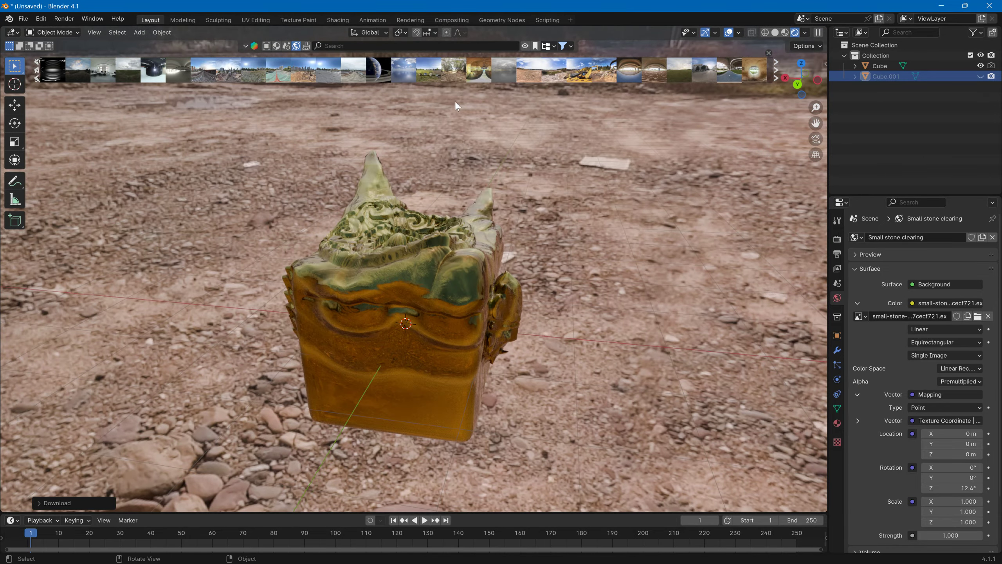
- Download the Kabaty Houses HDR and use it as the scene's environment lighting
left_click(425, 72)
left_click(431, 90)
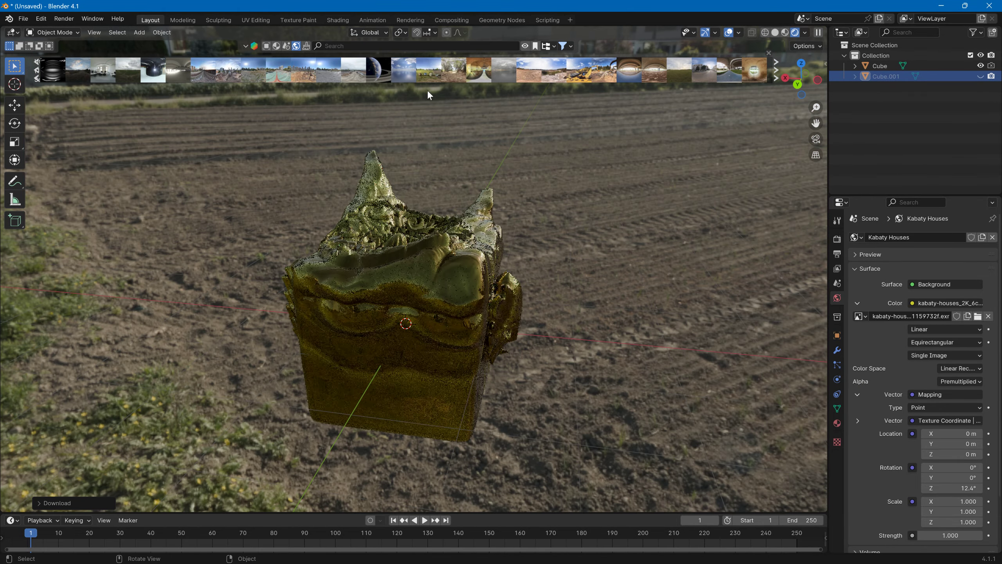
middle_click_drag(545, 111, 510, 116)
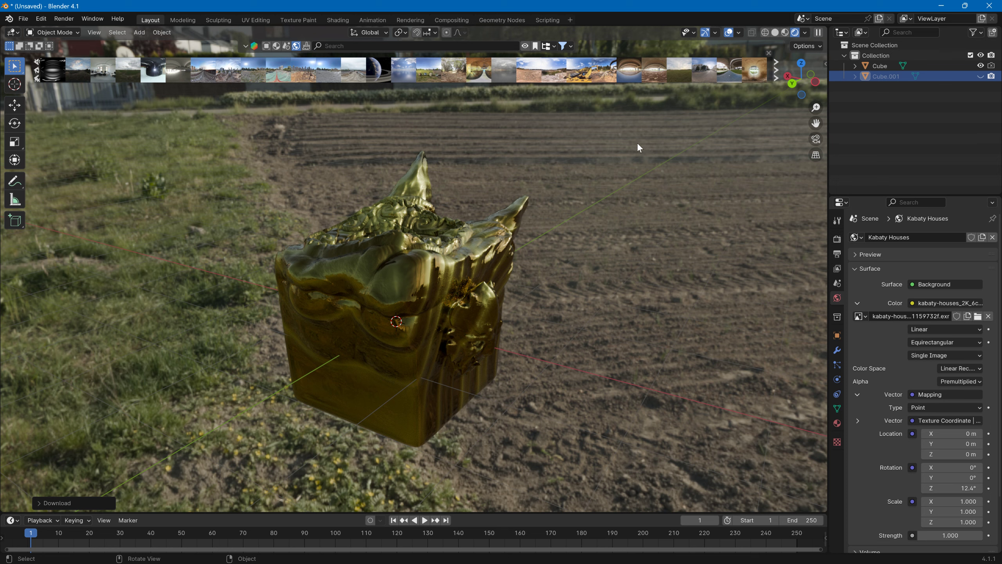
- Unhide the remeshed duplicate Cube.001 and rename it to low
left_click(980, 76)
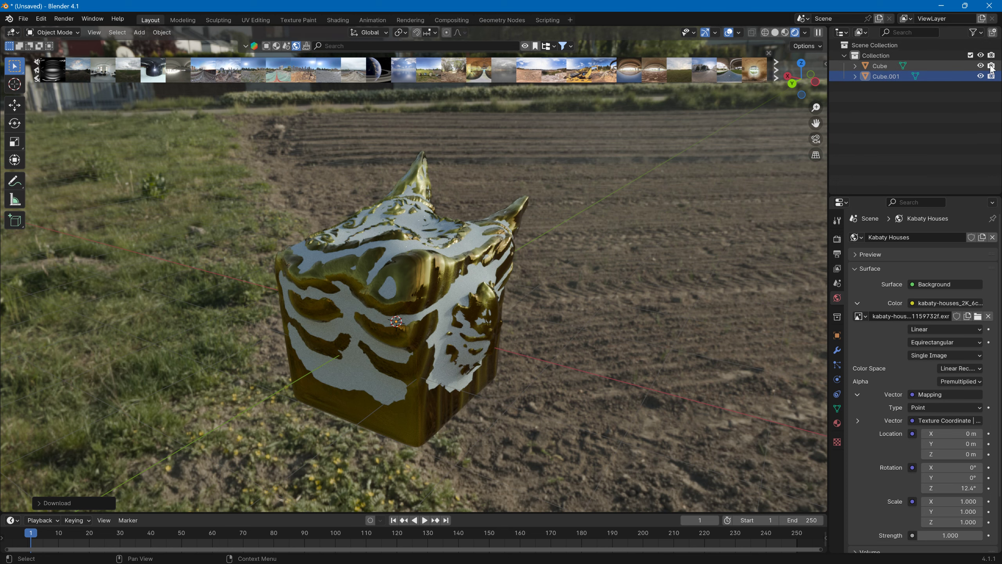
left_click(886, 77)
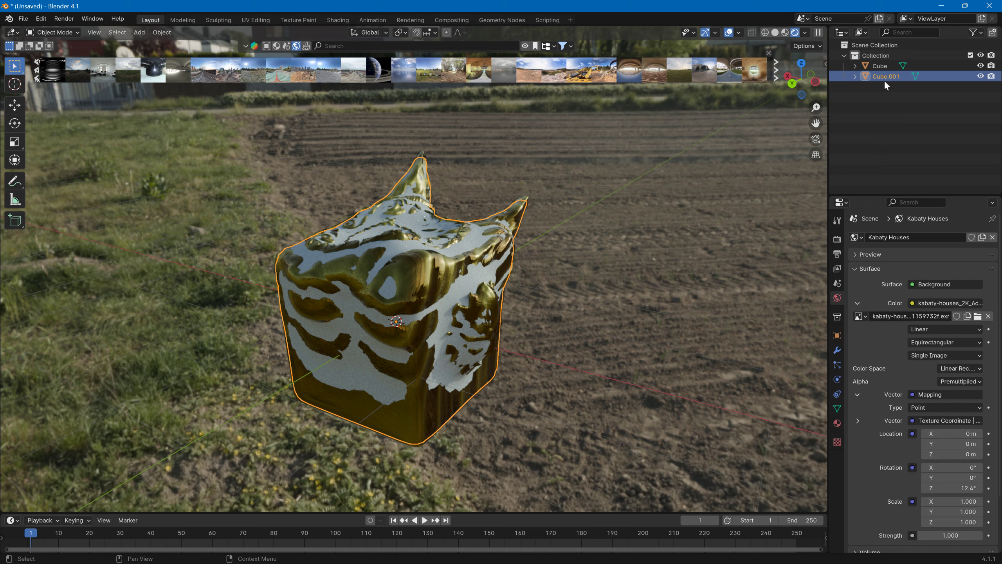
double_click(884, 80)
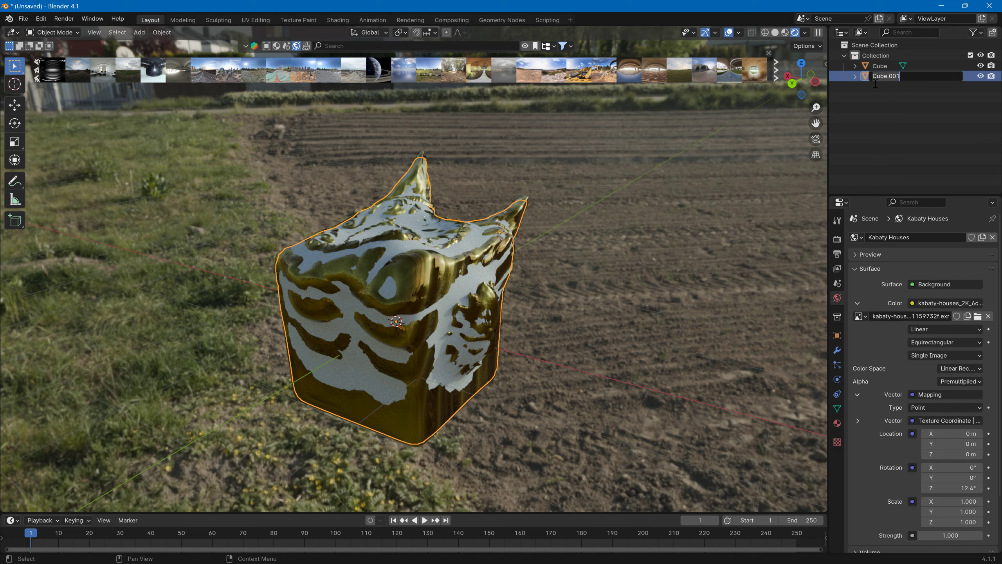
key("BackSpace")
key("BackSpace")
key("BackSpace")
key("BackSpace")
key("BackSpace")
key("BackSpace")
key("BackSpace")
key("BackSpace")
type("low")
key("Return")
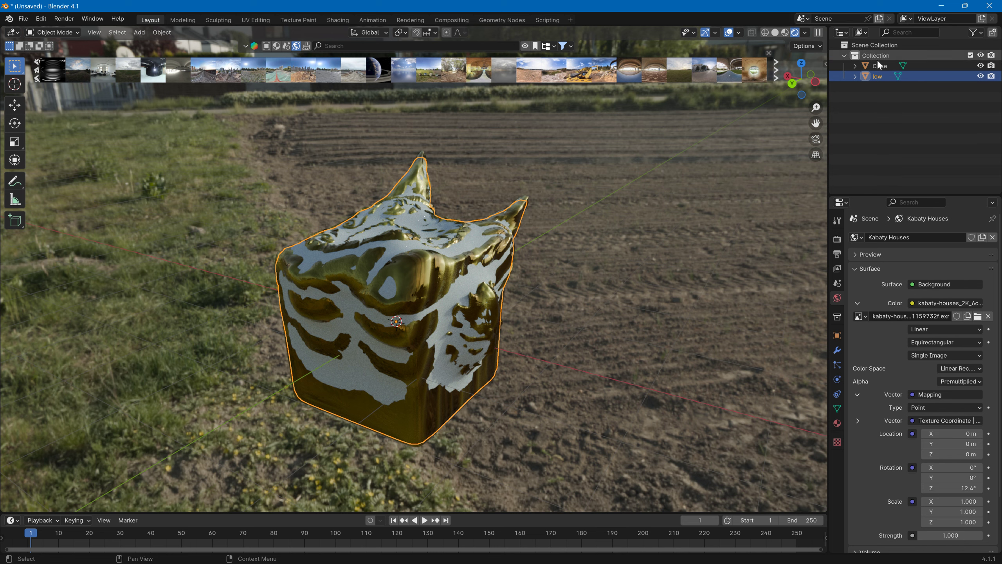
- Rename the original gold cube object to high
double_click(878, 65)
type("high")
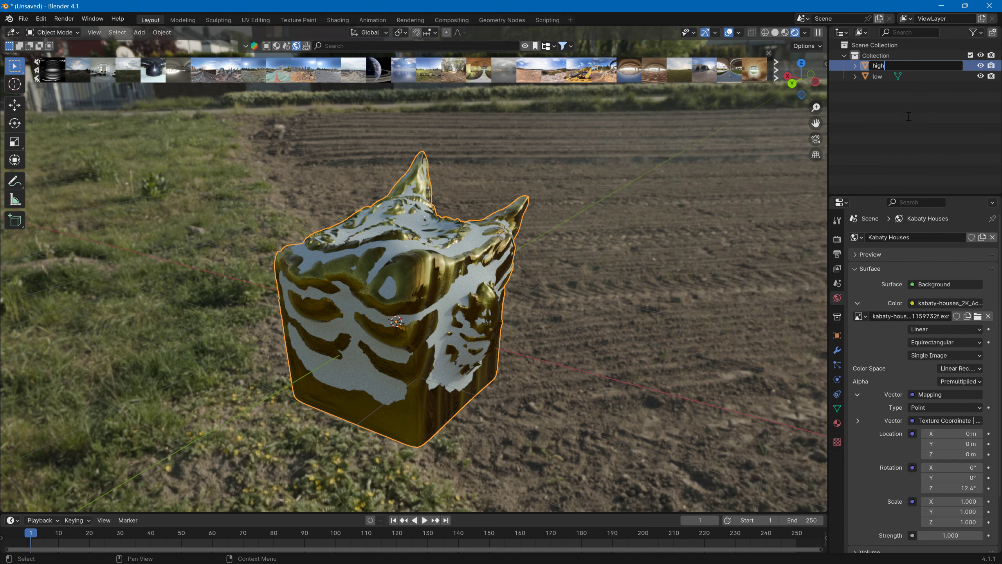
key("Return")
- Switch to the Shading workspace with the low object selected, ready for creating its material
left_click(855, 76)
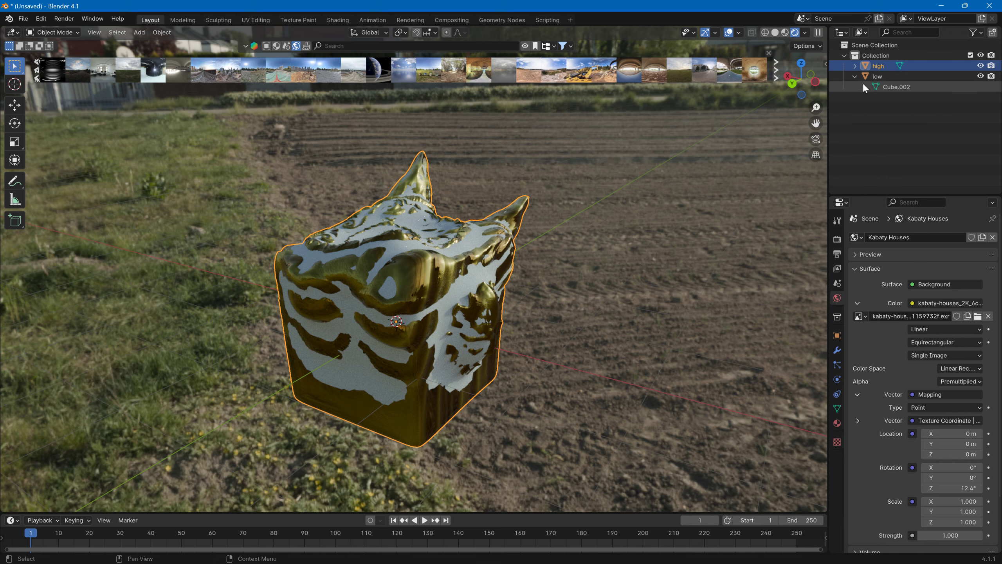
left_click(868, 75)
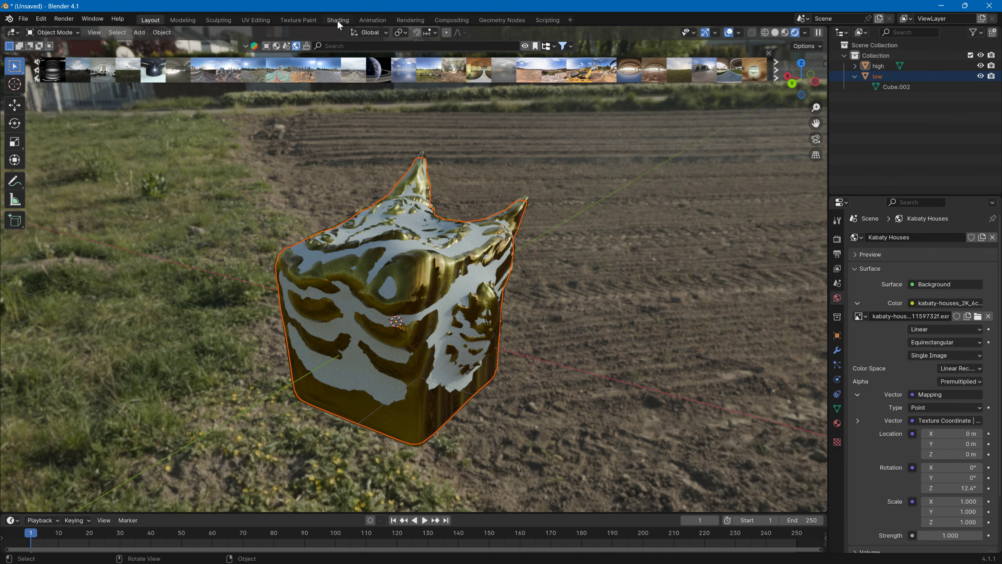
left_click(338, 19)
left_click(870, 80)
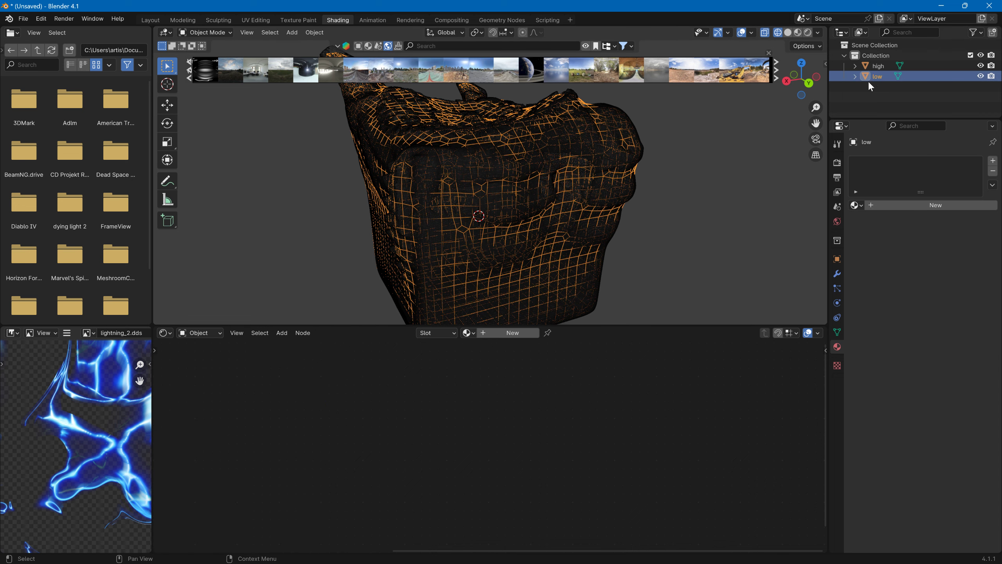
- Create a new material on the low object and place an Image Texture node beside the Principled BSDF
middle_click_drag(305, 432, 549, 395)
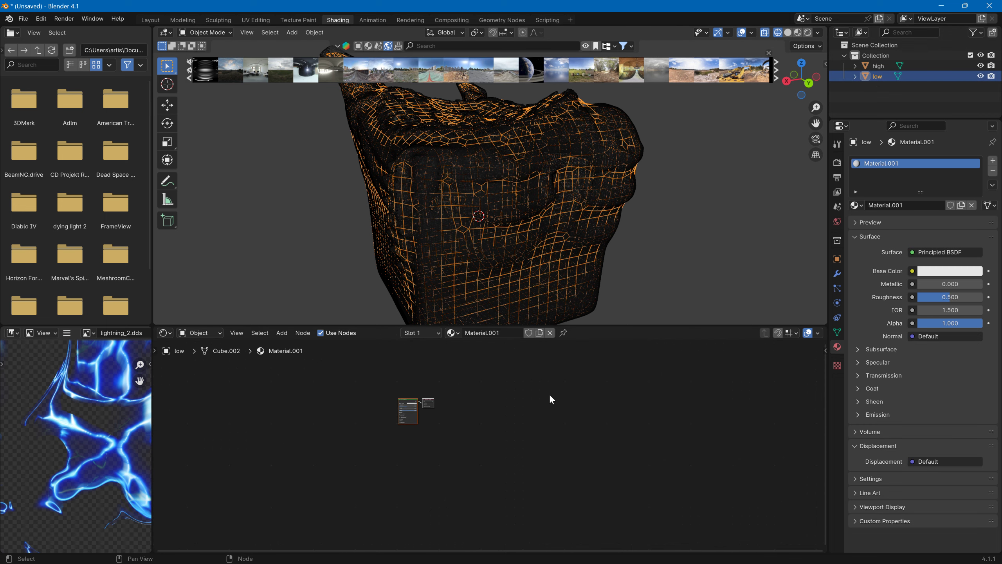
scroll(494, 388, "up", 3)
middle_click_drag(450, 370, 555, 361)
scroll(529, 376, "up", 2)
middle_click_drag(505, 395, 635, 473)
scroll(691, 431, "up", 6)
scroll(680, 430, "up", 3)
middle_click_drag(680, 430, 659, 445)
left_click(282, 332)
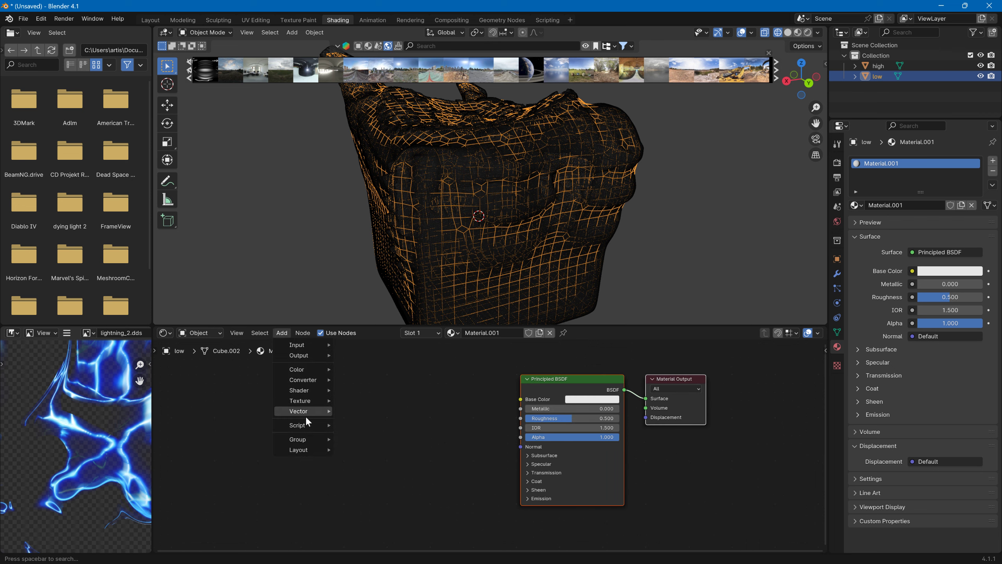
mouse_move(303, 401)
key("Escape")
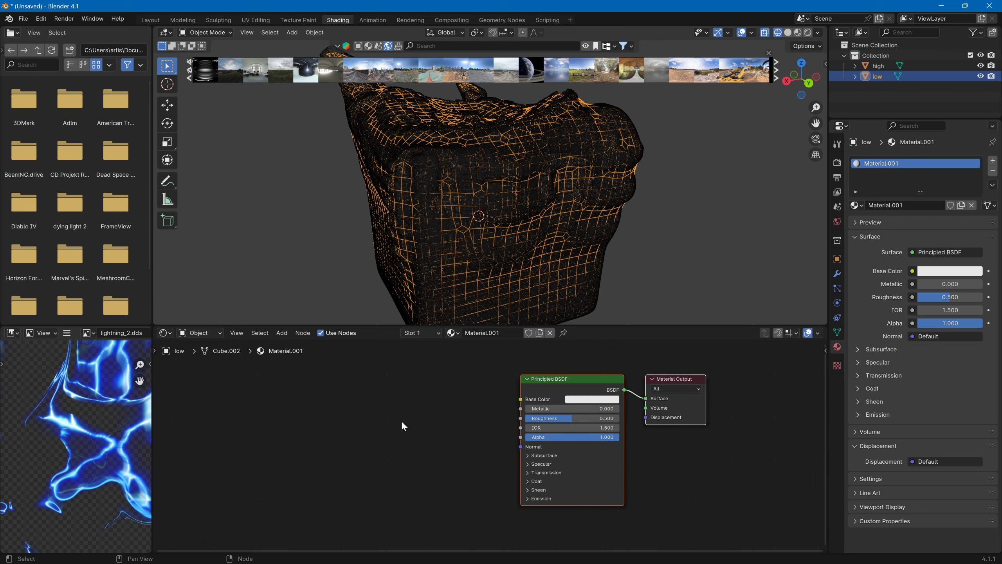
left_click(282, 332)
mouse_move(300, 400)
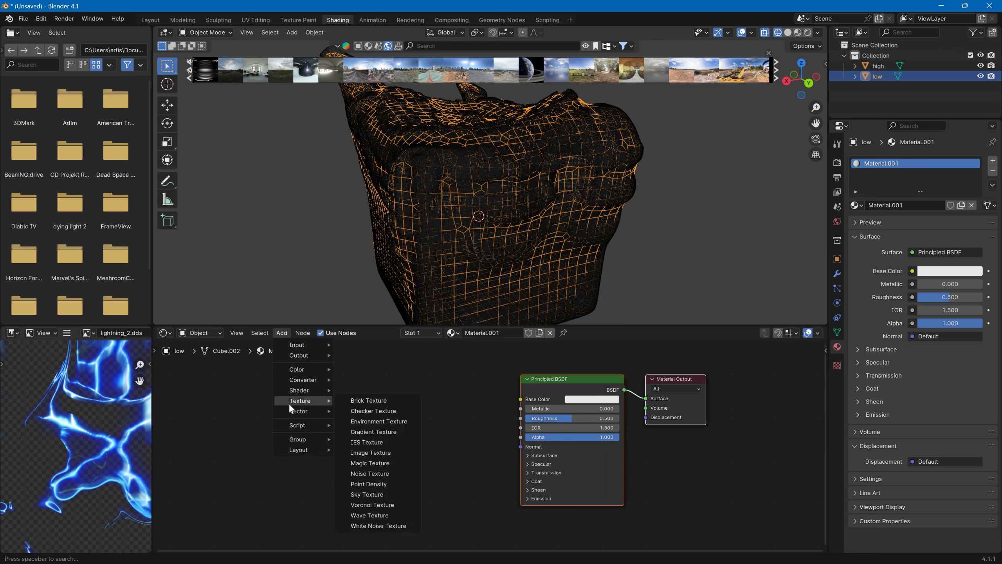
left_click(362, 452)
left_click(409, 451)
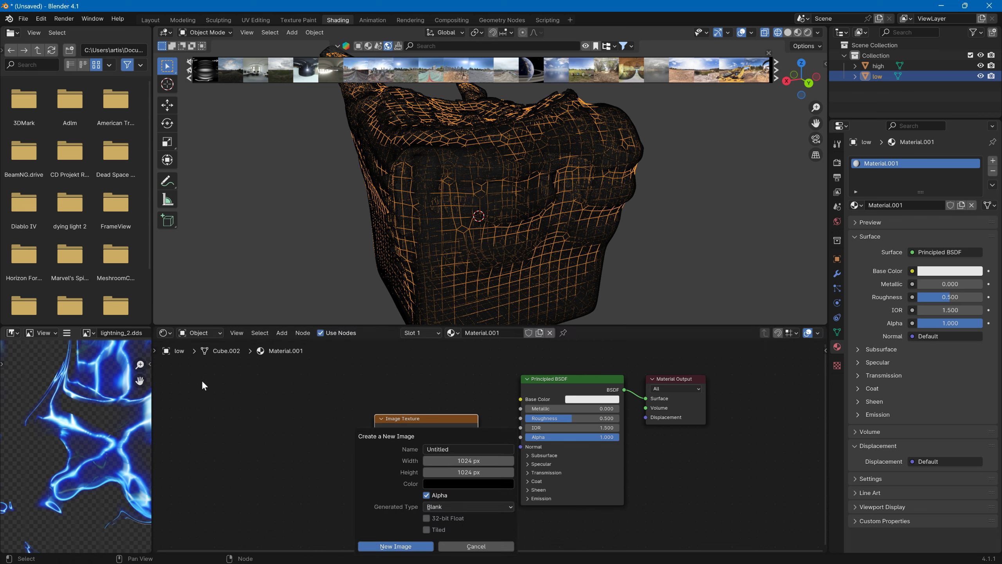
- Create a new blank image in the Image Texture node, 4096 px wide and 4096 px high
left_click(473, 460)
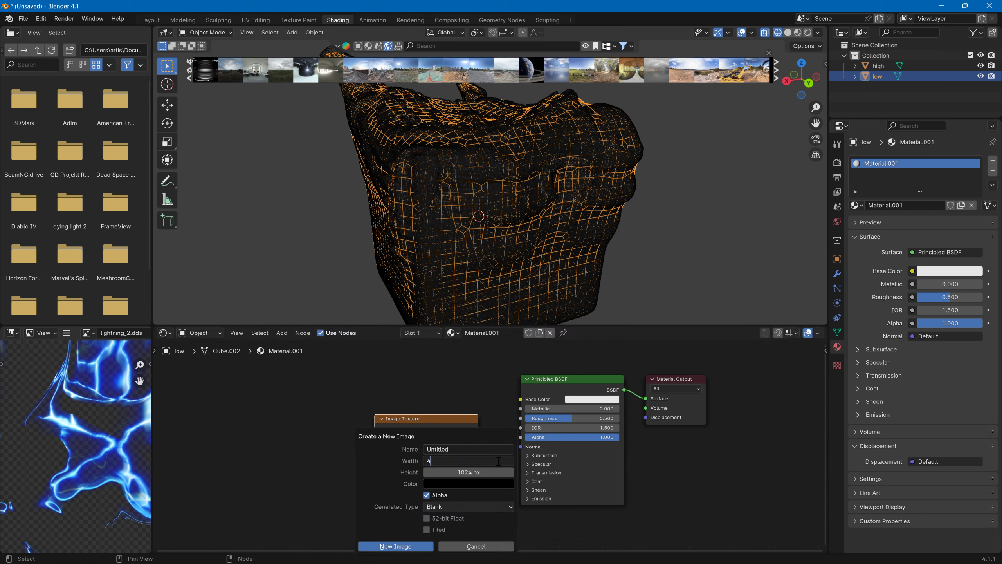
type("4096")
left_click(476, 473)
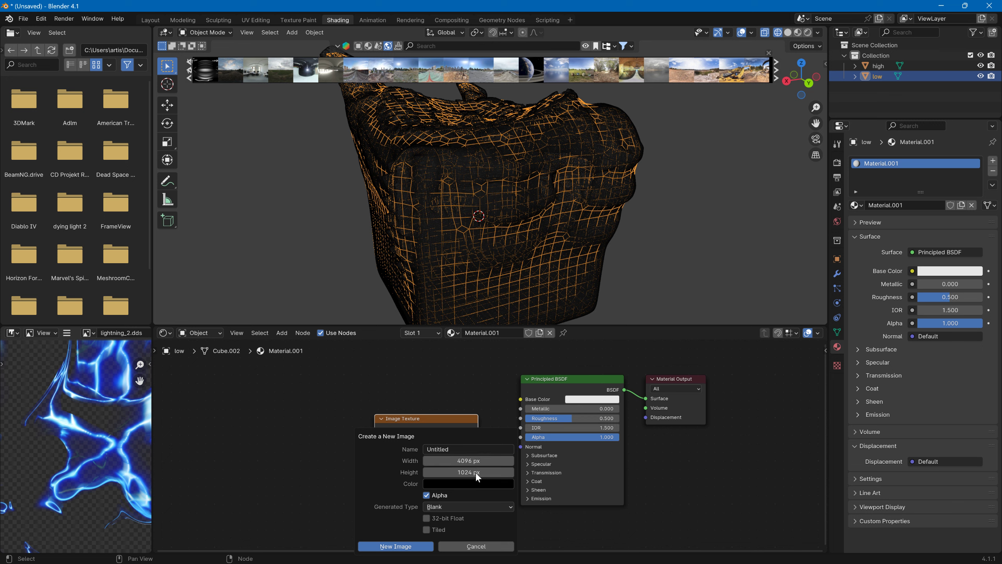
type("4096")
key("Return")
left_click(395, 546)
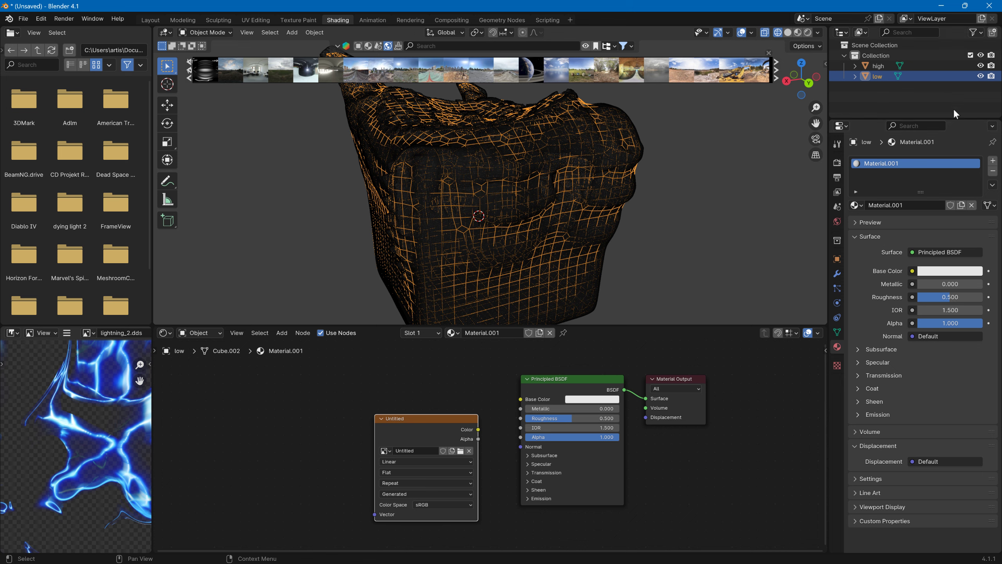
- Try to select the high and low objects together in preparation for baking, with the render Bake settings in view
left_click(836, 162)
scroll(890, 436, "down", 10)
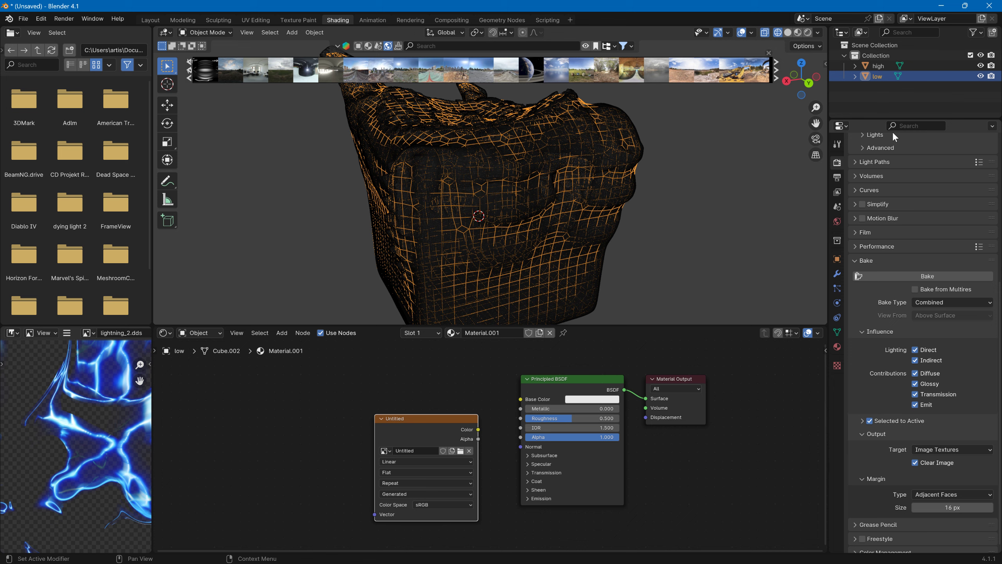
left_click(947, 67)
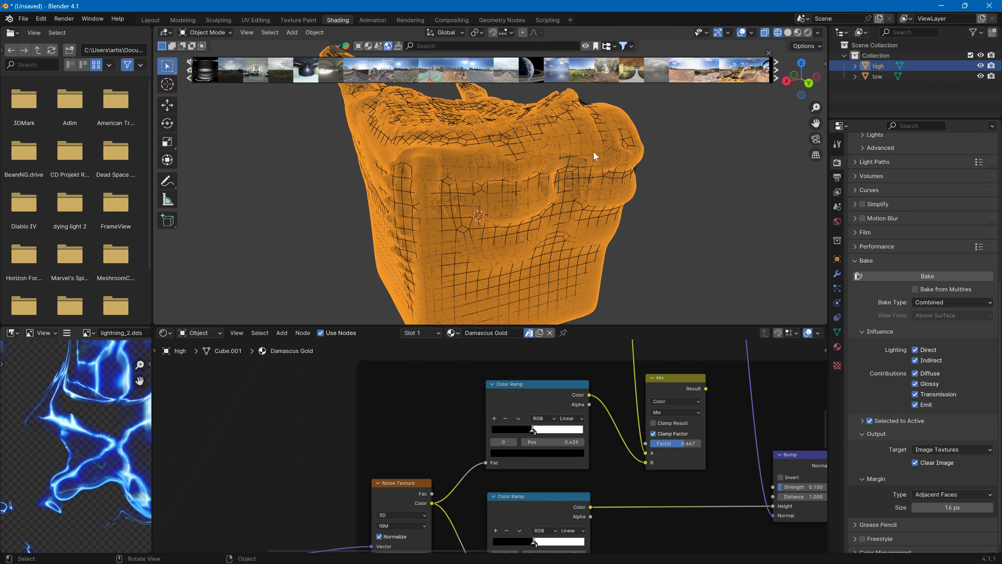
left_click(876, 78, "ctrl")
left_click(875, 77)
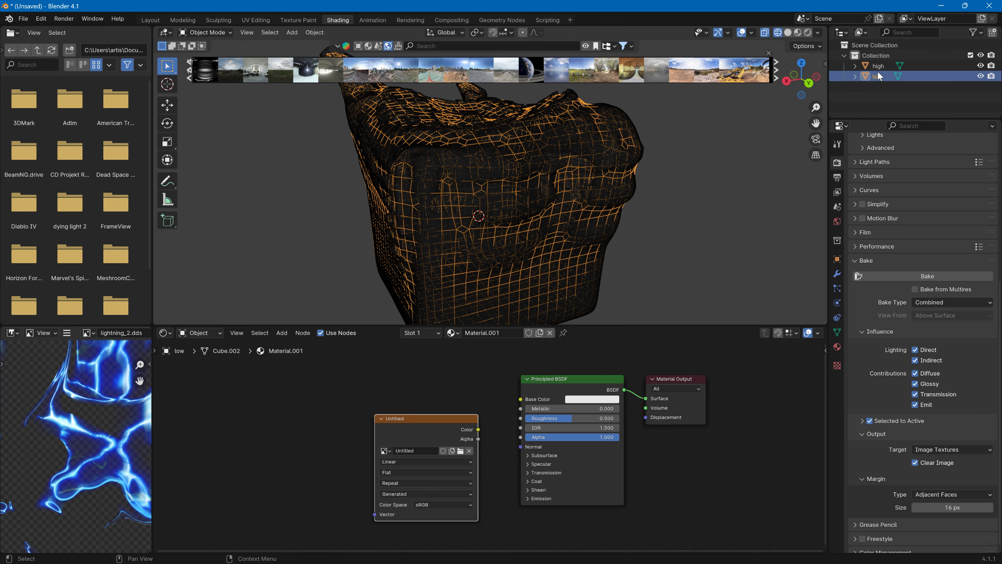
- Set the high object's viewport display to Bounds and deselect everything
left_click(878, 65)
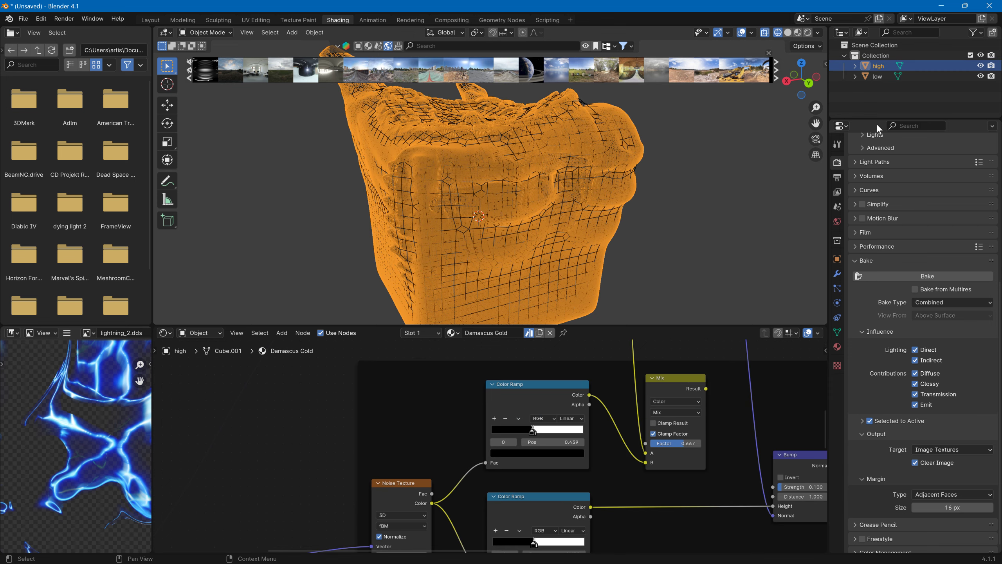
left_click(838, 259)
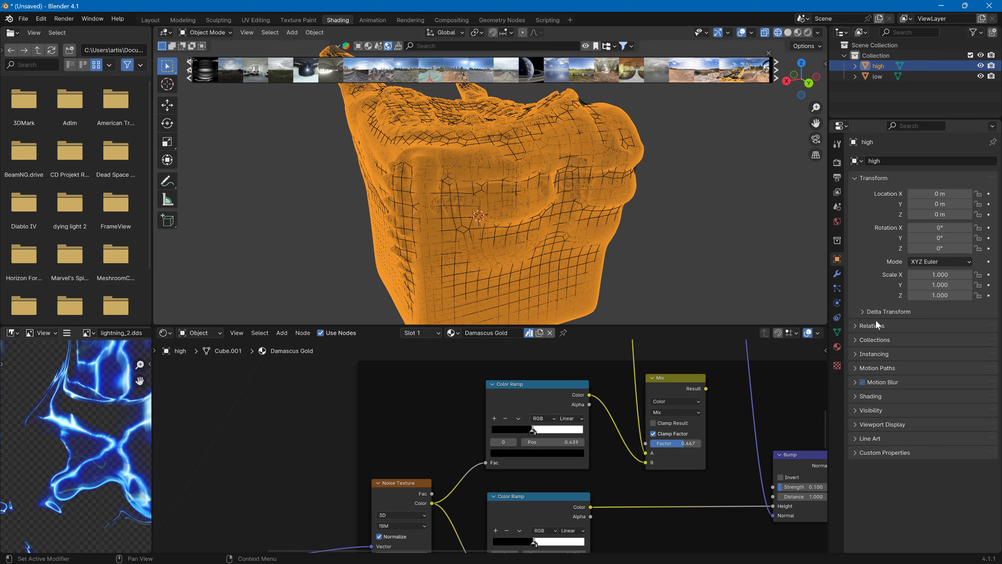
left_click(870, 424)
left_click(923, 533)
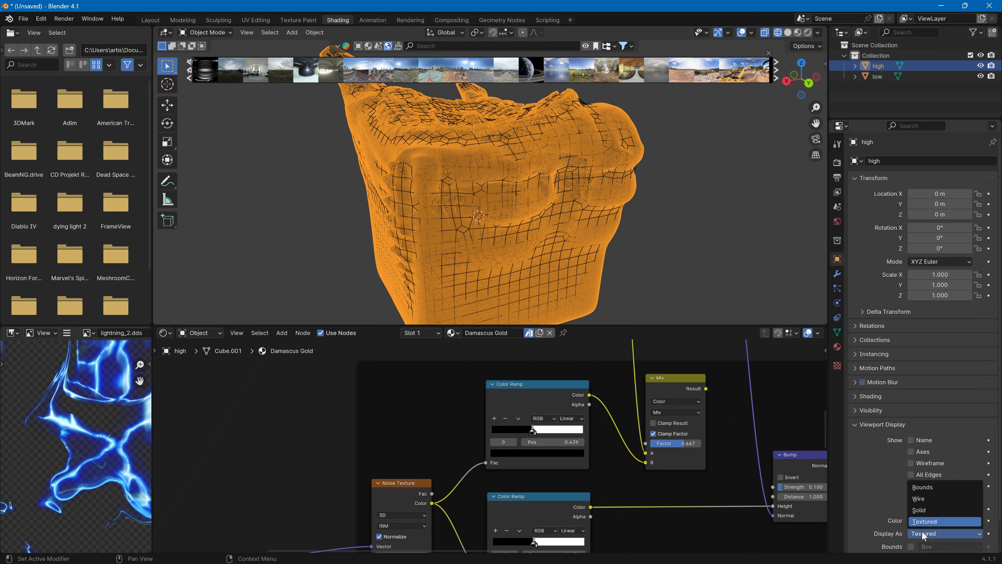
left_click(930, 488)
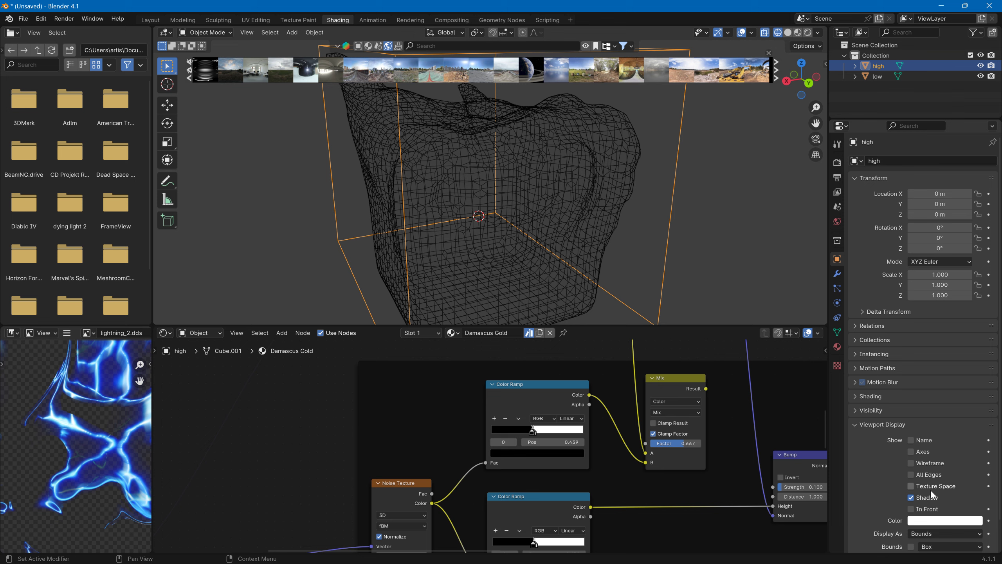
left_click(760, 190)
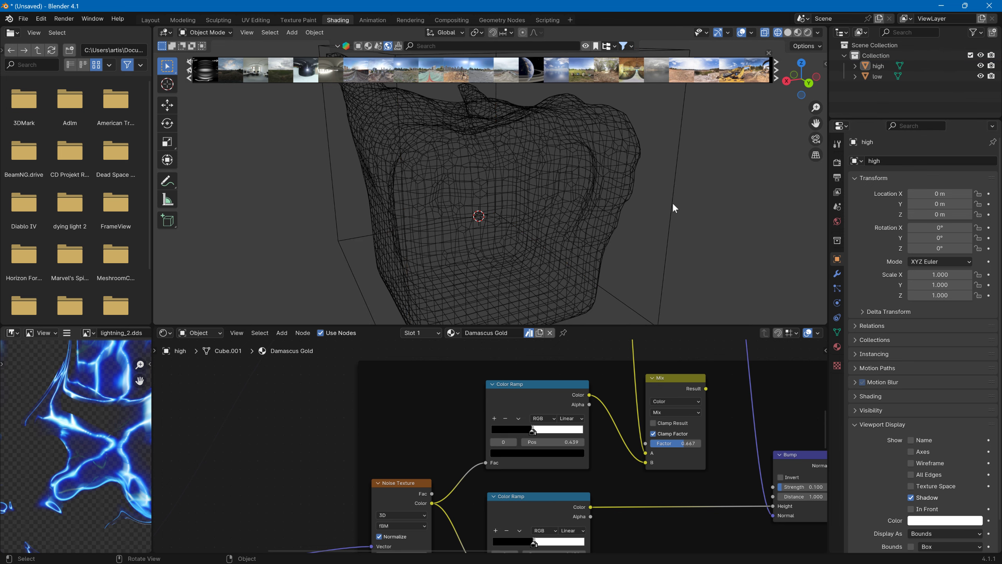
- Select the high object, add low as the active object, and bring up the render Bake settings
left_click(673, 204)
left_click(598, 165, "shift")
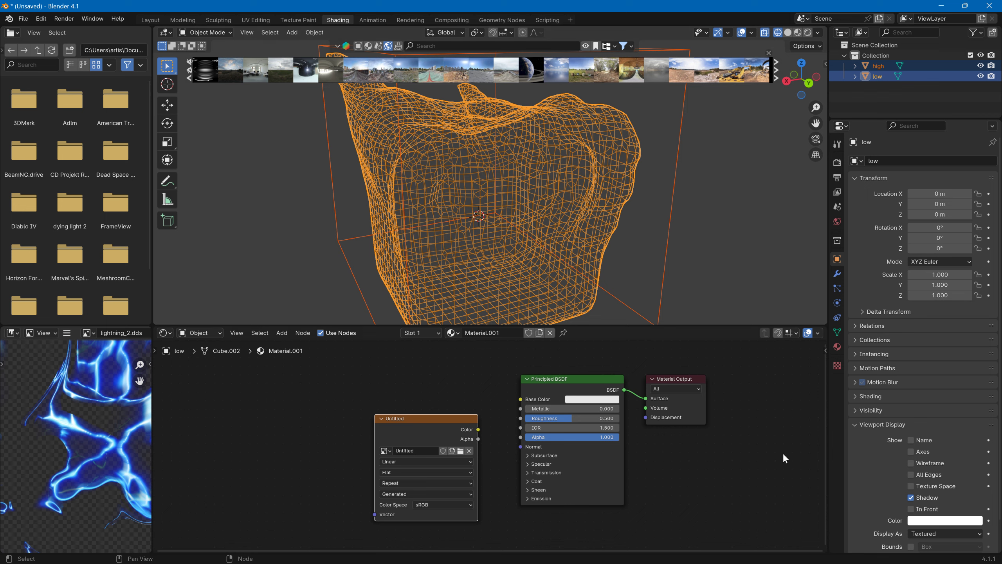
scroll(890, 441, "down", 2)
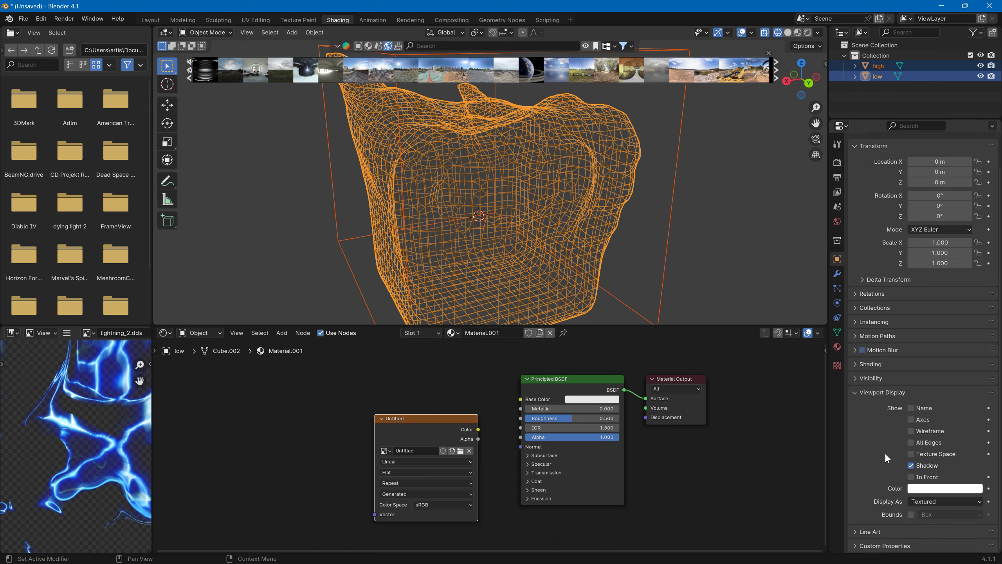
left_click(837, 162)
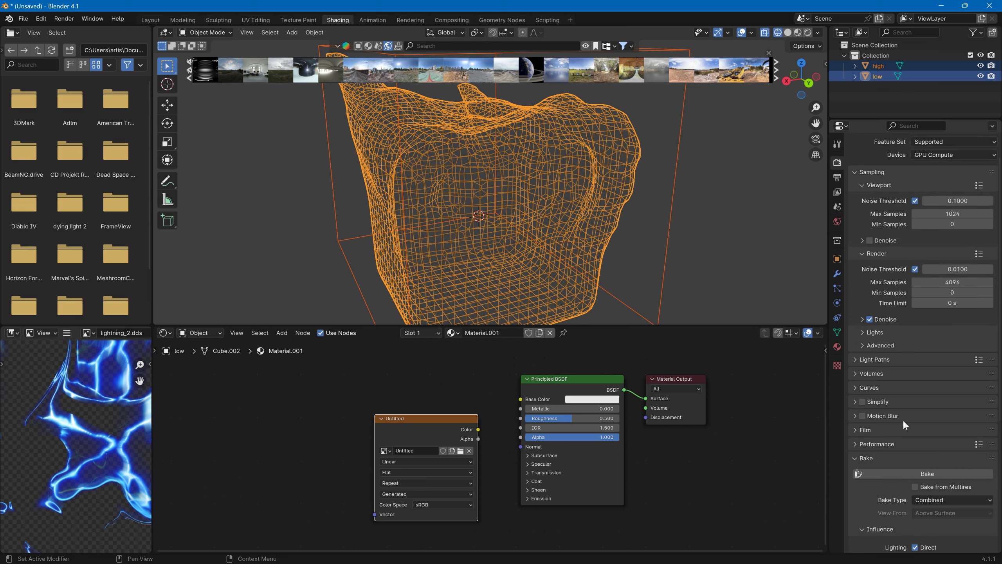
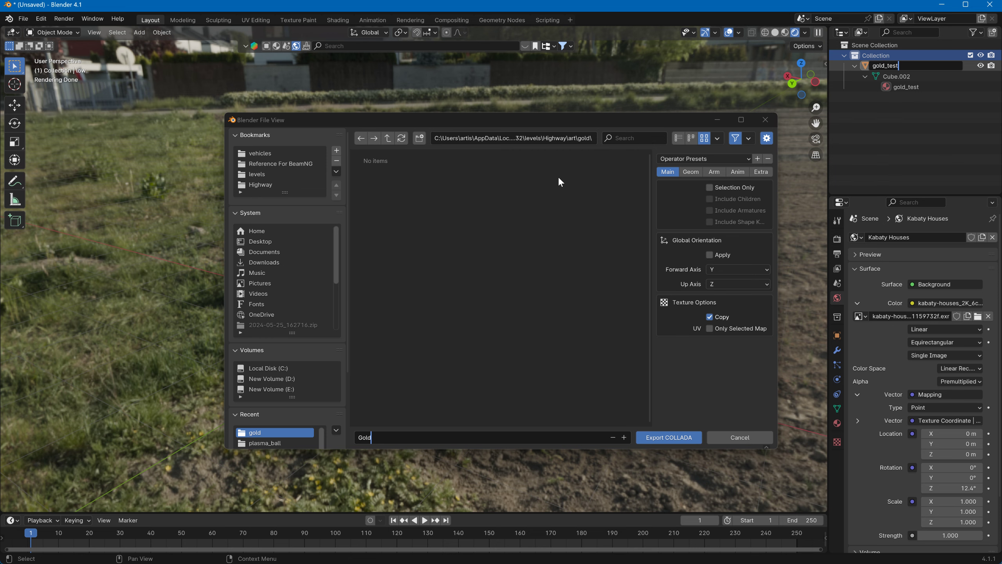
- Export the model as the COLLADA file Gold.dae into the Highway level's art/gold folder, then close Blender and switch to BeamNG.drive
left_click(402, 438)
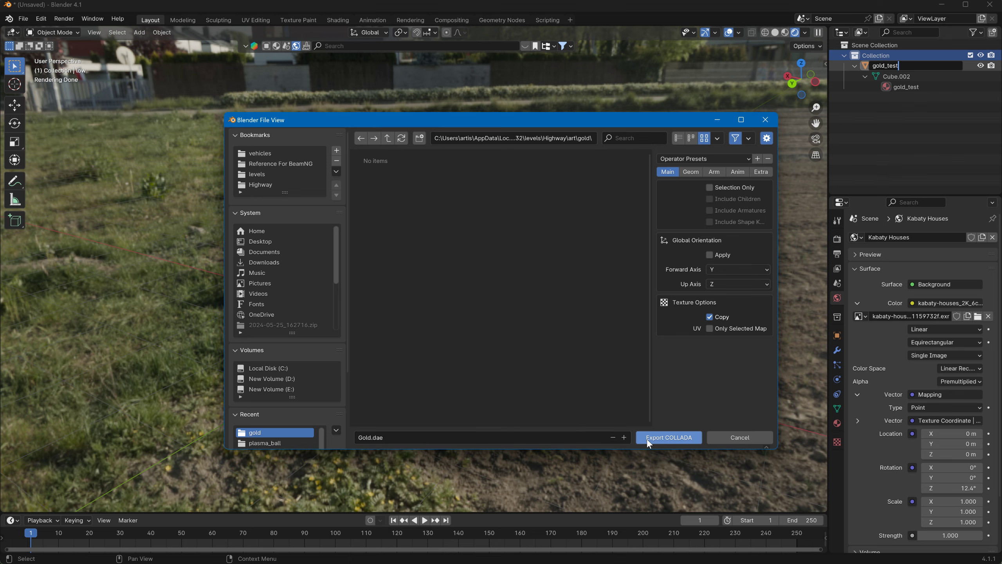
left_click(676, 437)
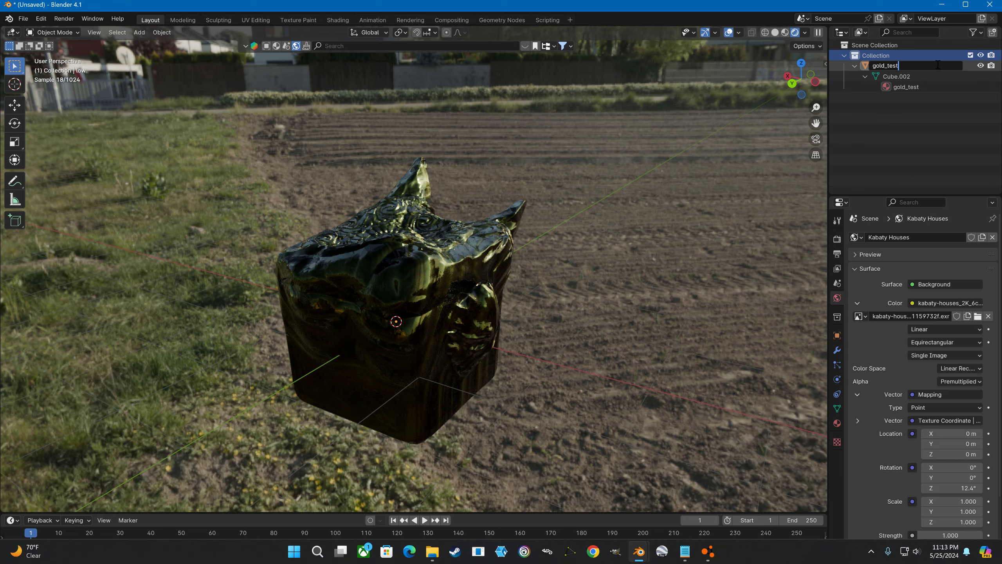
left_click(988, 6)
left_click(521, 310)
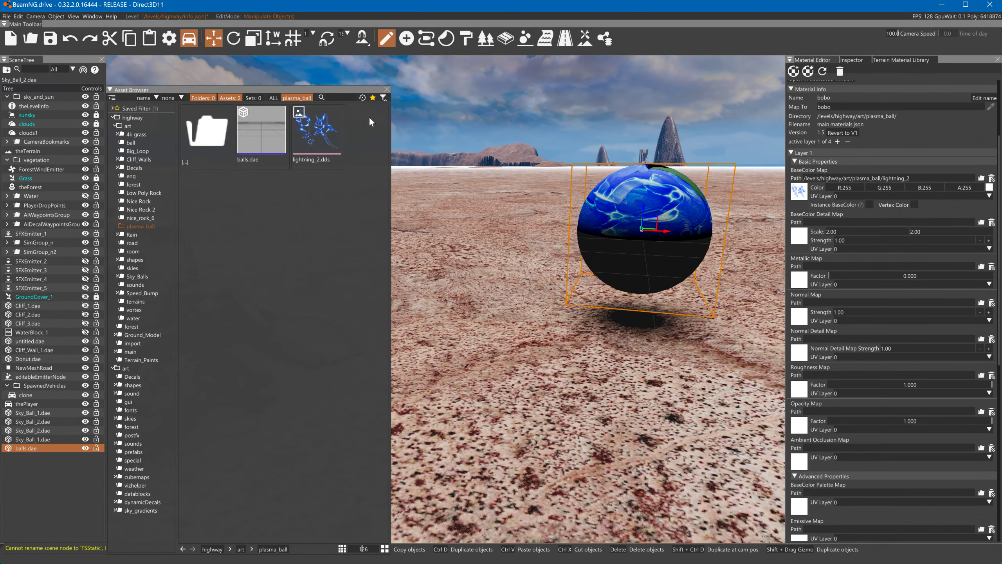
- Refresh the level's art directory in the Asset Browser and open its gold folder
left_click(127, 125)
right_click(129, 126)
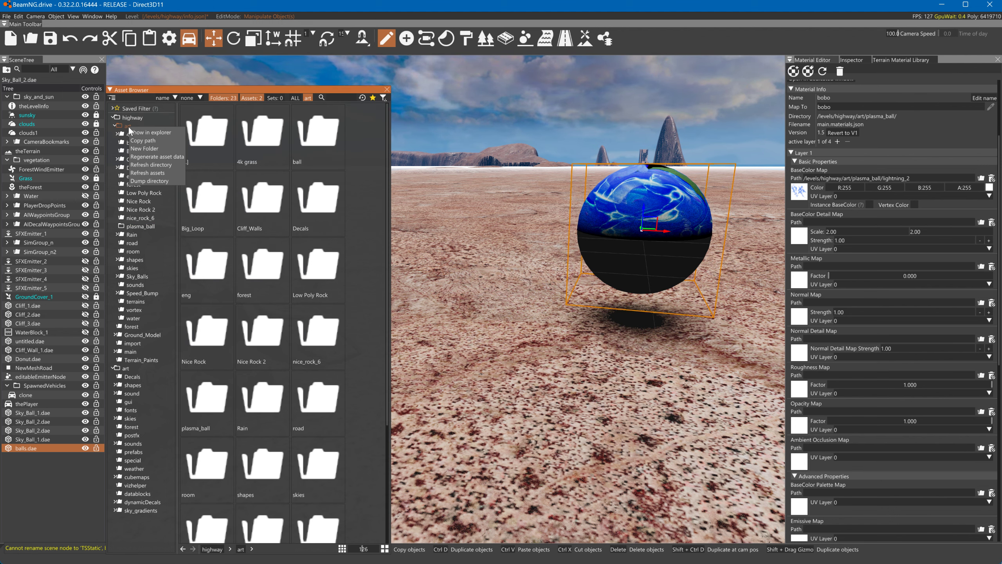
left_click(151, 164)
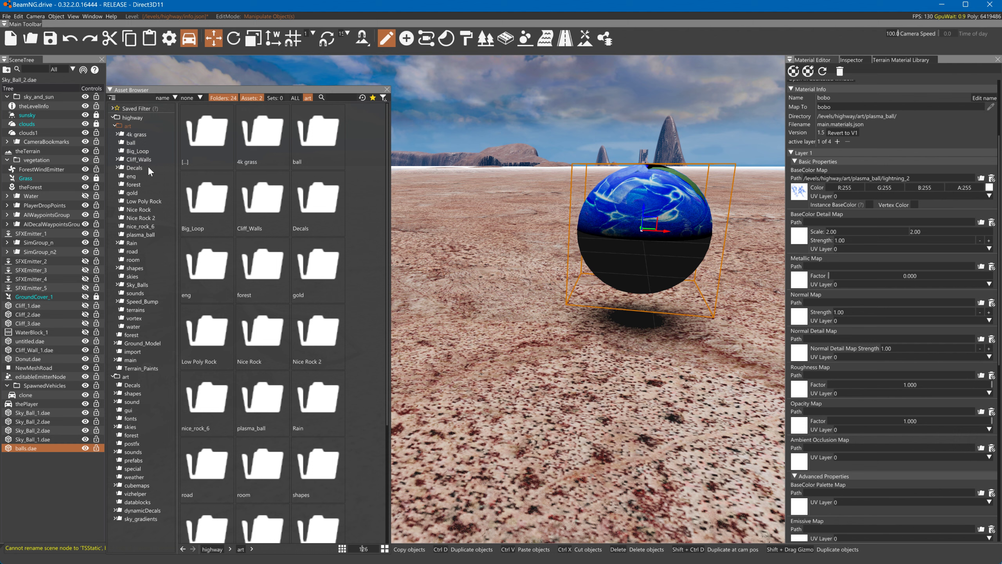
left_click(325, 273)
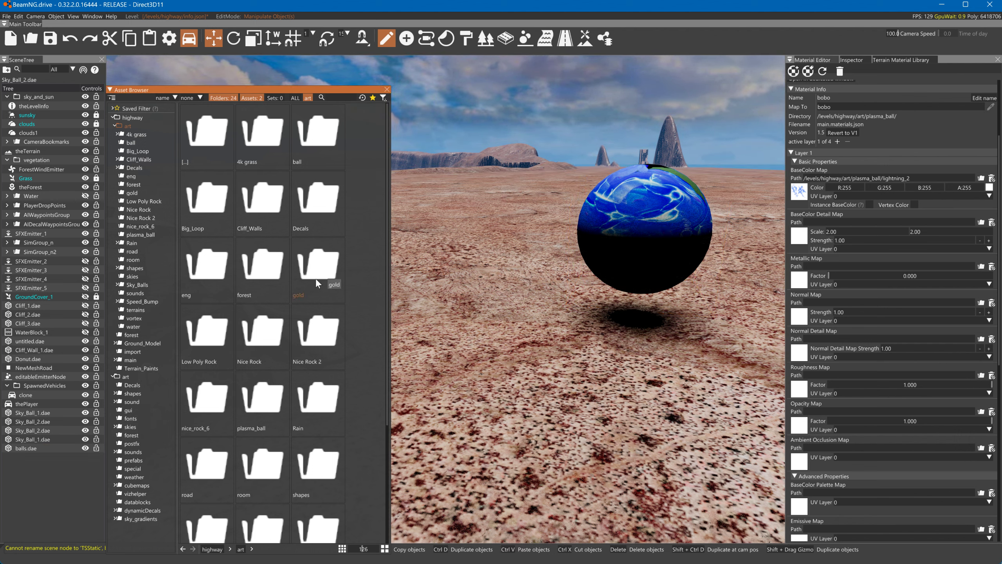
double_click(315, 273)
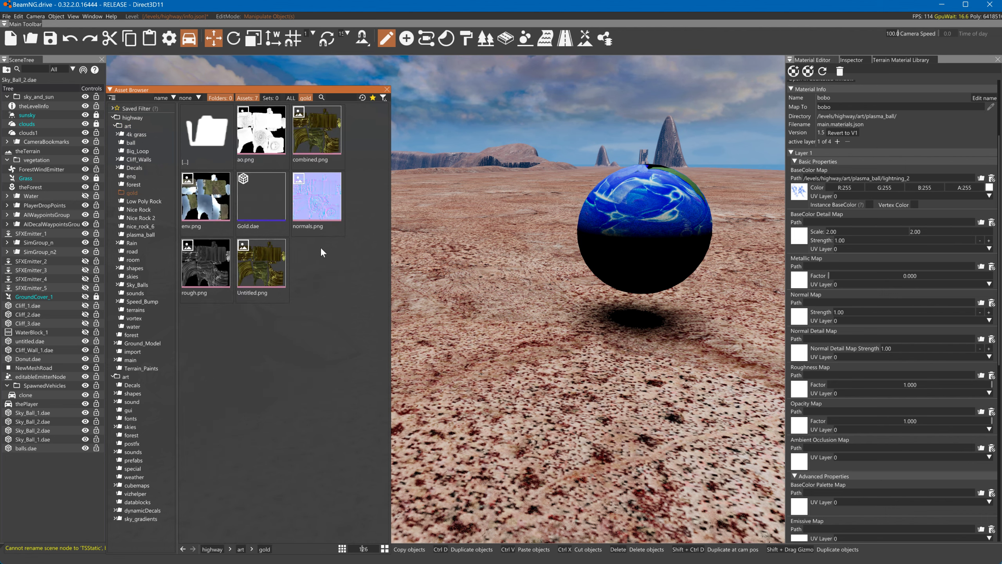
- Place Gold.dae in the level beside the plasma ball and raise it slightly above the ground
left_click_drag(257, 196, 782, 463)
key("f")
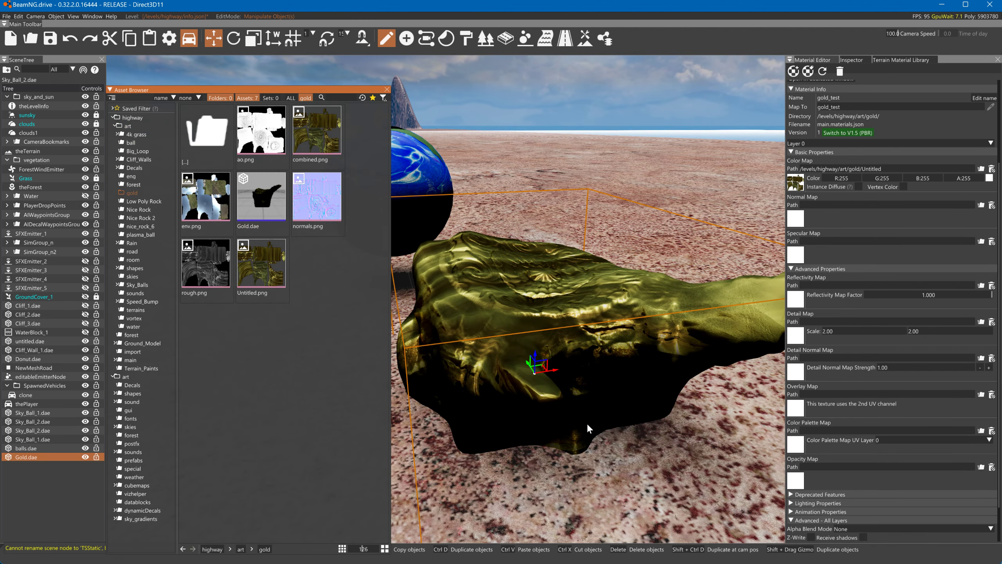
left_click_drag(578, 367, 696, 347)
right_click_drag(696, 347, 773, 335)
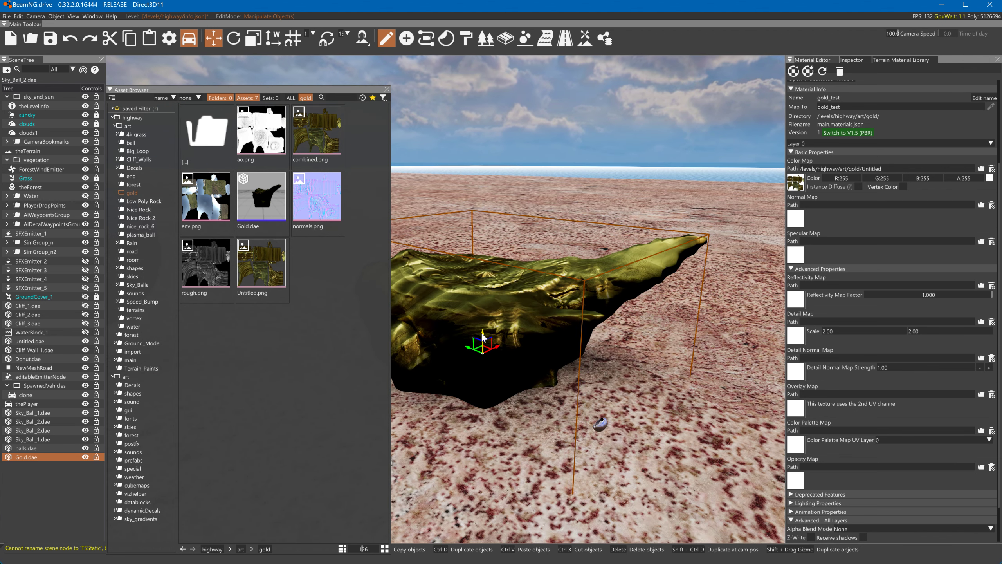
left_click_drag(488, 338, 482, 316)
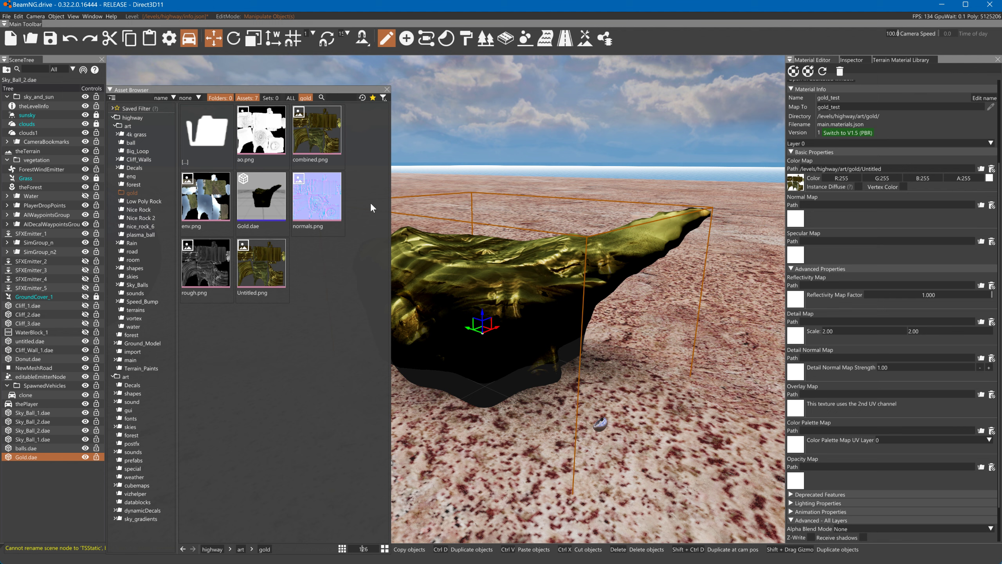
- Assign normals.png as the gold_test material's normal map
left_click_drag(317, 197, 703, 290)
left_click_drag(794, 226, 795, 221)
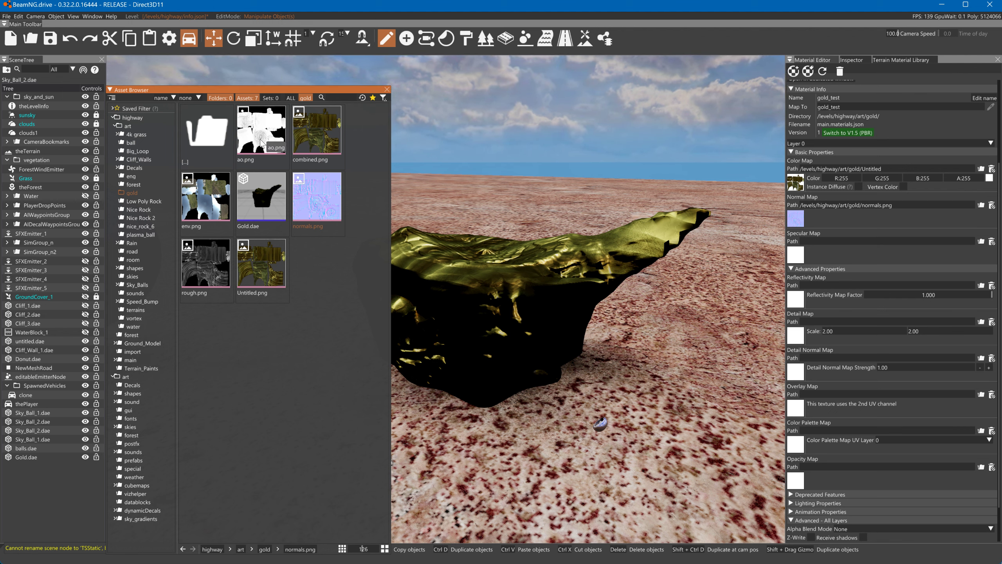
- Enable anisotropic filtering in the gold_test lighting properties and set the roughness factor to 0.112
left_click(810, 500)
scroll(809, 481, "down", 2)
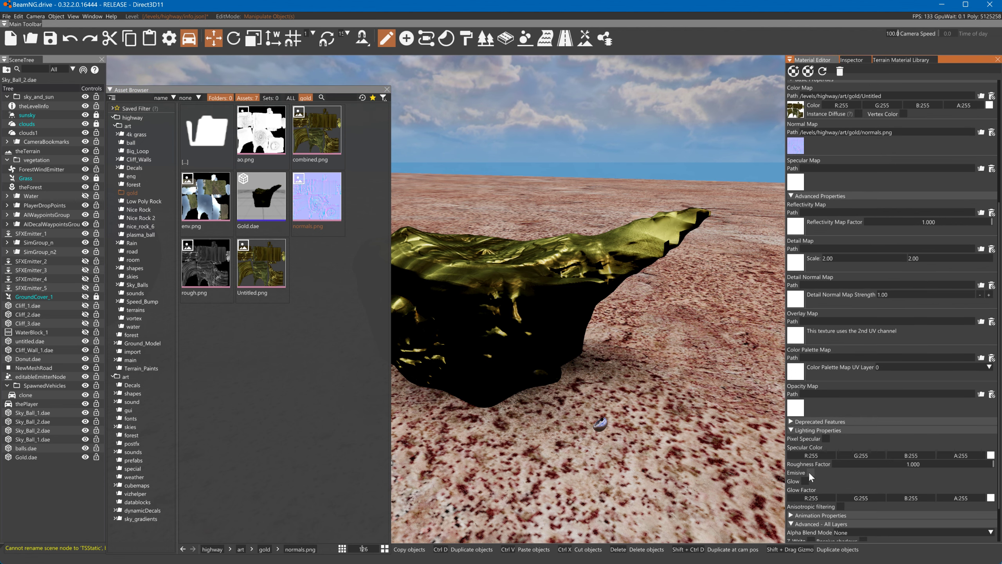
left_click(841, 507)
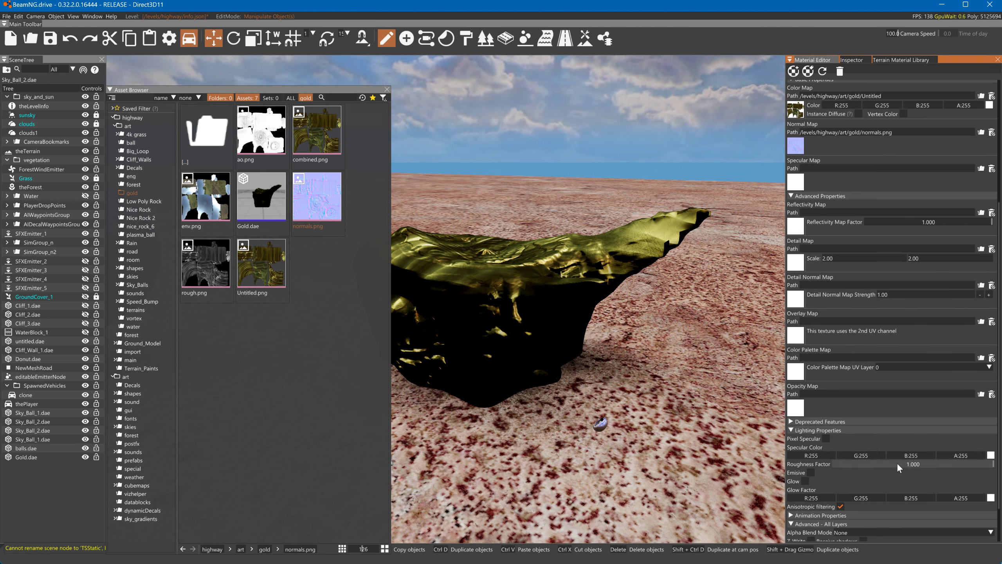
mouse_move(897, 462)
left_mouse_down()
mouse_move(842, 459)
mouse_move(852, 458)
left_mouse_up()
- Set the gold_test material's reflection mode to Level in the advanced all-layers properties
scroll(852, 455, "down", 2)
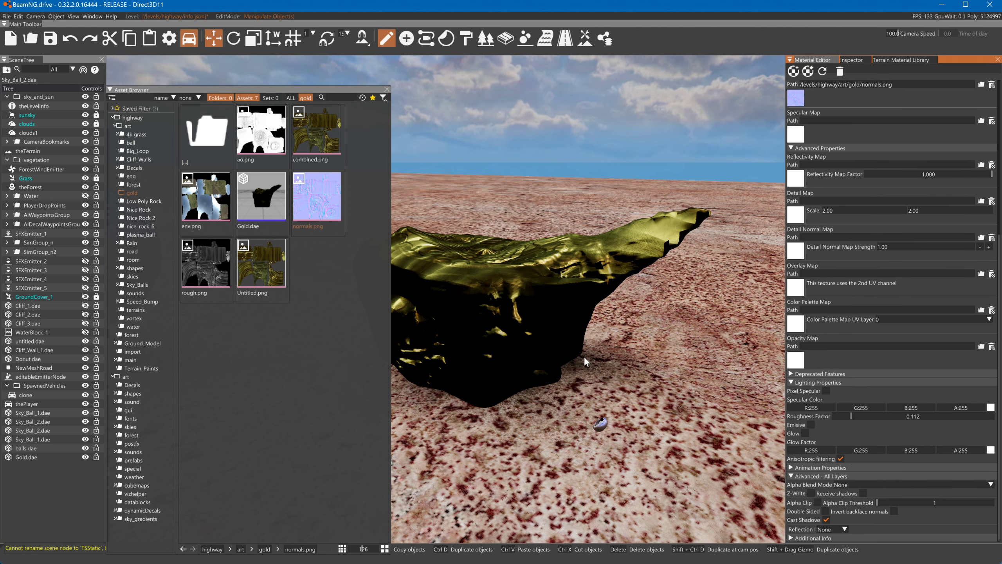
left_click(835, 530)
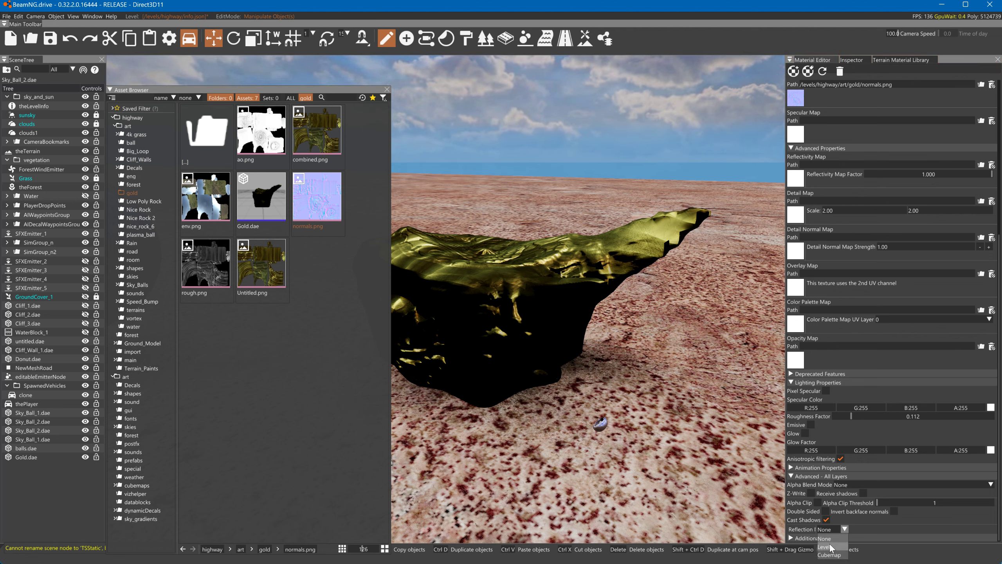
left_click(830, 547)
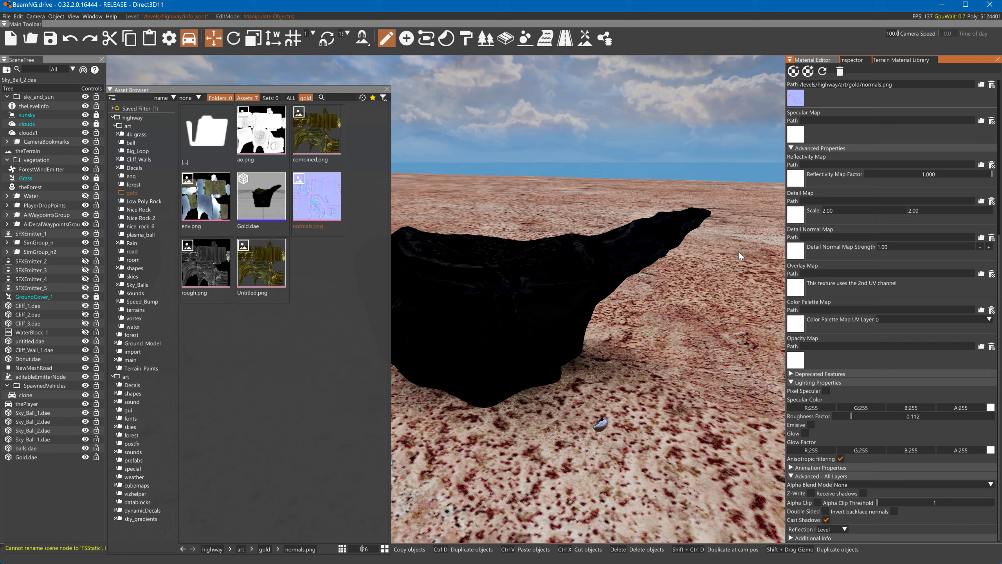
key("w")
scroll(808, 221, "up", 1)
scroll(809, 221, "down", 1)
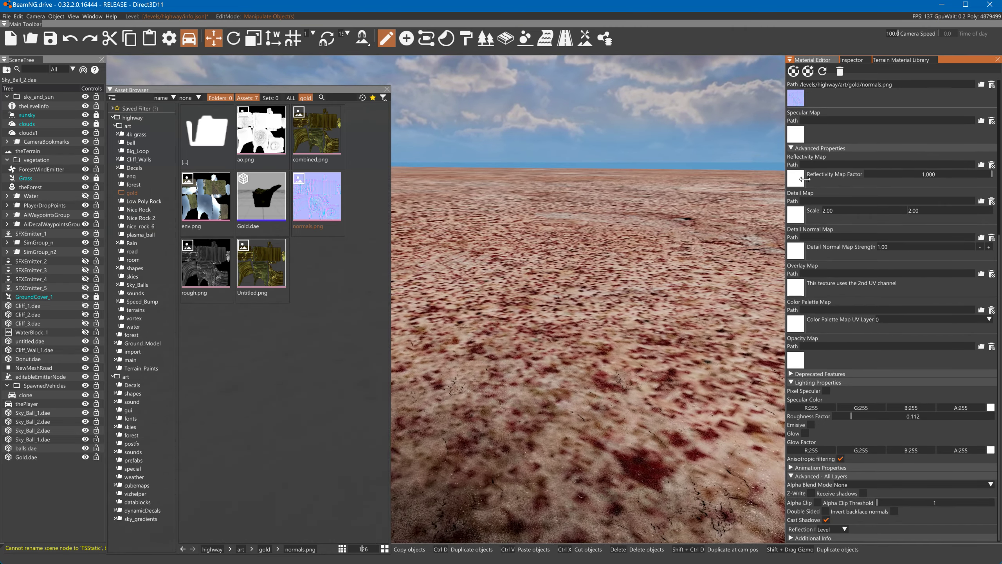
- Look through the gold folder's images for a reflectivity map and inspect the gold model in the level
left_click(798, 178)
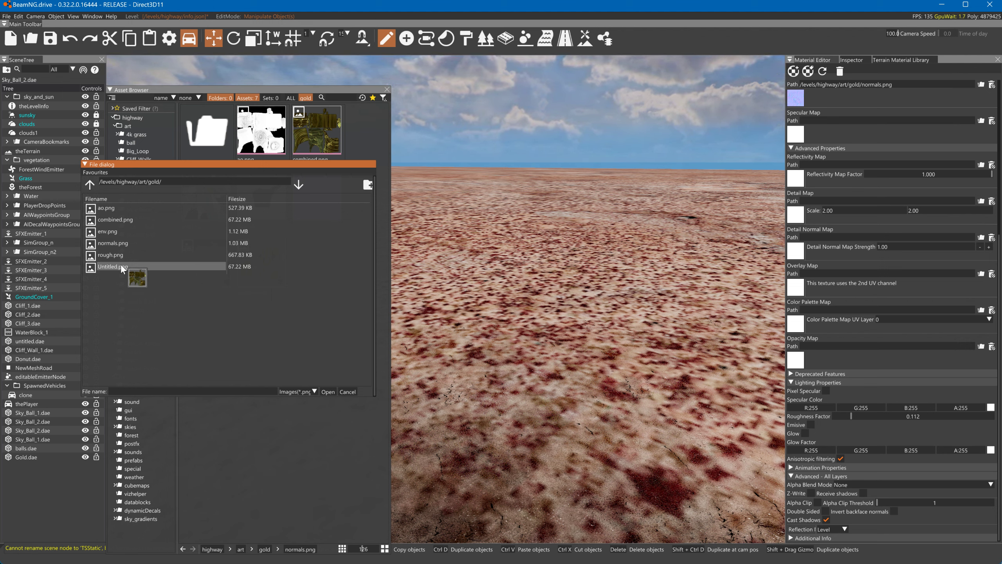
left_click(355, 391)
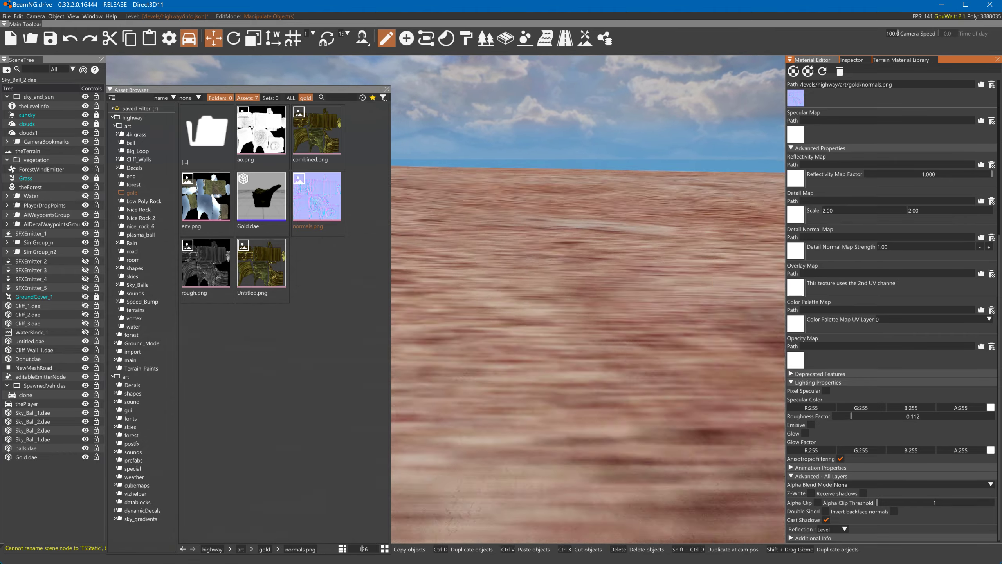
right_click_drag(588, 299, 509, 276)
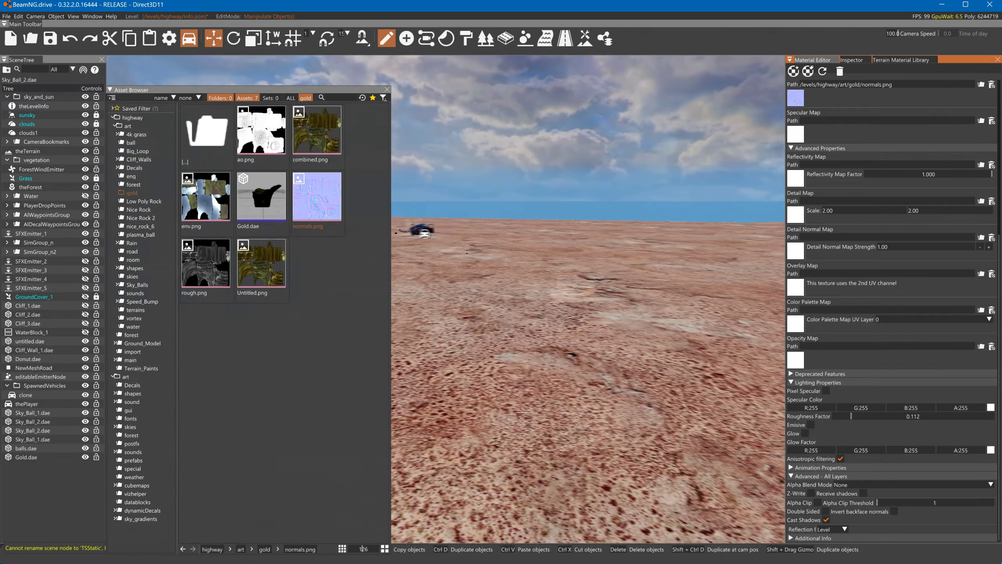
key("w")
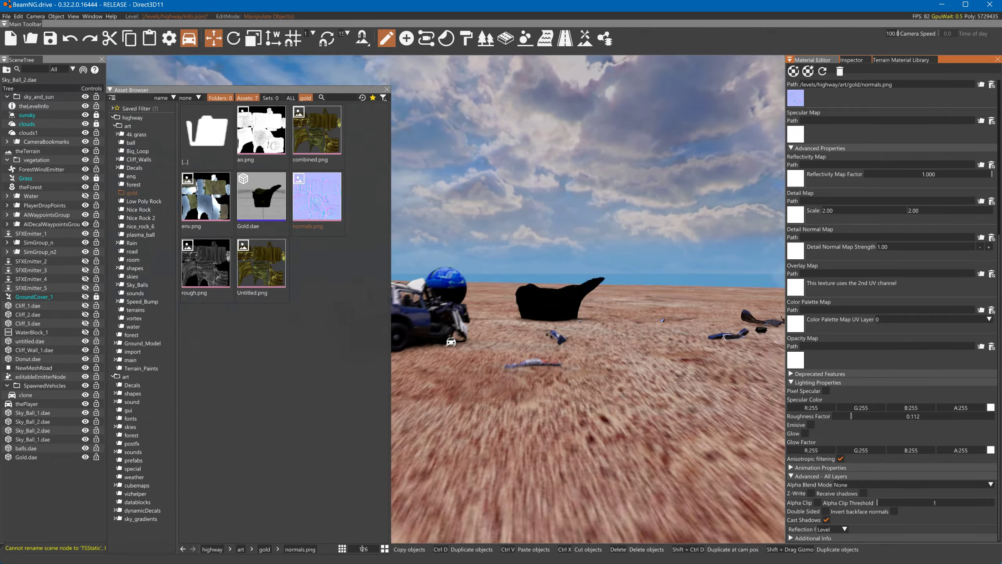
key("w")
mouse_move(588, 300)
right_mouse_down()
mouse_move(509, 300)
mouse_move(646, 300)
mouse_move(596, 300)
right_mouse_up()
key("w")
mouse_move(475, 342)
right_mouse_down()
mouse_move(394, 342)
mouse_move(474, 342)
right_mouse_up()
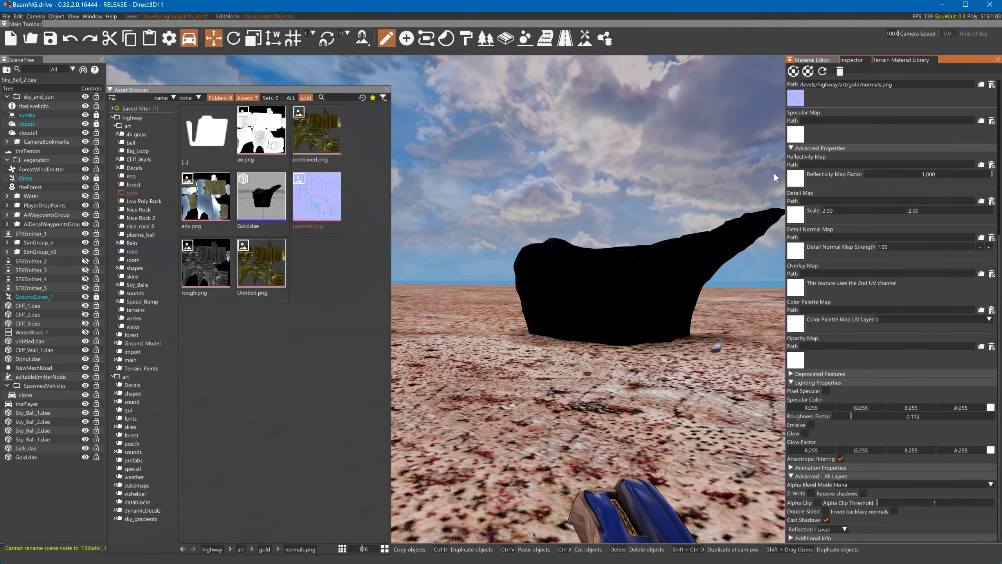
left_click_drag(868, 175, 825, 180)
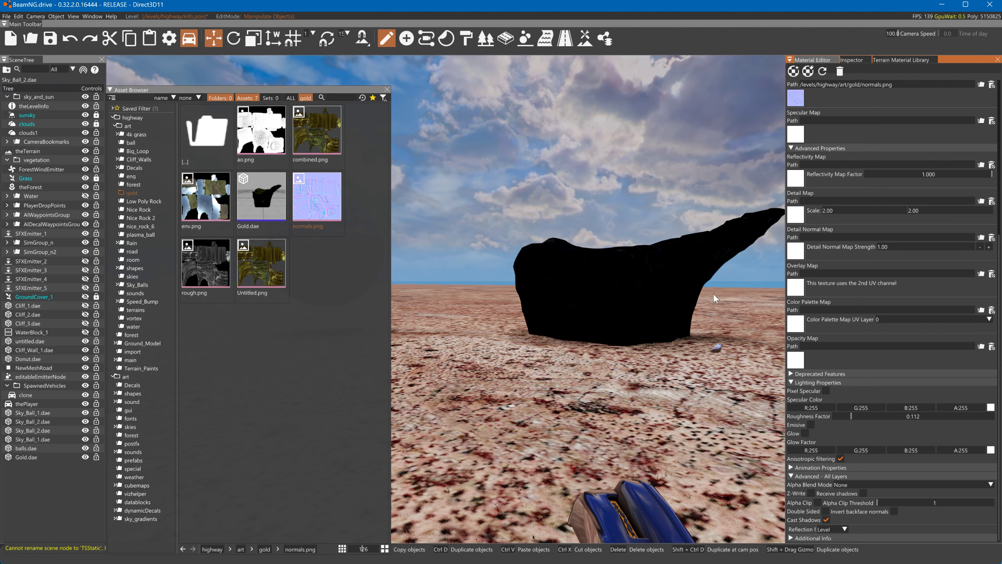
- Assign ao.png as the gold_test reflectivity map and lower the reflectivity map factor to 0.023
left_click(687, 285)
scroll(874, 248, "up", 10)
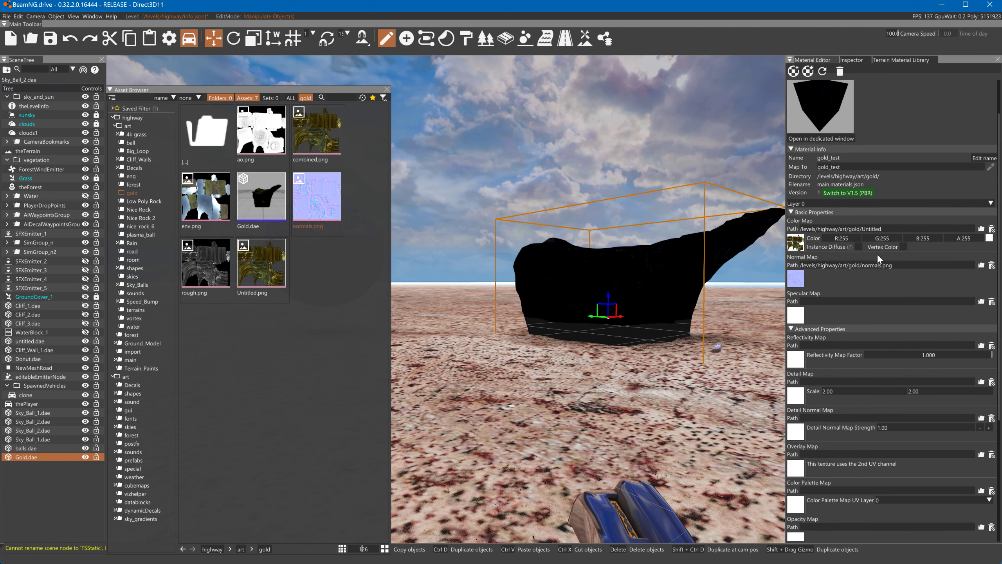
scroll(876, 254, "down", 2)
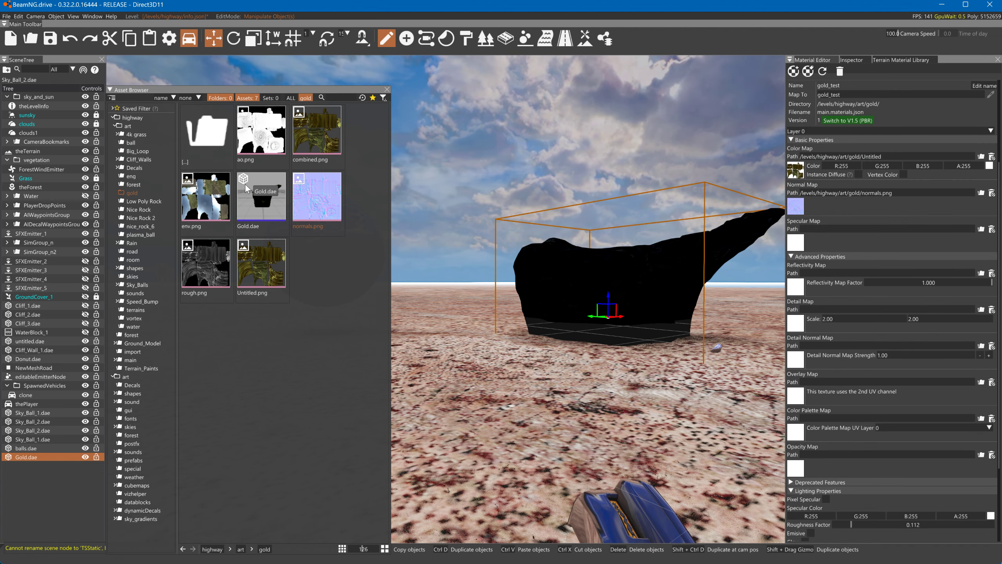
left_click_drag(245, 163, 797, 294)
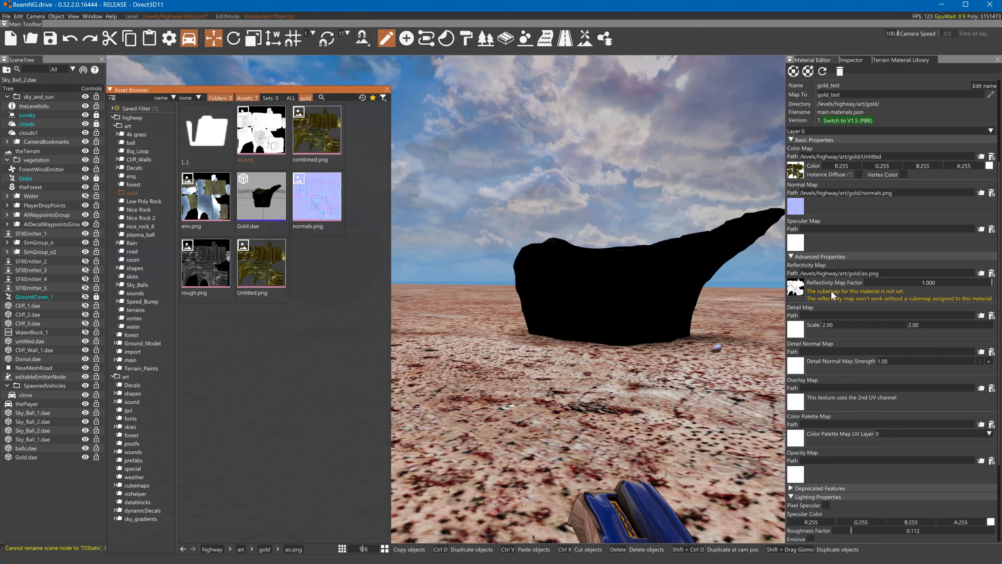
left_click_drag(907, 282, 866, 287)
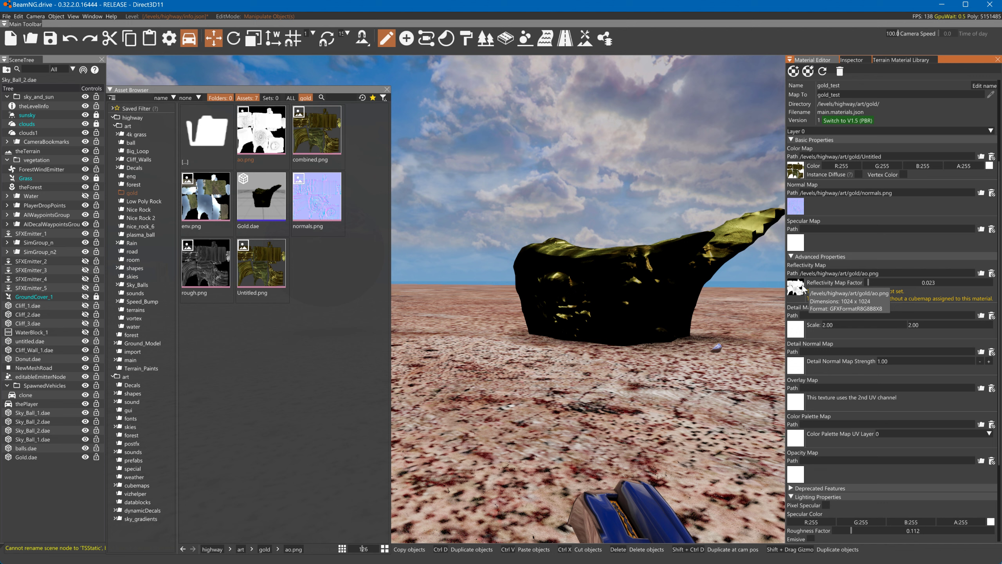
- Assign combined.png as the gold_test reflectivity map and set the reflectivity map factor to 0.000
left_click(795, 287)
left_click(119, 220)
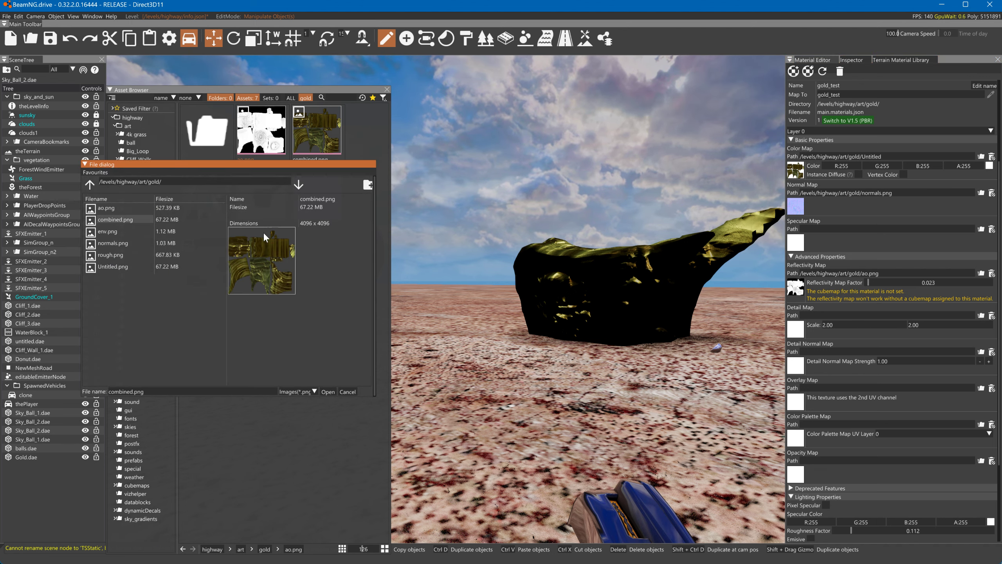
left_click(326, 391)
left_click_drag(868, 282, 765, 285)
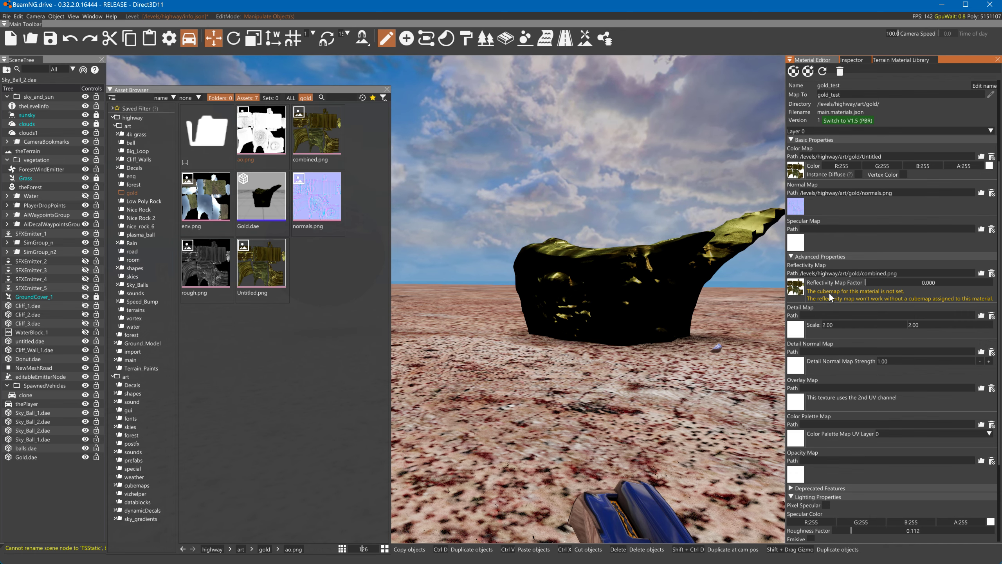
key("s")
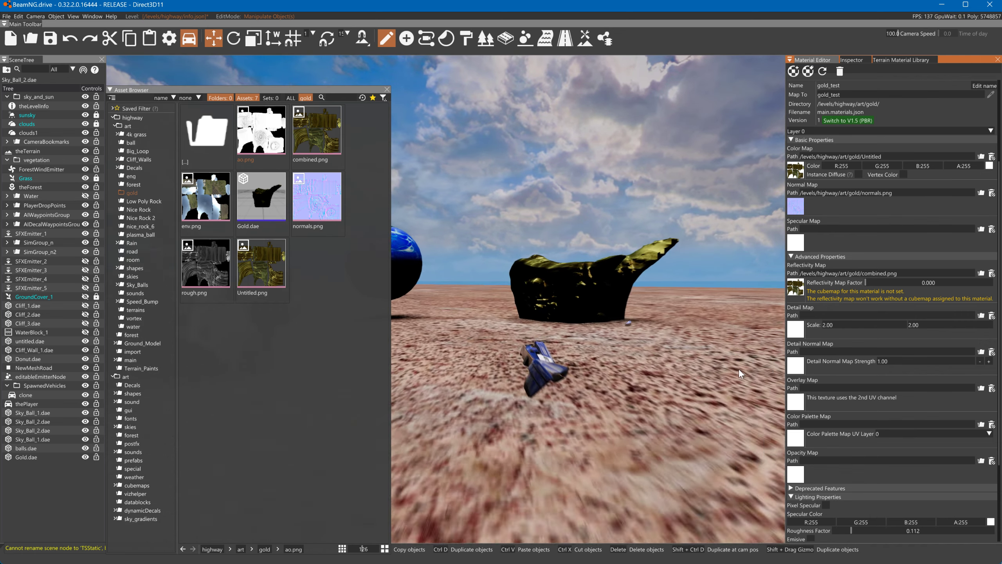
- Switch the gold_test reflection mode to Cubemap and examine the gold model up close
scroll(825, 405, "down", 3)
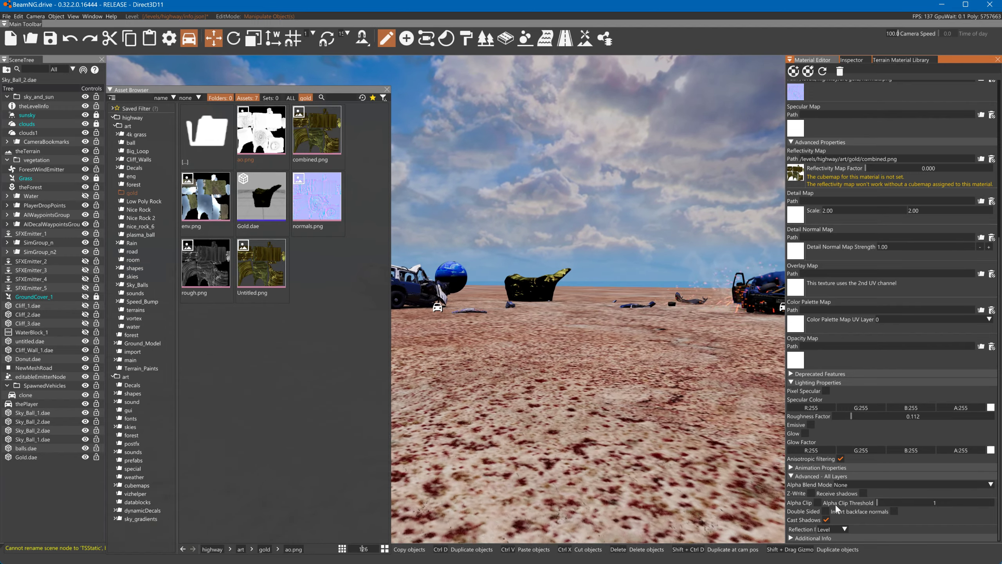
left_click(844, 528)
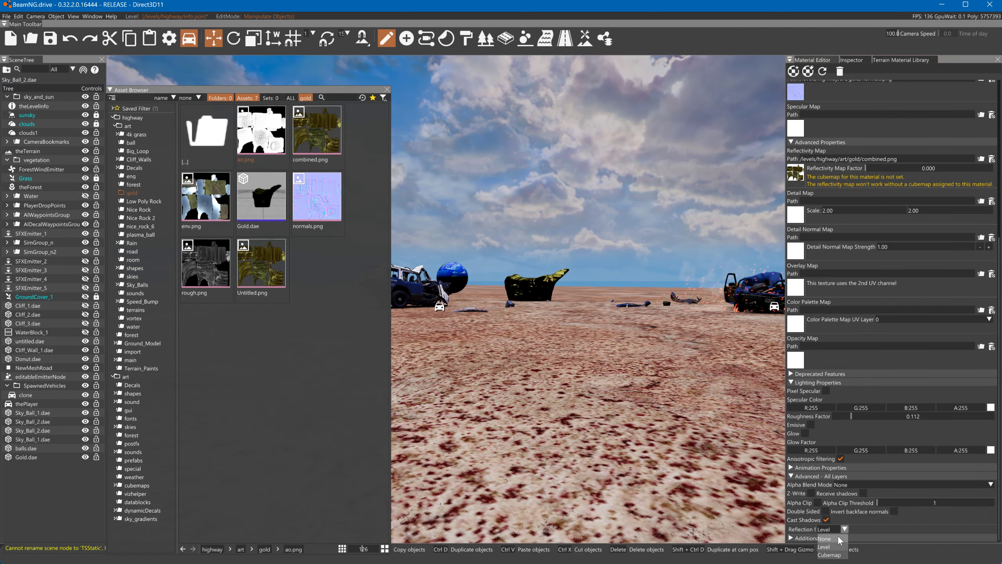
left_click(831, 553)
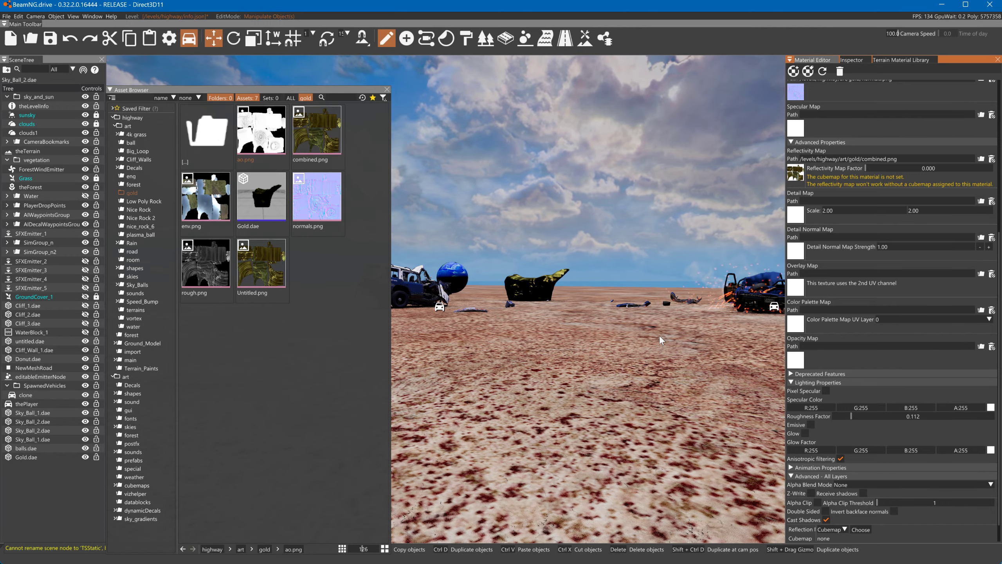
key("w")
right_click_drag(659, 336, 629, 367)
key("s")
scroll(671, 340, "down", 4)
key("w")
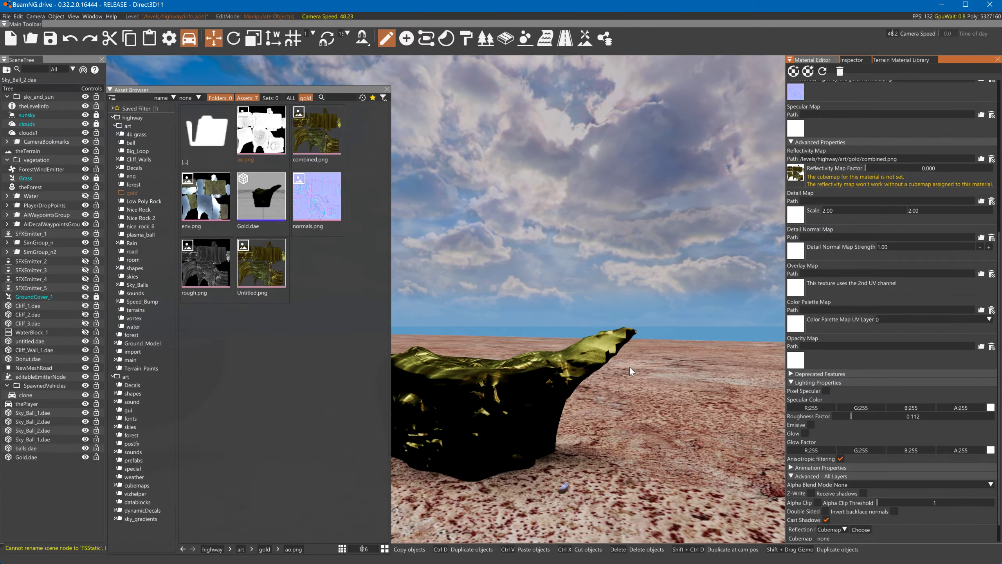
- Preview the available cubemaps and assign global_cubemap_metalblurred to the gold_test material
left_click(860, 530)
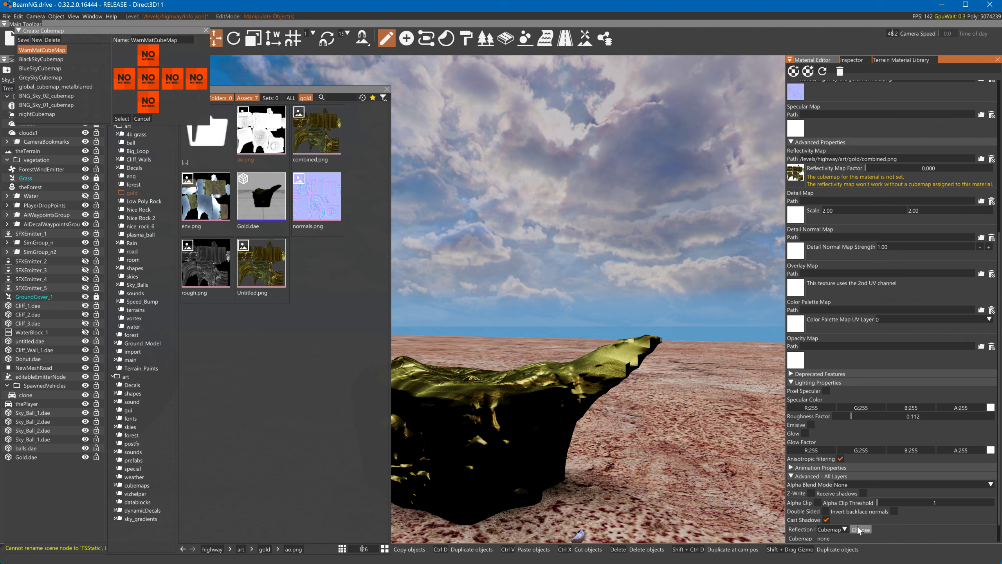
left_click(40, 68)
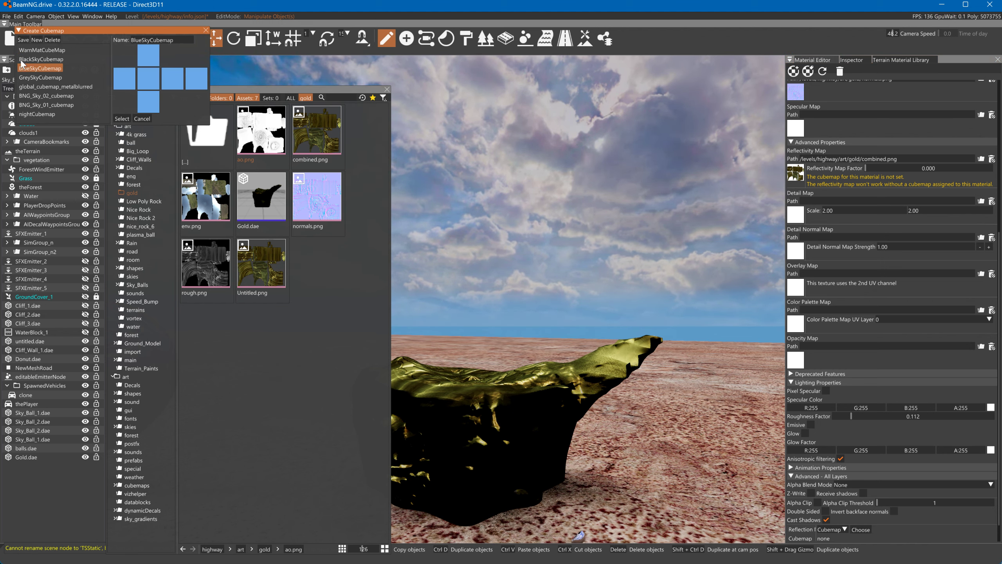
left_click(40, 77)
left_click(55, 86)
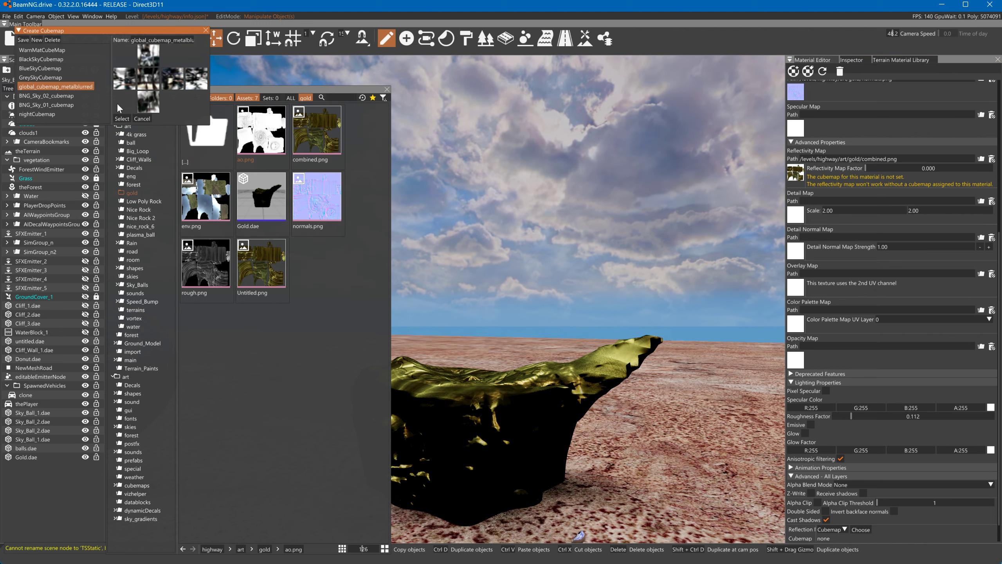
left_click(122, 119)
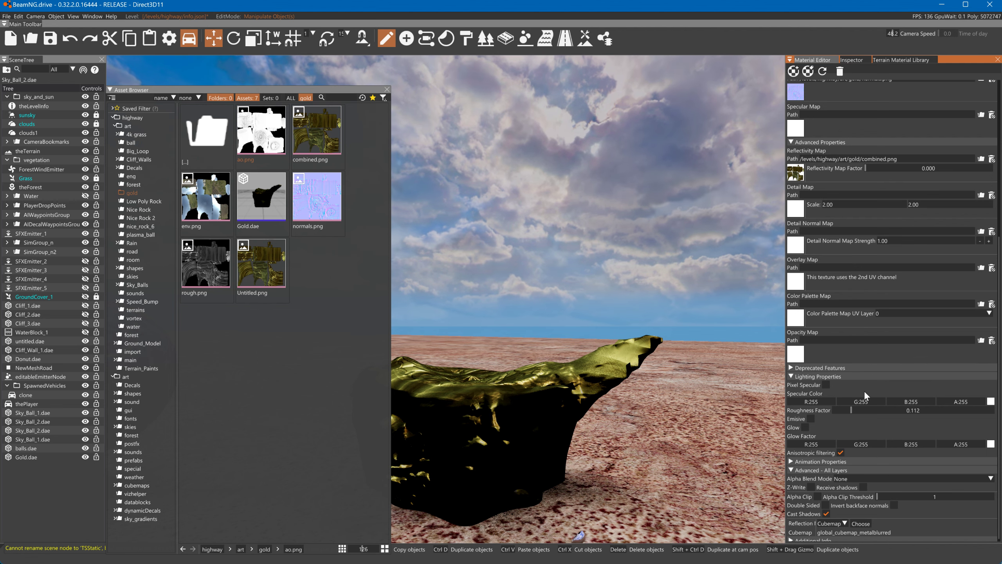
- Return the gold_test reflection mode to Level and keep the reflectivity map factor at 0.000
left_click(844, 523)
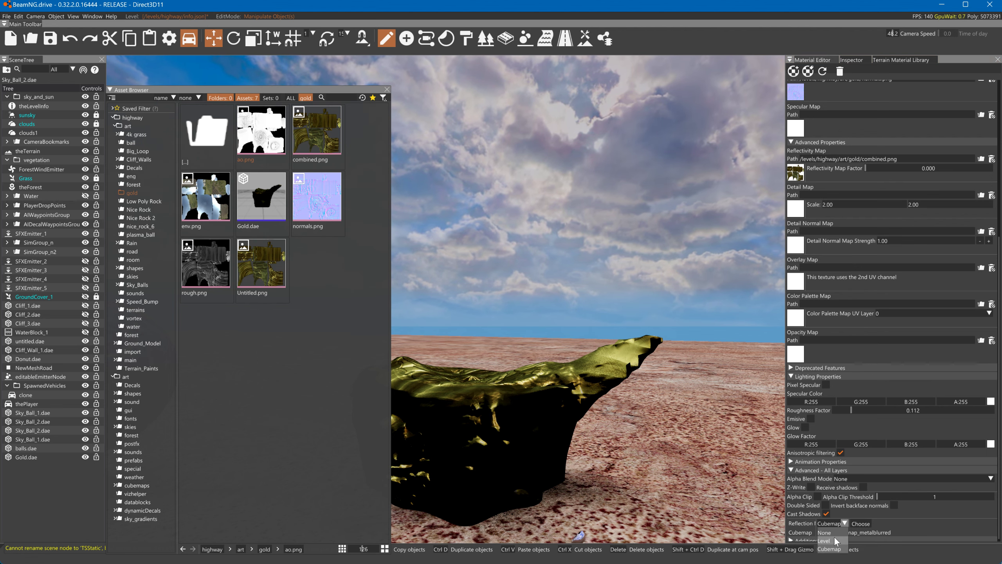
left_click(835, 539)
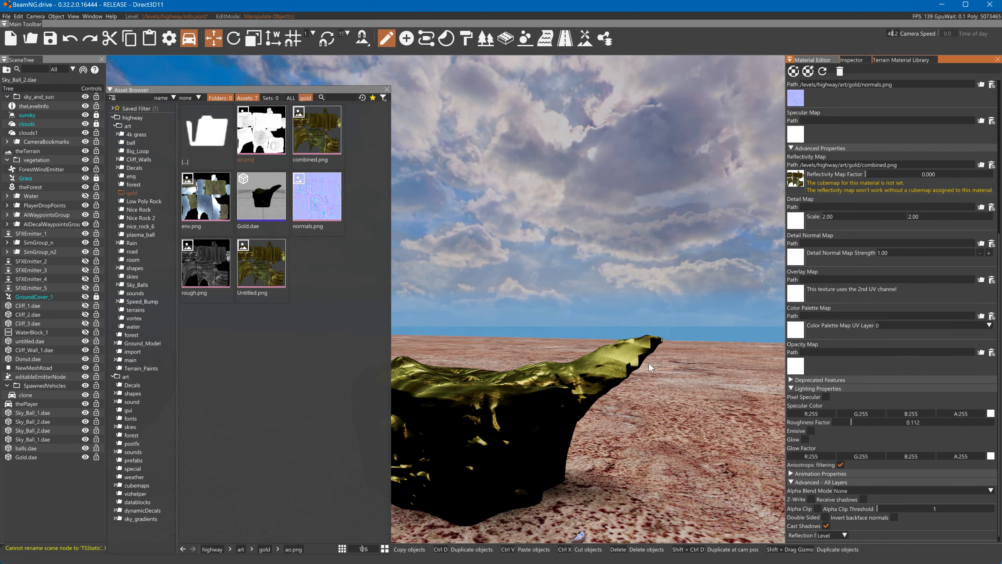
left_click_drag(875, 174, 847, 191)
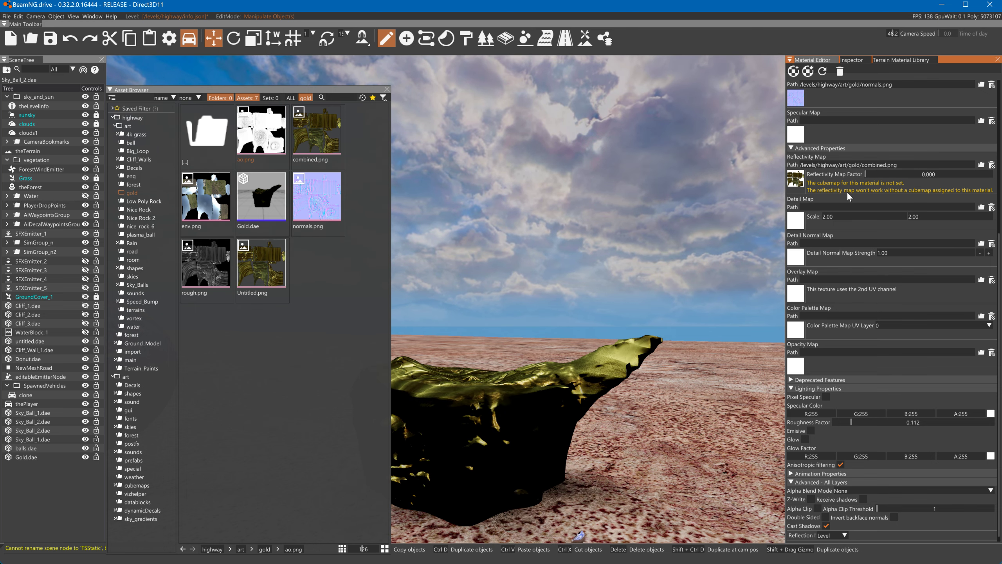
- Switch the gold_test material to version 1.5 (PBR) and assign rough.png as its metallic map with factor 0.800
scroll(838, 218, "up", 5)
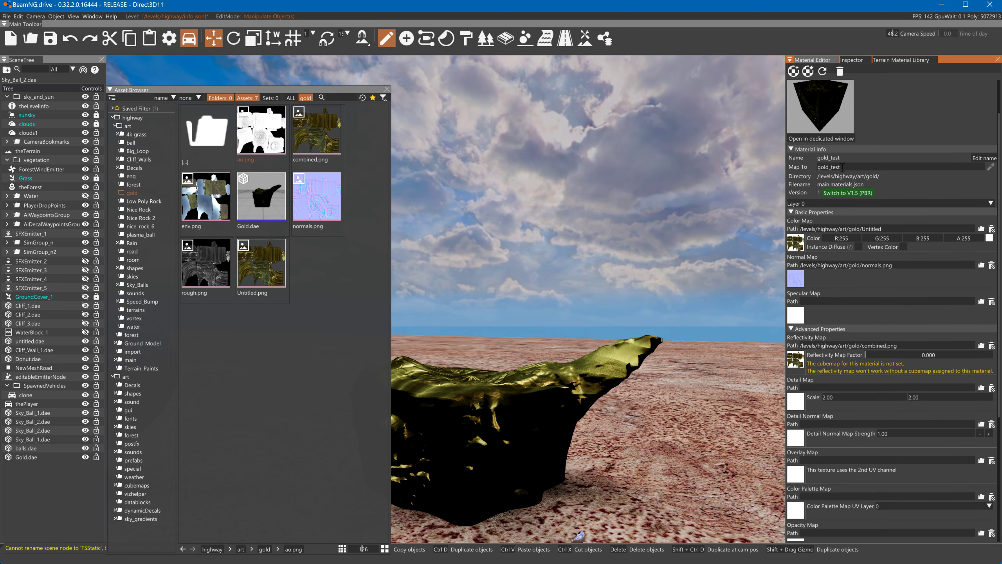
left_click(838, 193)
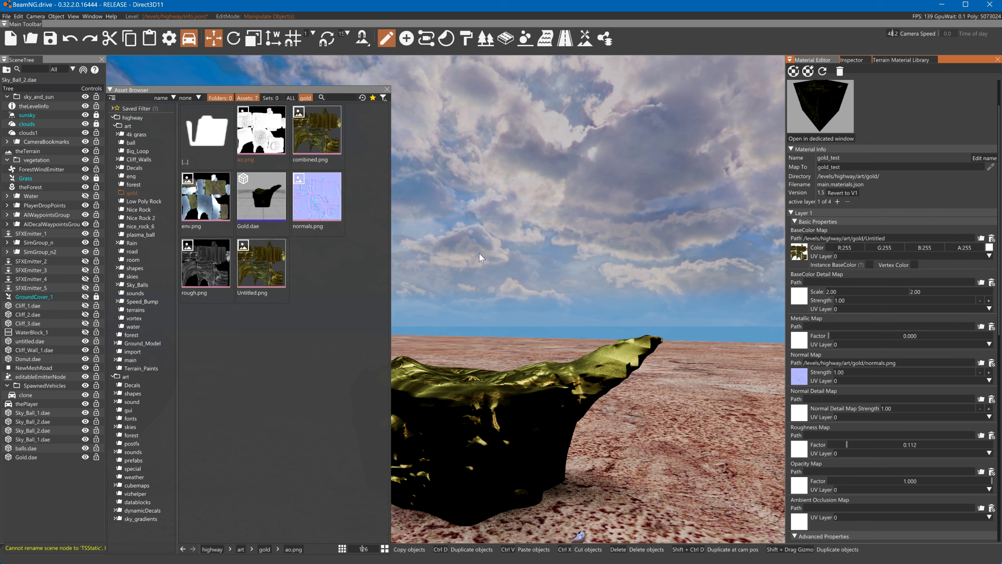
left_click_drag(277, 147, 472, 242)
left_click_drag(287, 154, 298, 166)
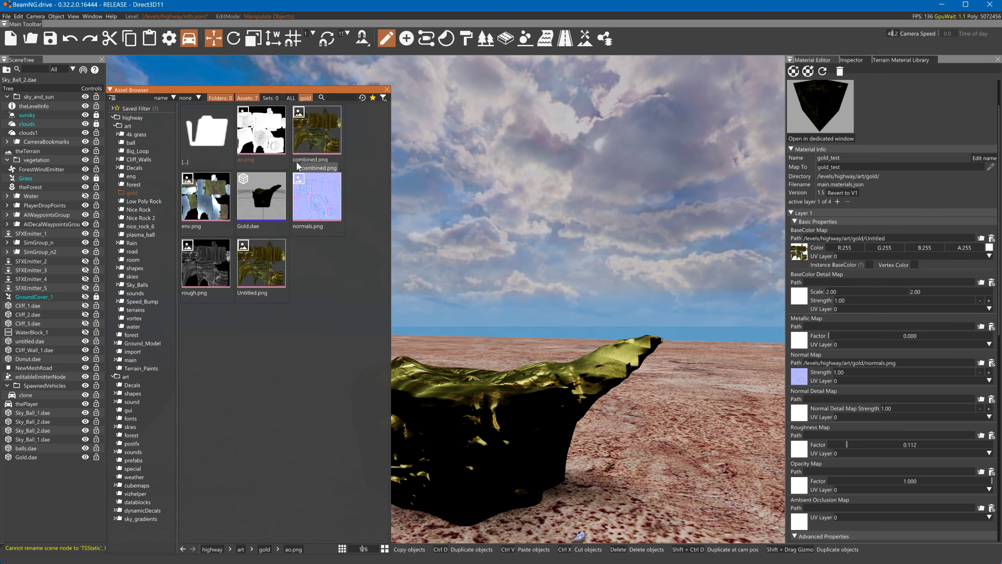
left_click_drag(206, 262, 850, 311)
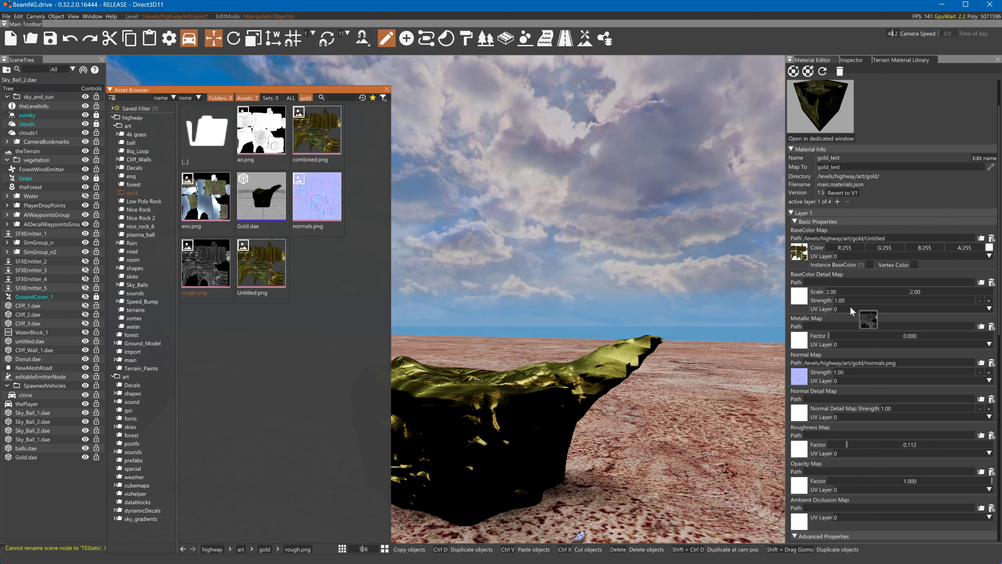
left_click_drag(796, 339, 959, 349)
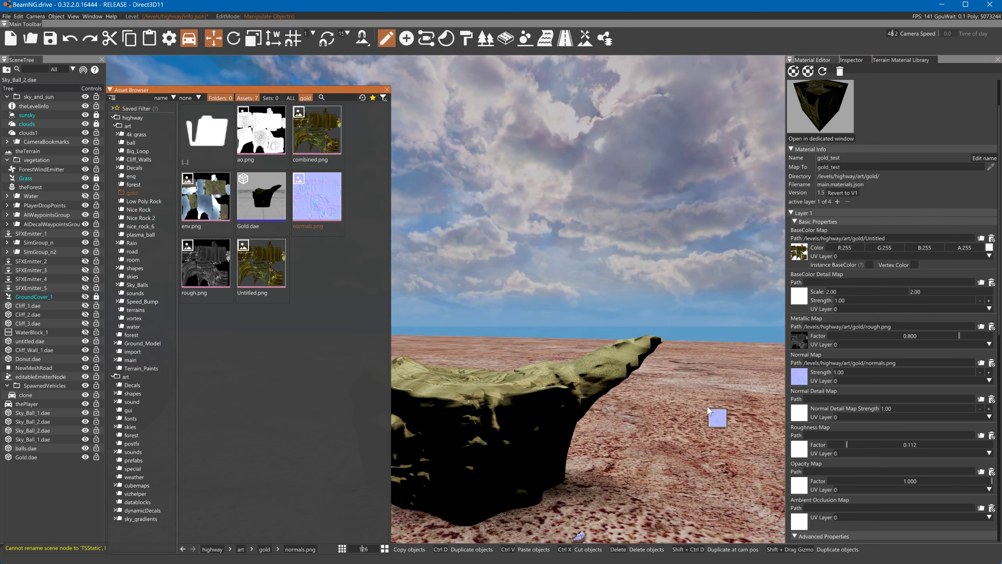
- Assign normals.png as the normal detail map and set both BaseColor detail map scale values to 1
left_click_drag(802, 414, 800, 412)
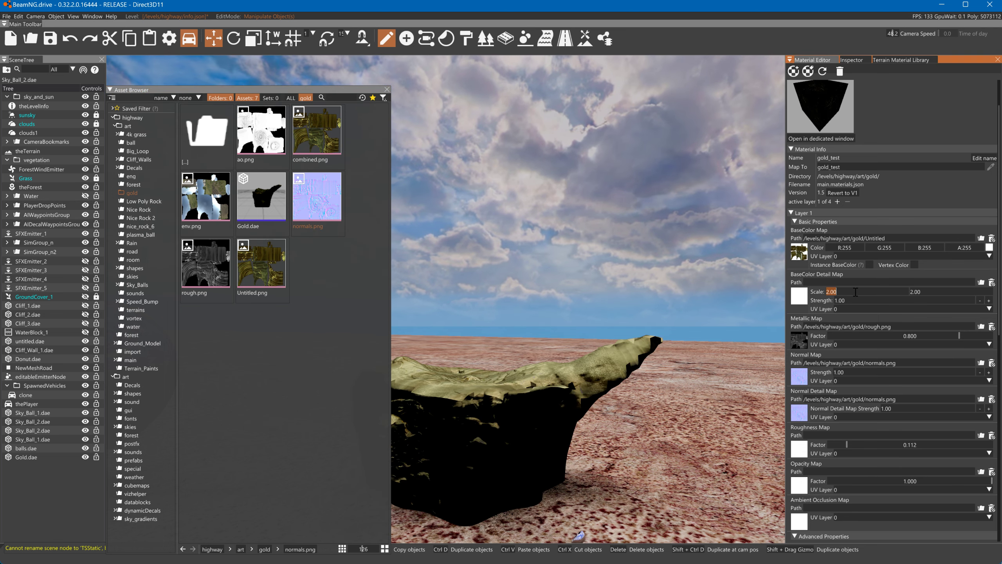
type("1")
scroll(858, 342, "down", 2)
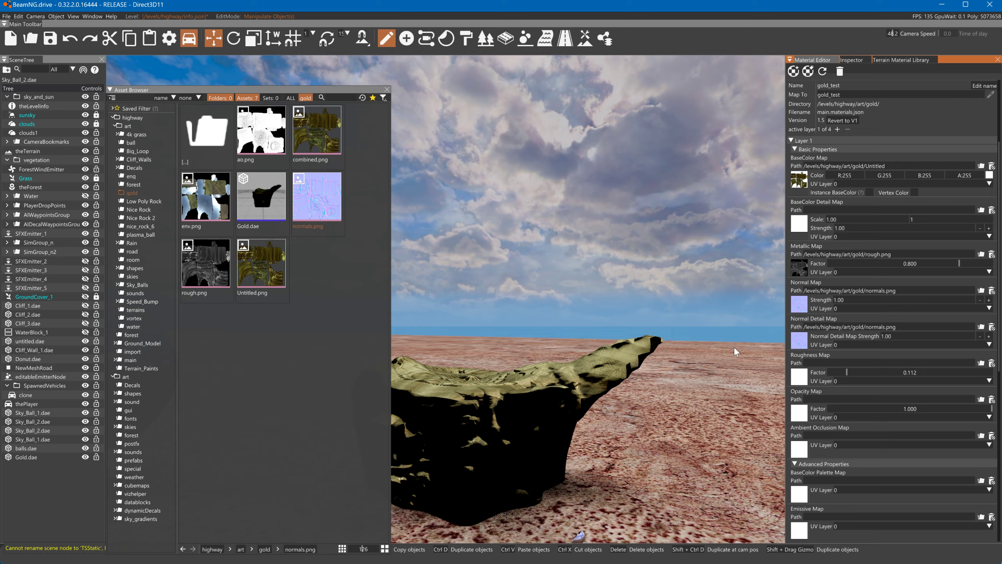
right_click_drag(505, 513, 400, 523)
type("fd")
type("dCd")
right_click_drag(683, 337, 663, 317)
type("CdDCCSXD")
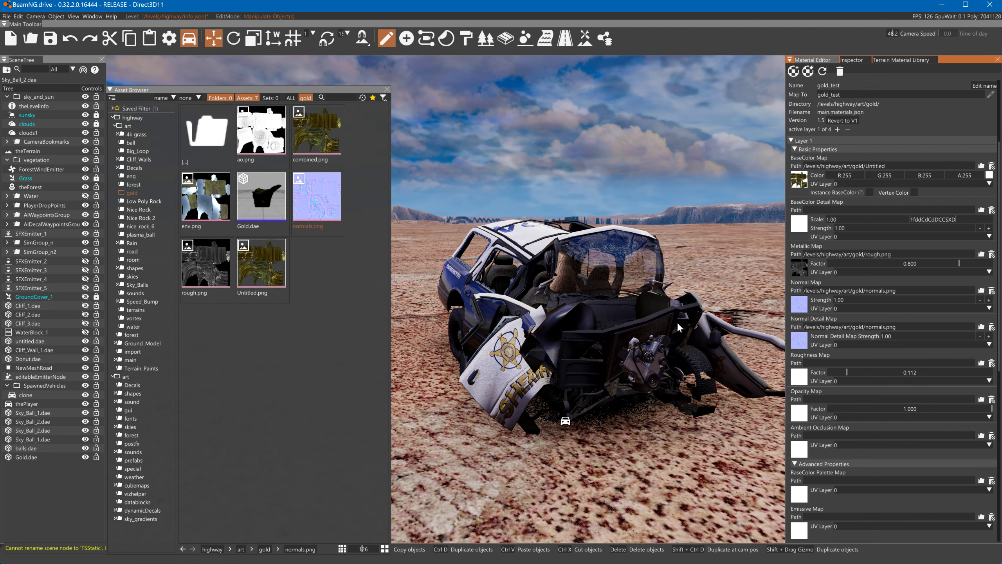
key("ctrl+BackSpace")
type("CS")
right_click_drag(667, 328, 473, 204)
- Close the Asset Browser and load the gold object's gold_test material for editing
left_click(387, 90)
key("w")
right_click_drag(390, 97, 505, 280)
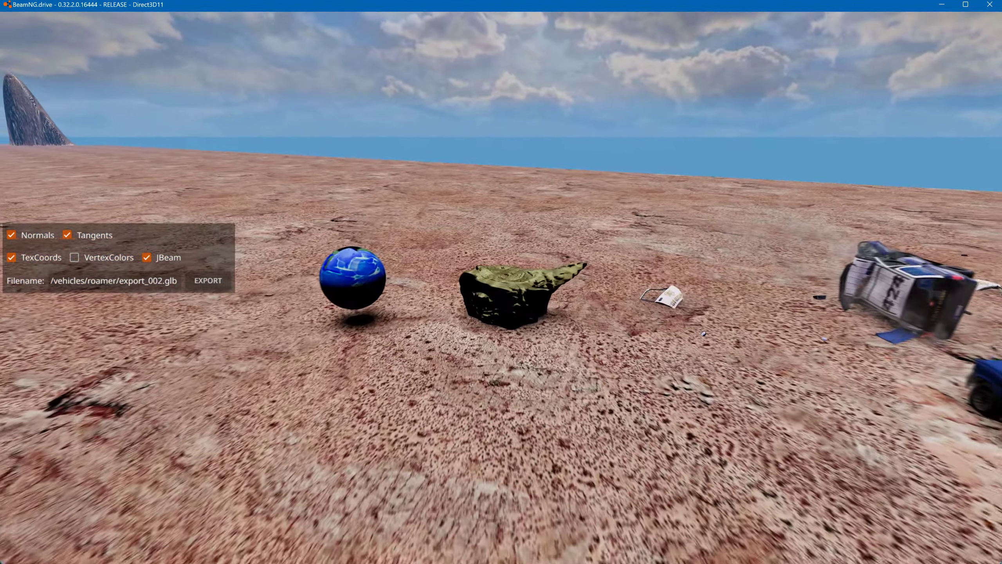
key("w")
key("a")
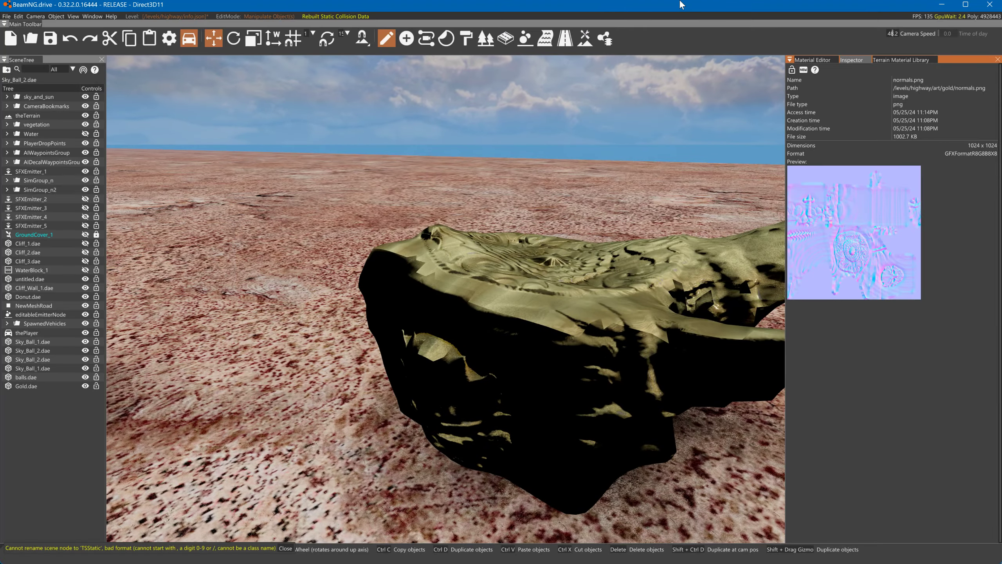
left_click(802, 60)
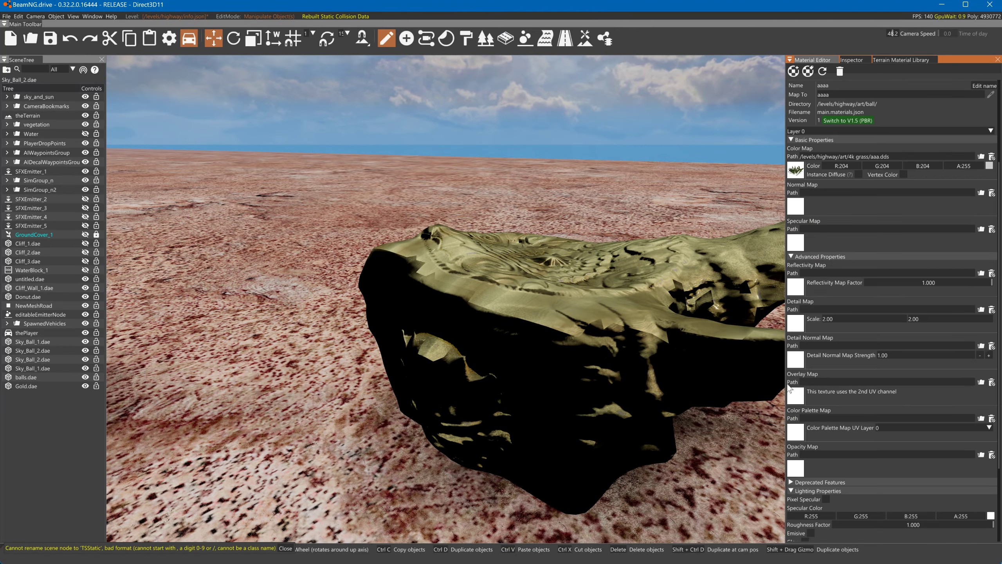
left_click(682, 286)
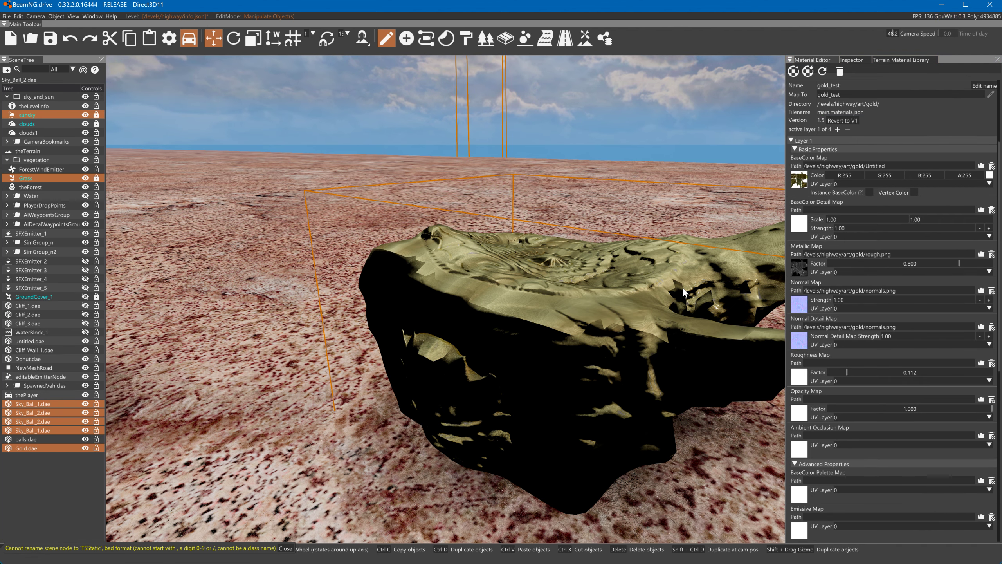
- Assign ao.png as the ambient occlusion map of the gold_test material
left_click(801, 456)
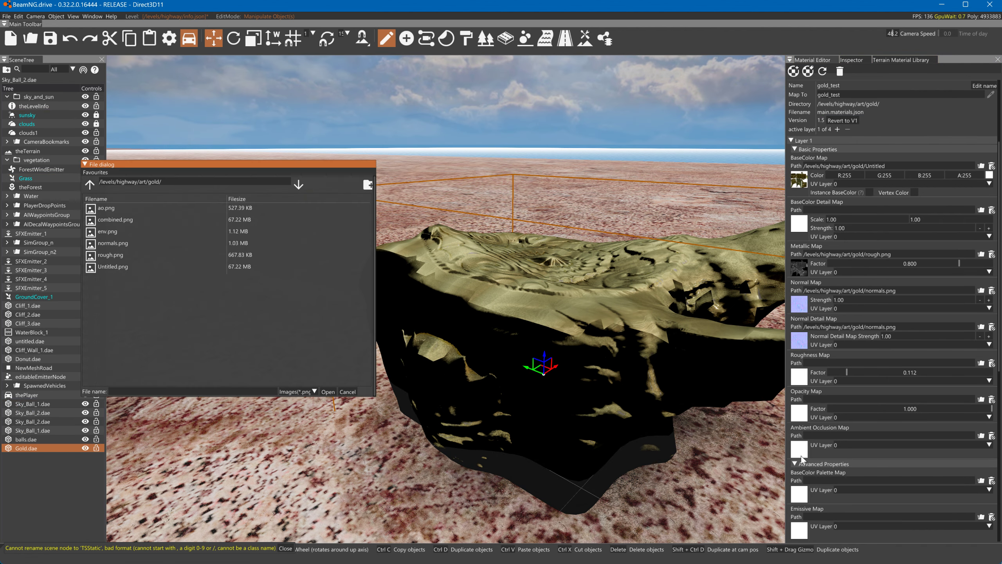
left_click(107, 206)
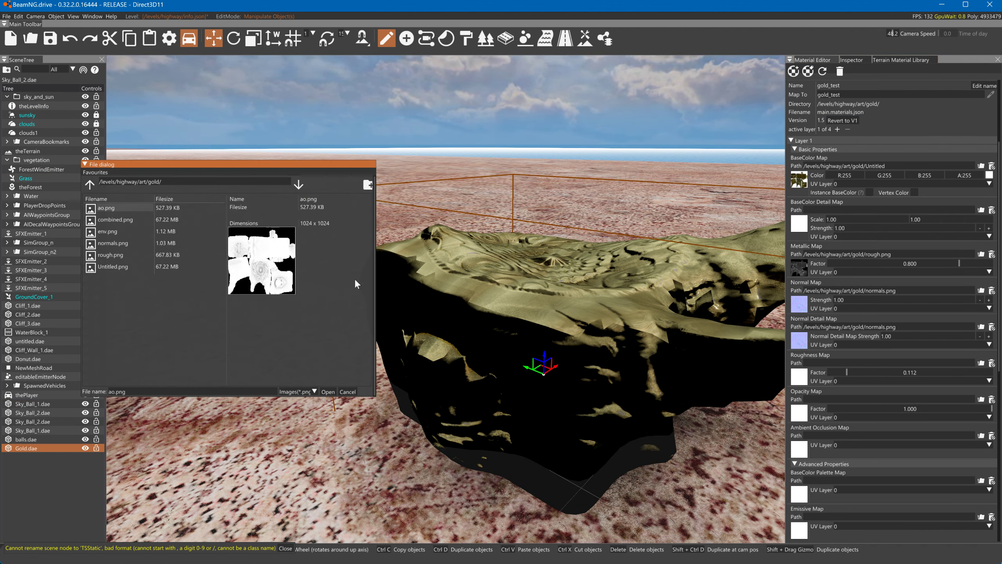
left_click(332, 390)
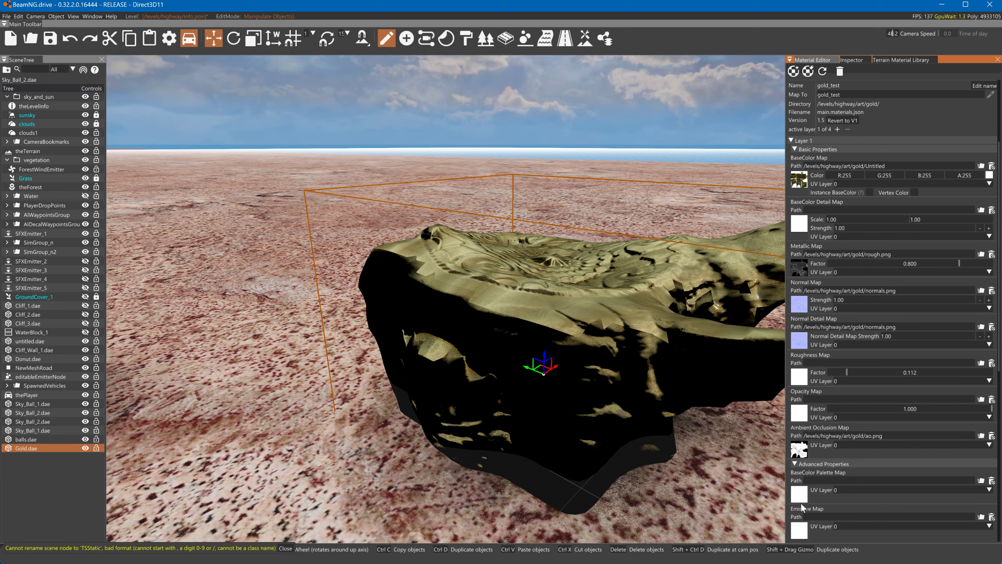
- Assign rough.png as the gold_test roughness map and set its factor to 0.804
left_click(801, 372)
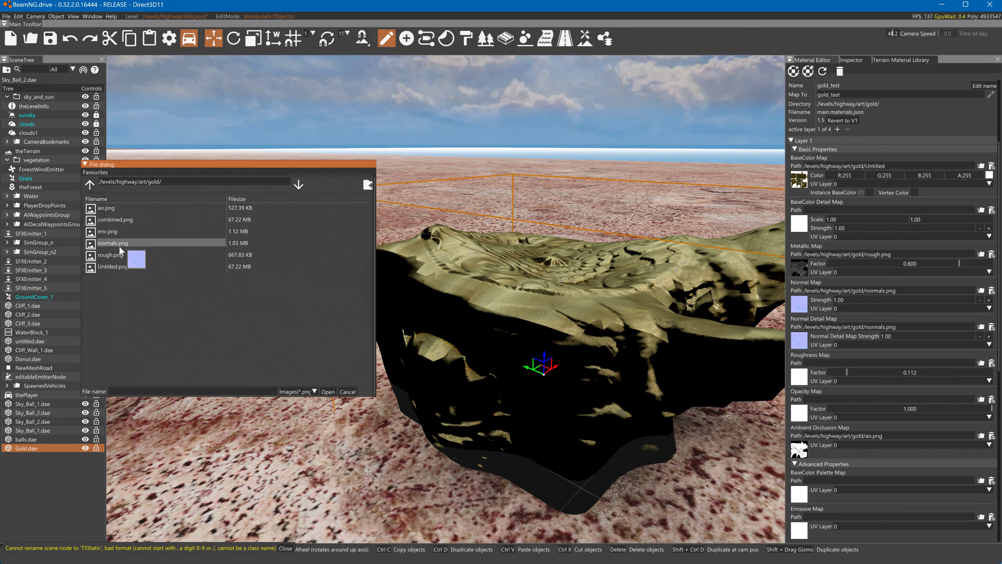
left_click(112, 254)
left_click(325, 392)
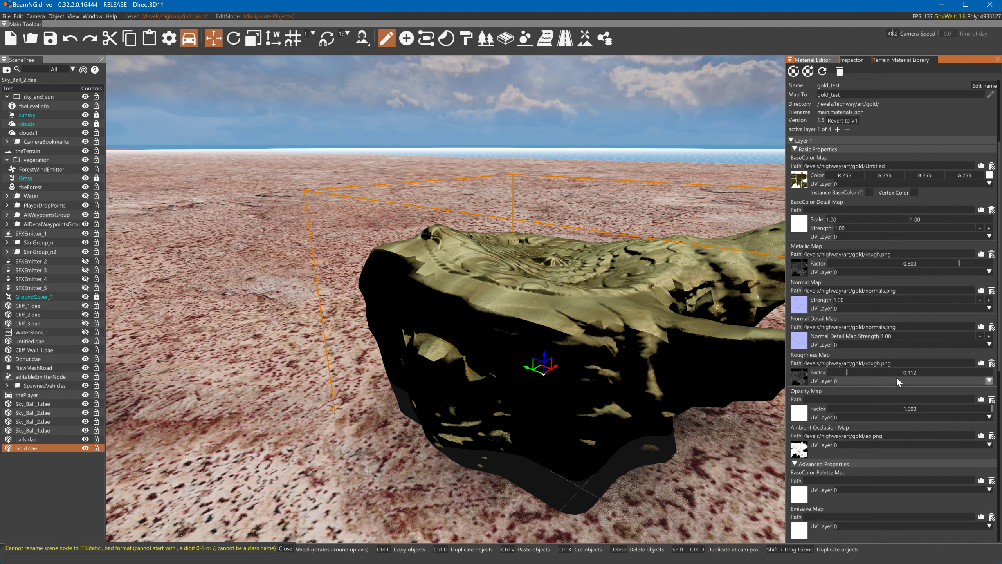
left_click_drag(844, 372, 962, 377)
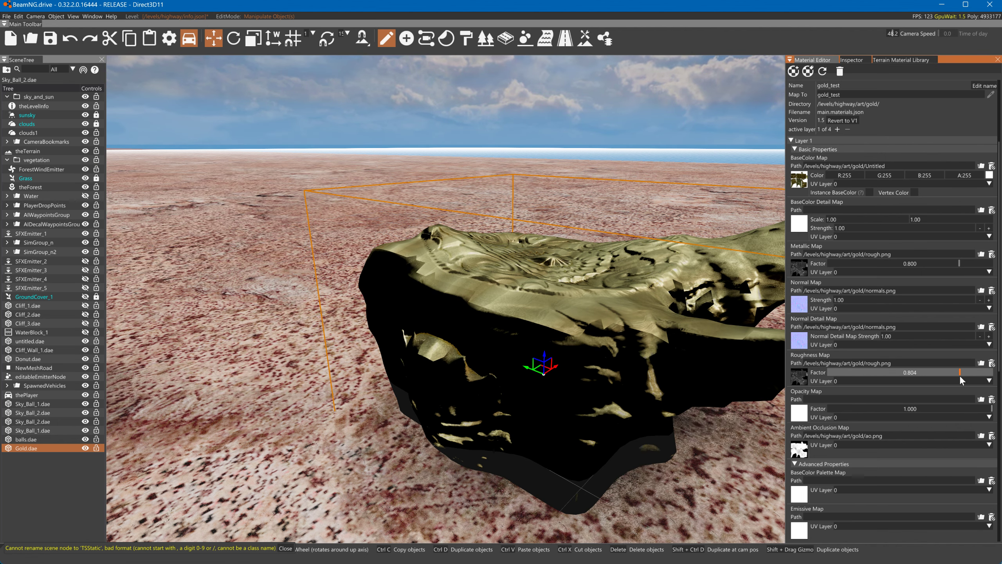
- Replace the gold_test metallic map with ao.png and set its factor to 0.572
left_click(791, 270)
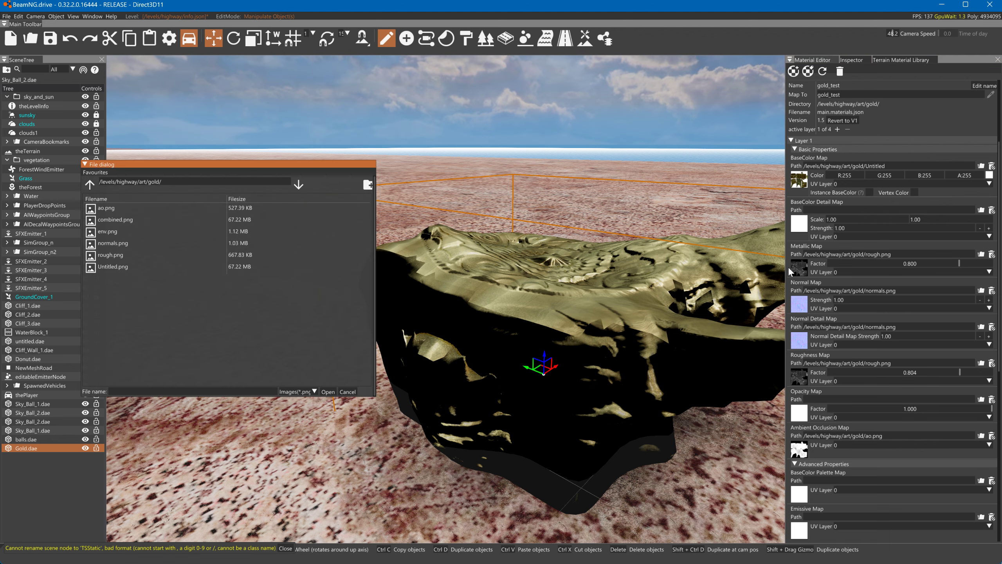
left_click(106, 208)
left_click(324, 391)
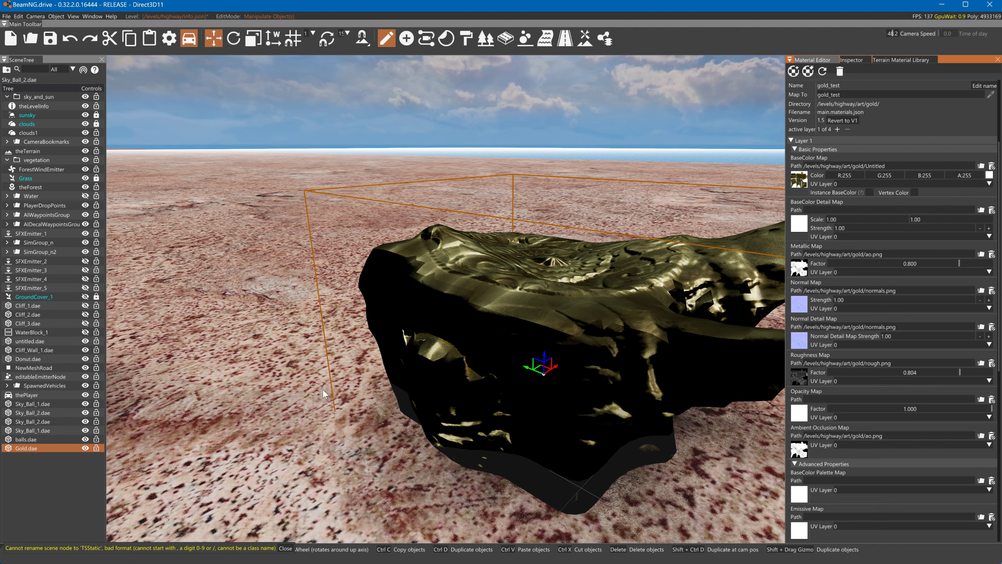
mouse_move(846, 263)
left_mouse_down()
mouse_move(947, 264)
mouse_move(922, 272)
left_mouse_up()
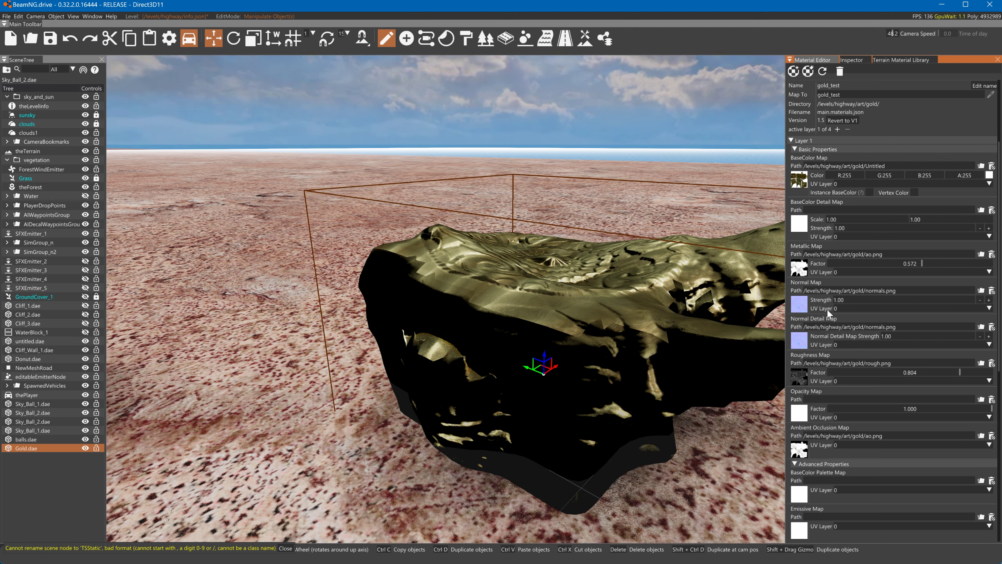
- Try different normal strengths on gold_test, settling on 0.2 for both the normal map and the normal detail map
type("5")
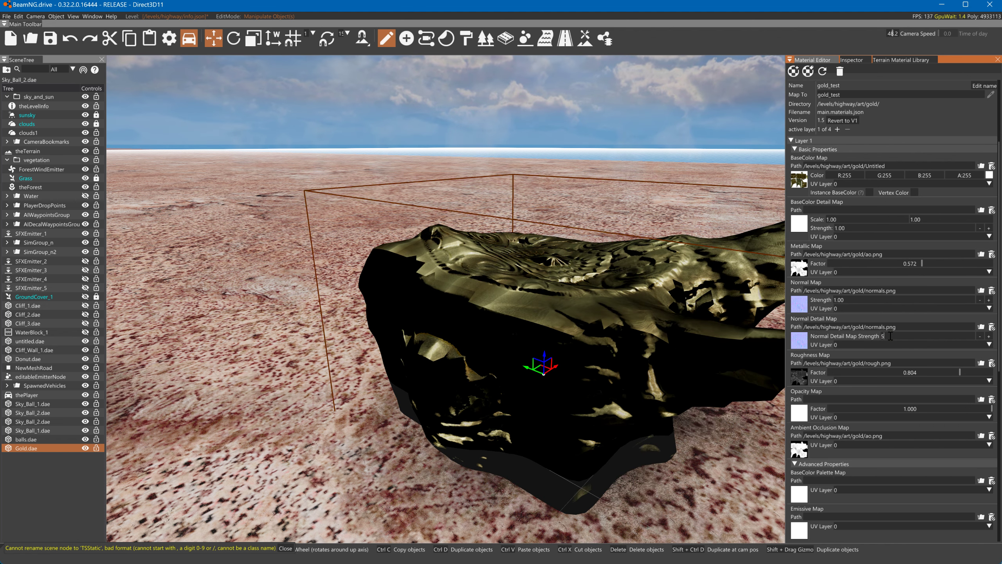
key("Return")
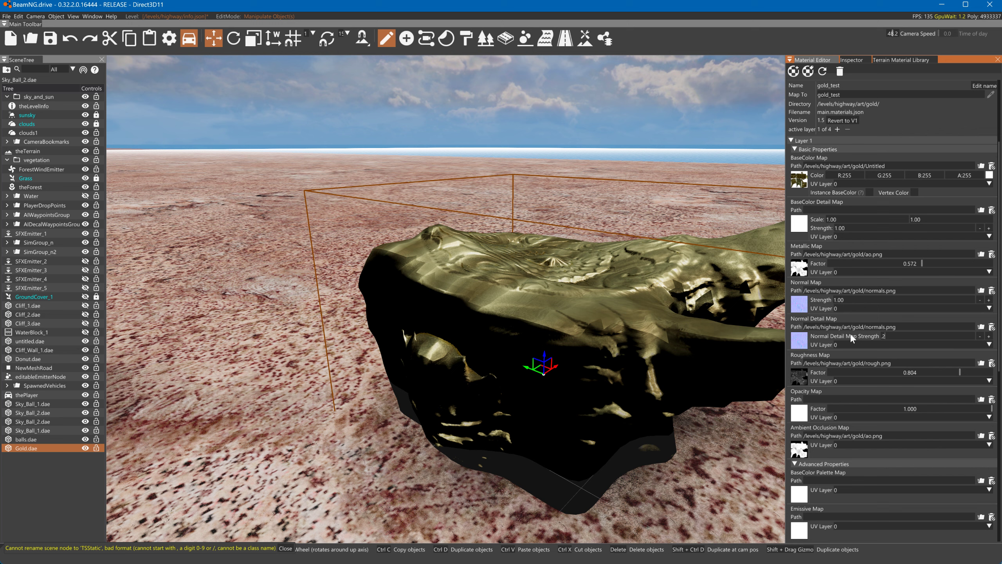
left_click(857, 300)
type(".2")
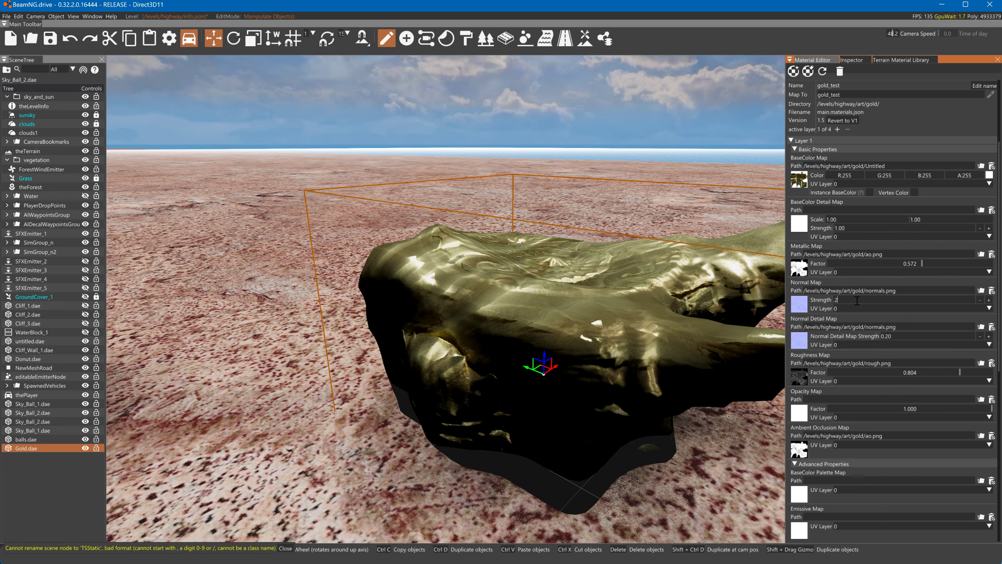
left_click(896, 335)
type("2")
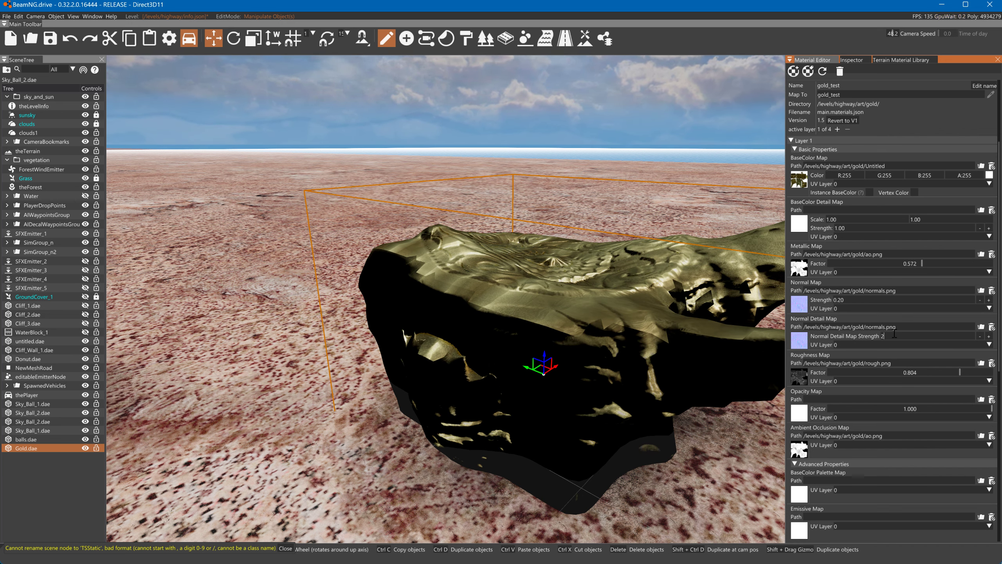
left_click_drag(892, 336, 857, 334)
type(".2")
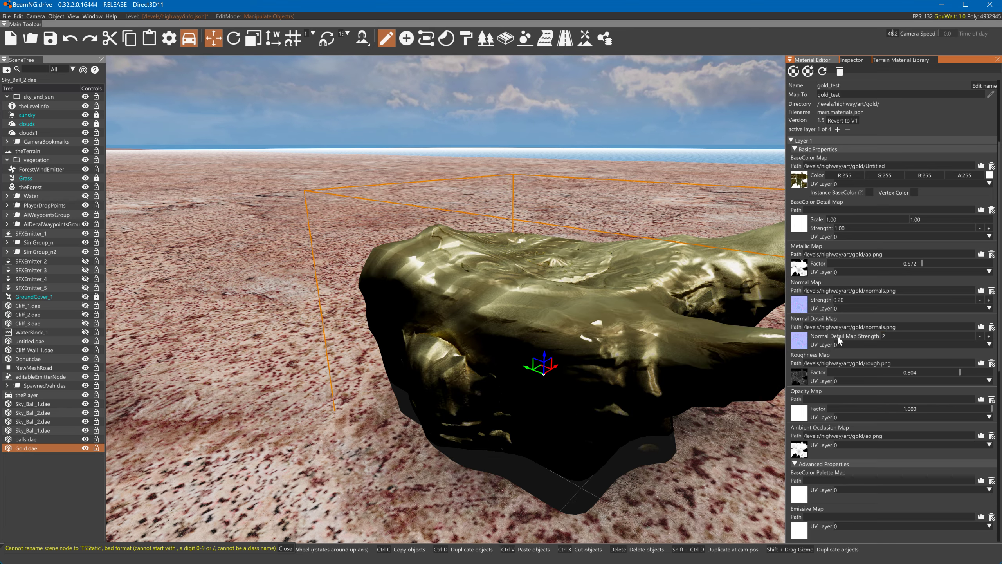
- Inspect the gold surface up close and set the normal detail map strength to 0.1
right_click_drag(553, 315, 776, 378)
right_click_drag(446, 299, 424, 309)
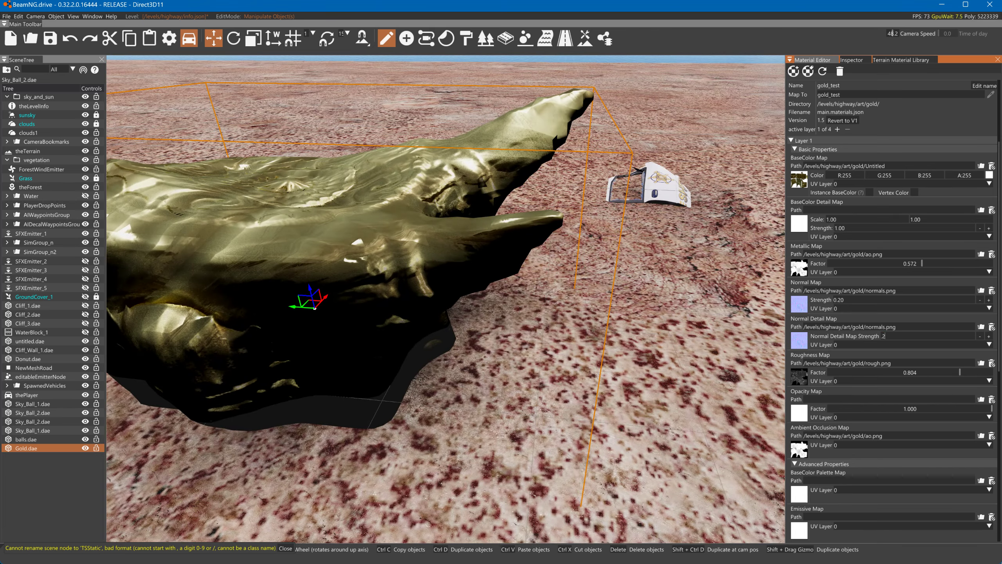
right_click_drag(438, 274, 438, 274)
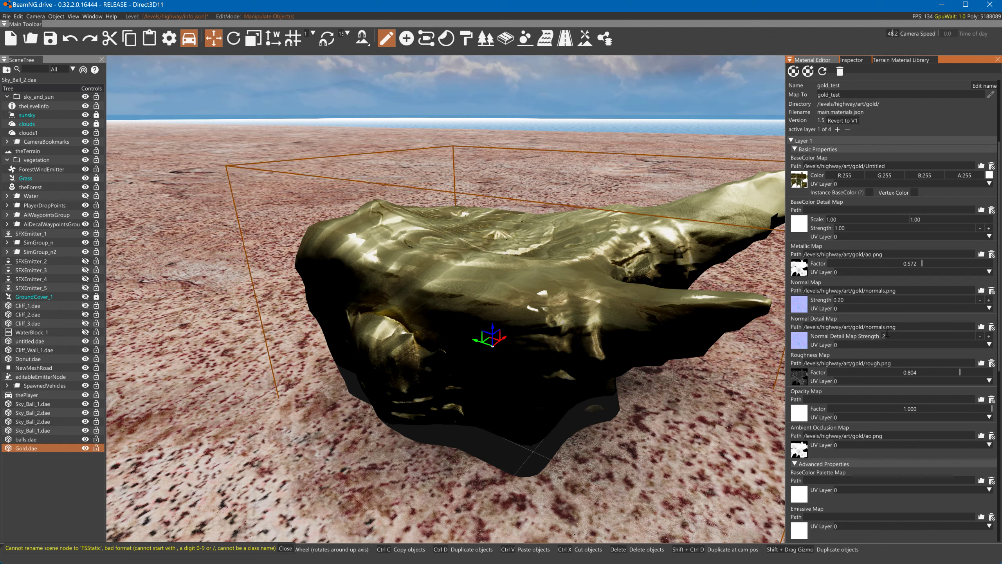
type(".1")
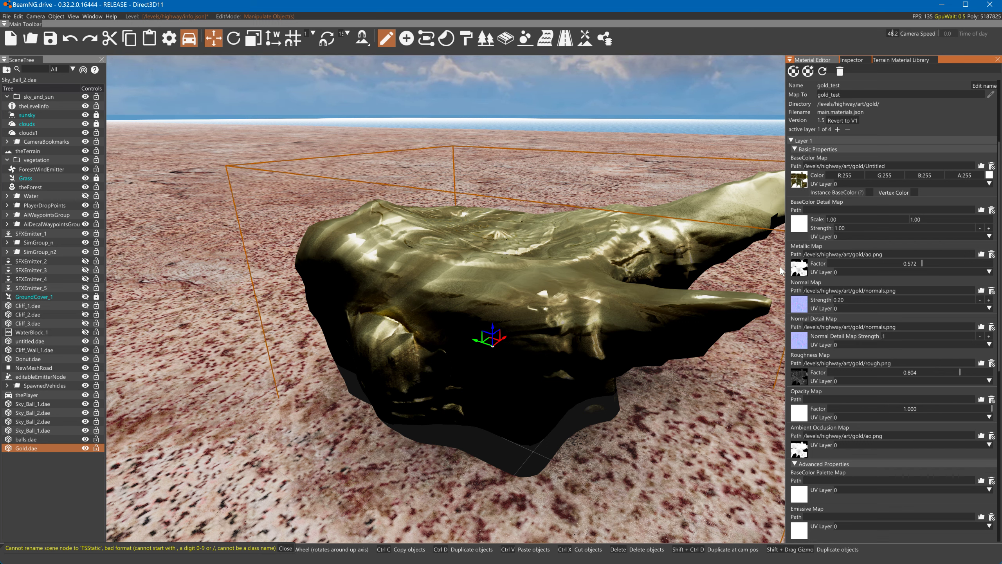
left_click(811, 336)
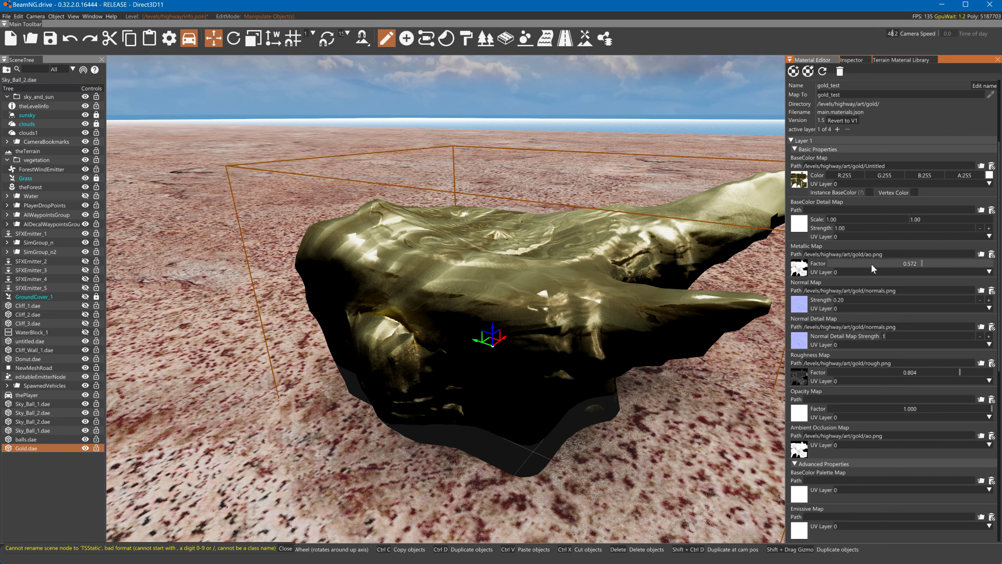
- Set the gold_test clear coat factor to 1.000 and its factor roughness to 0.000
scroll(879, 276, "down", 10)
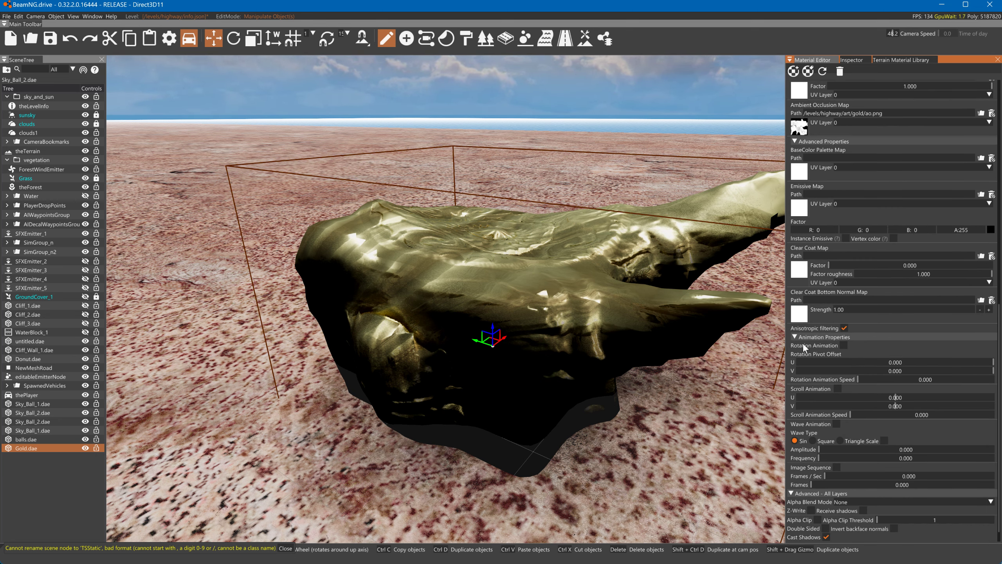
left_click_drag(829, 267, 774, 270)
- Rotate the gold object so its ornamented top face tips toward the camera, and deselect it
right_click_drag(657, 262, 604, 327)
key("w")
key("s")
key("a")
key("2")
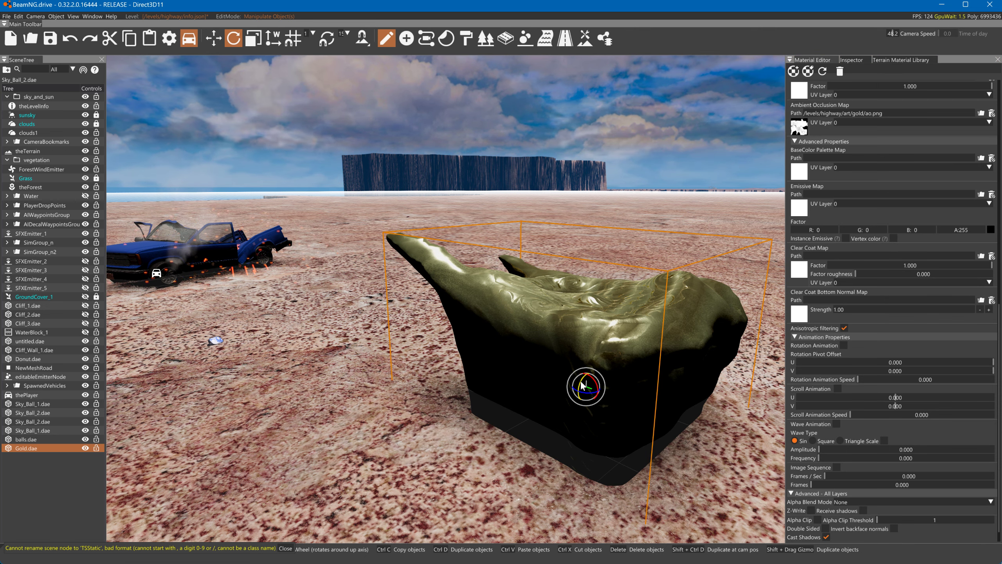
left_click_drag(585, 390, 579, 399)
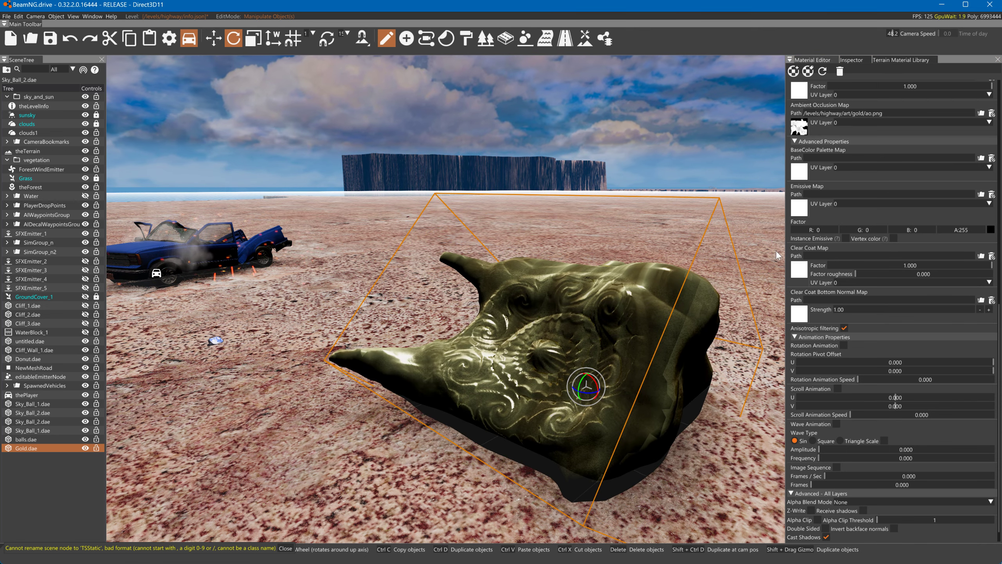
key("Escape")
- Remove the normal, normal detail and metallic maps from the gold_test material
scroll(910, 131, "up", 5)
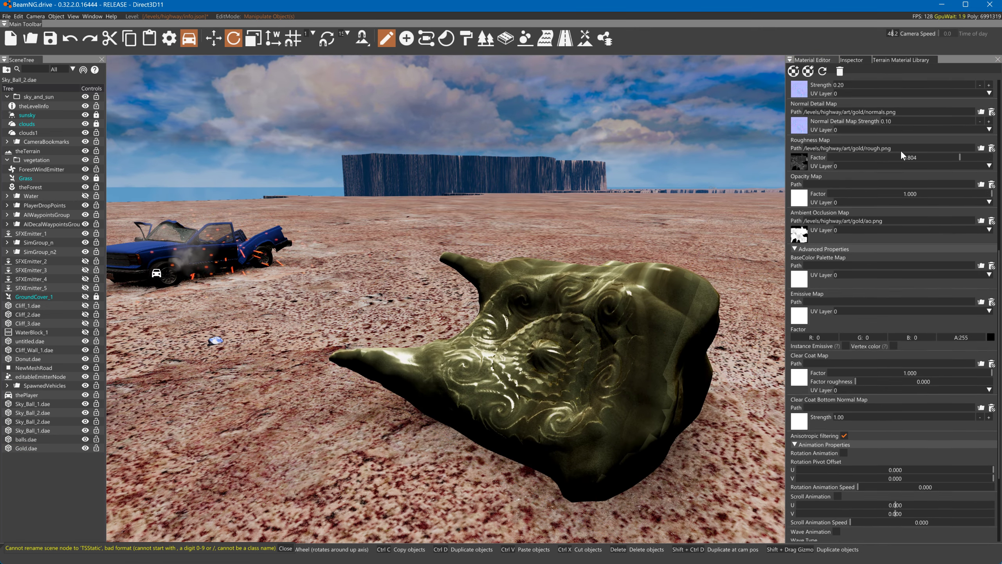
left_click(991, 147)
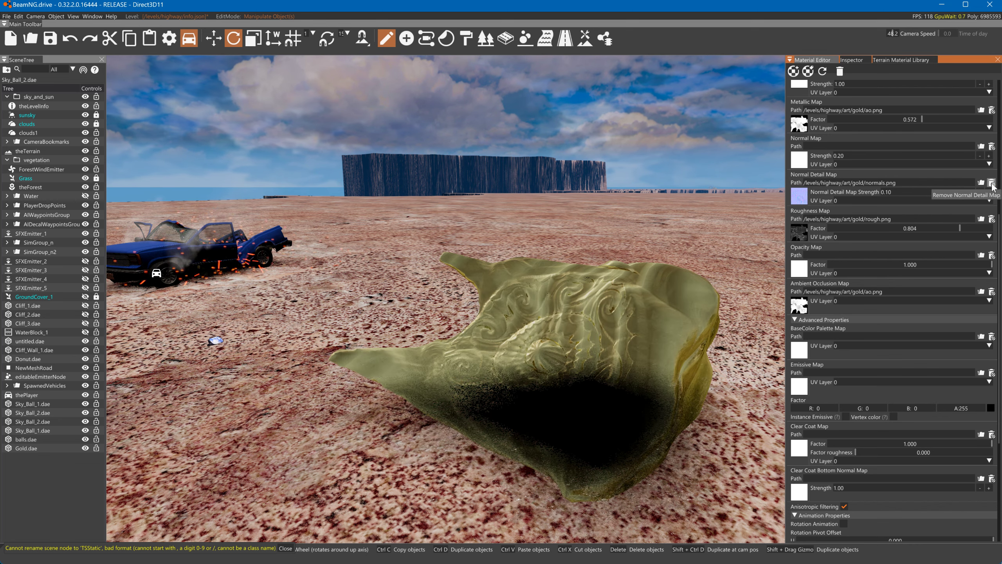
left_click(992, 183)
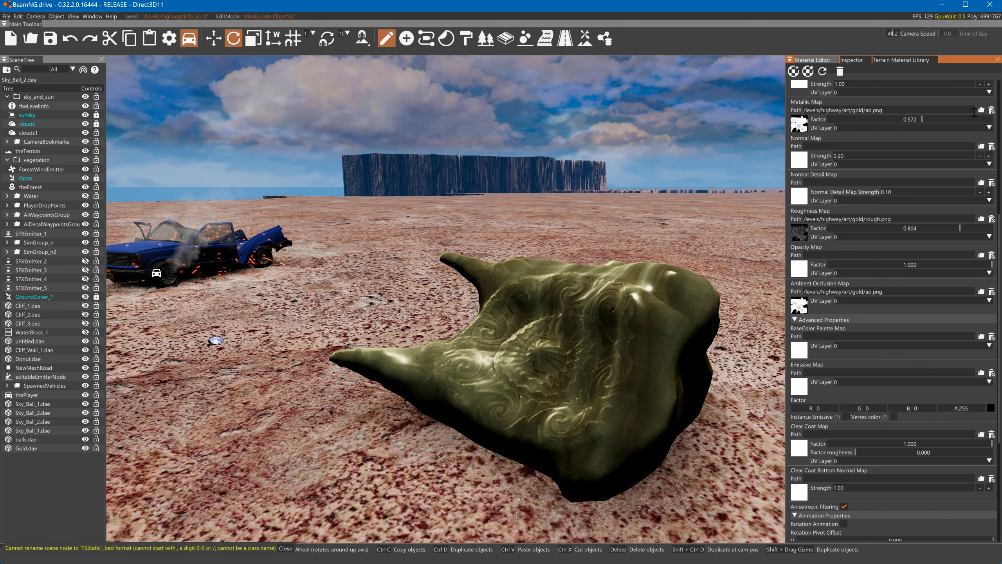
left_click(991, 110)
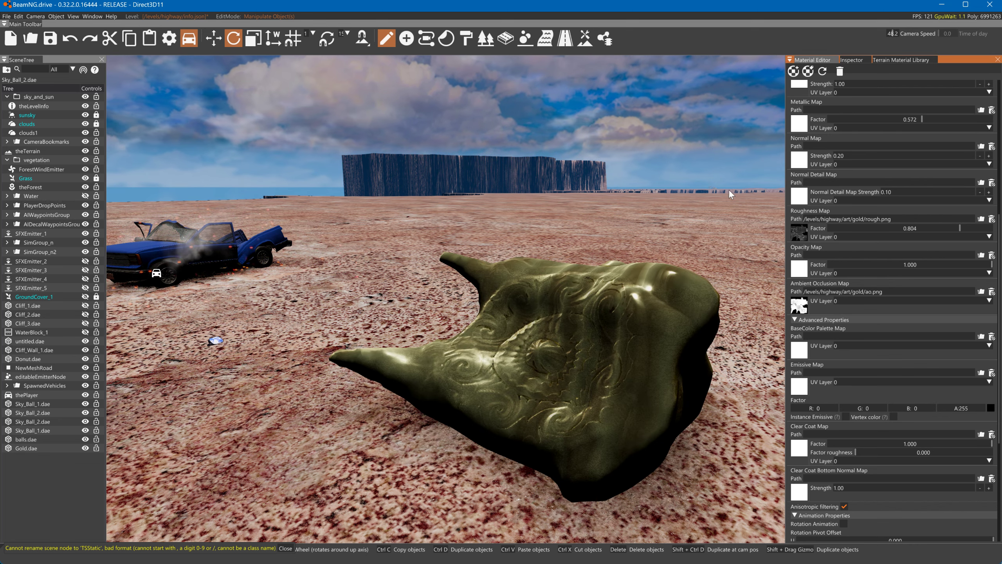
- Rotate the gold object onto its side and raise it above the ground
scroll(825, 205, "up", 4)
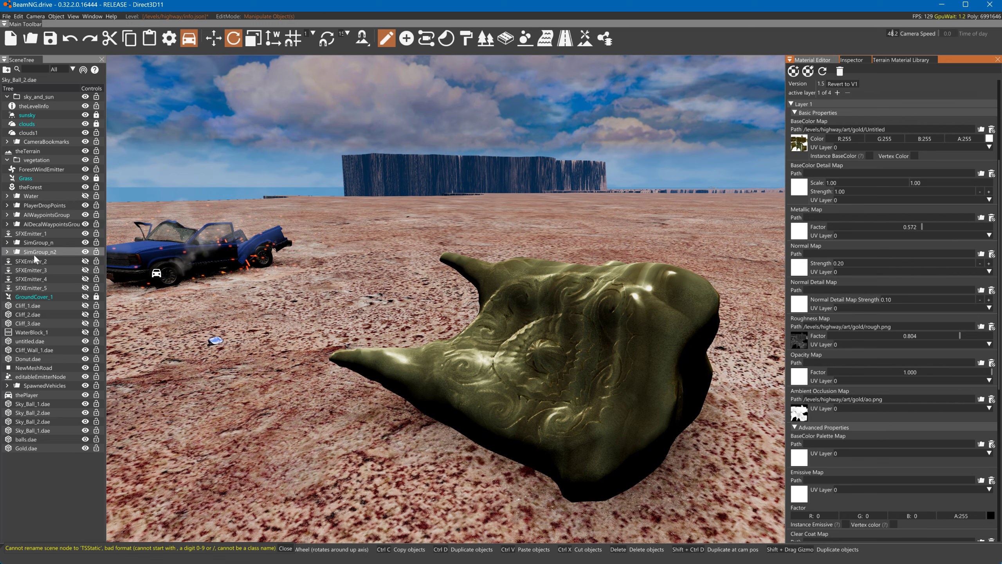
left_click(516, 277)
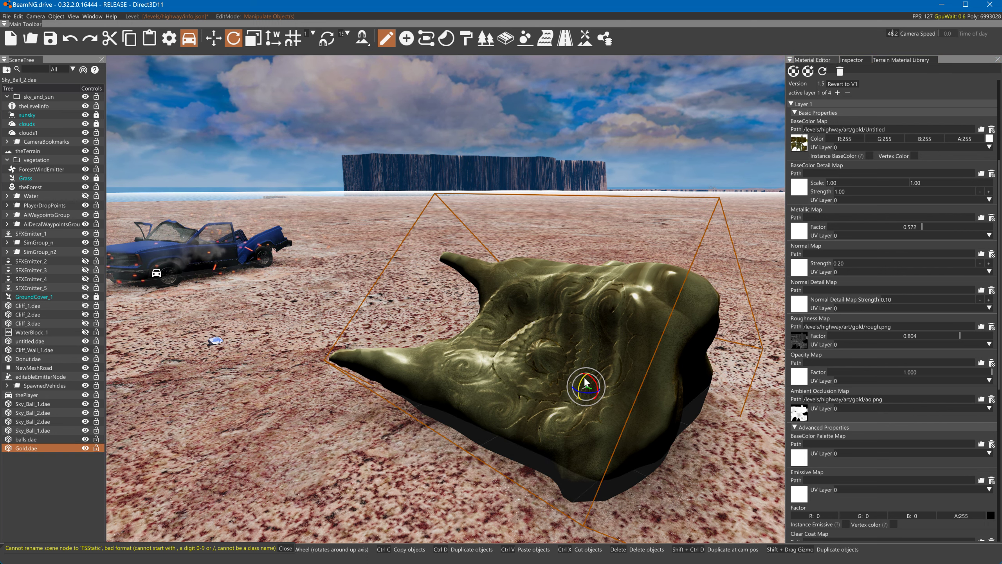
left_click_drag(586, 385, 579, 385)
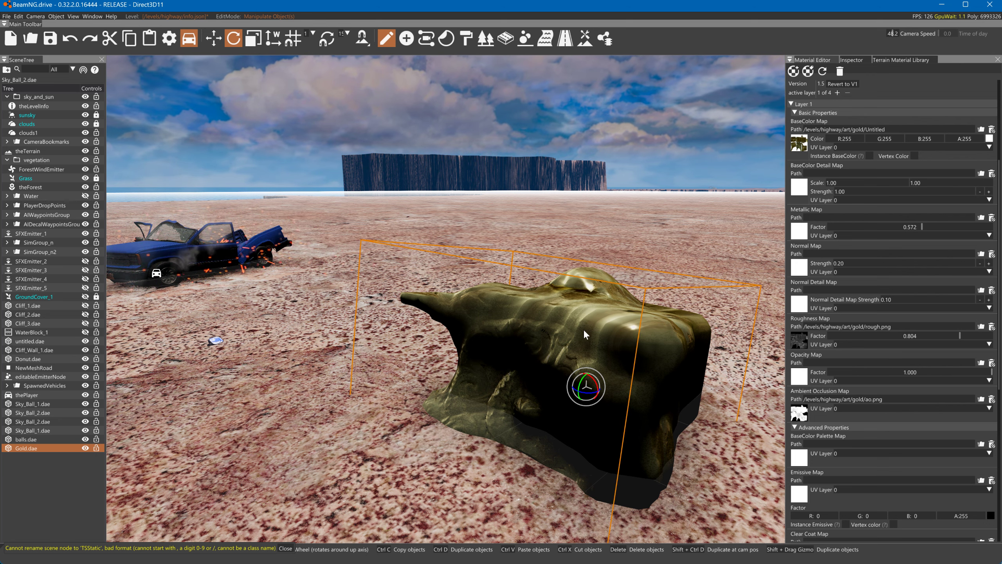
key("1")
left_click_drag(587, 371, 591, 252)
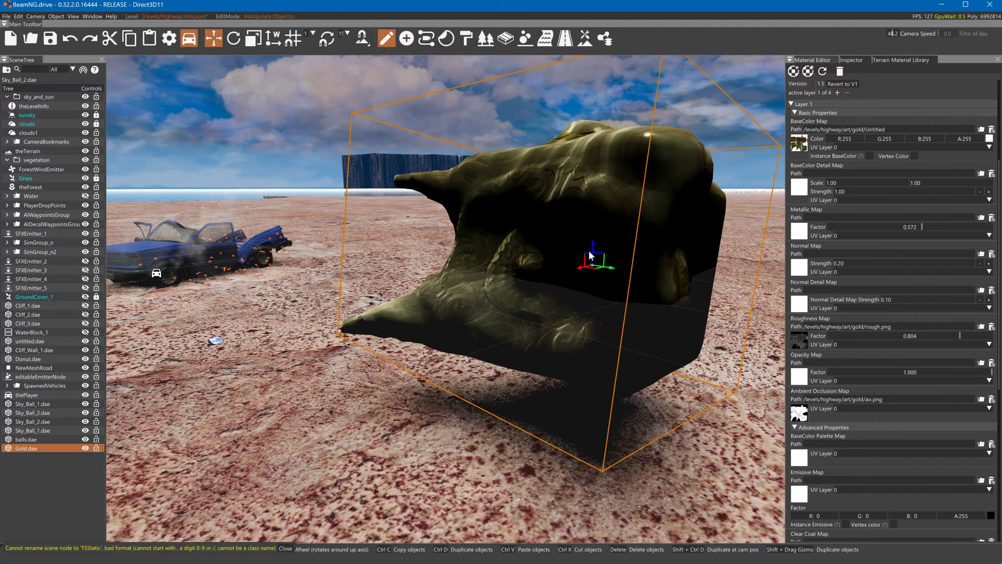
- View the raised gold object from a distance, and close the BeamNG.drive window
right_click_drag(592, 251, 649, 264)
key("w")
key("s")
right_click_drag(584, 174, 643, 178)
key("a")
left_click(989, 5)
left_click(508, 327)
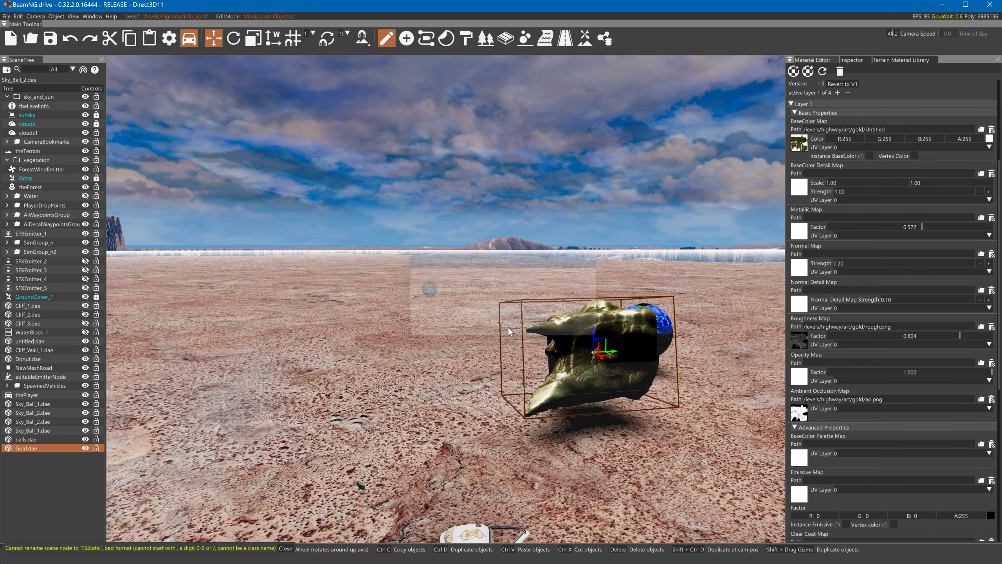
- Look through the tree stump photos in New folder (3) and the contents of the water folder, closing each folder
scroll(385, 226, "down", 3)
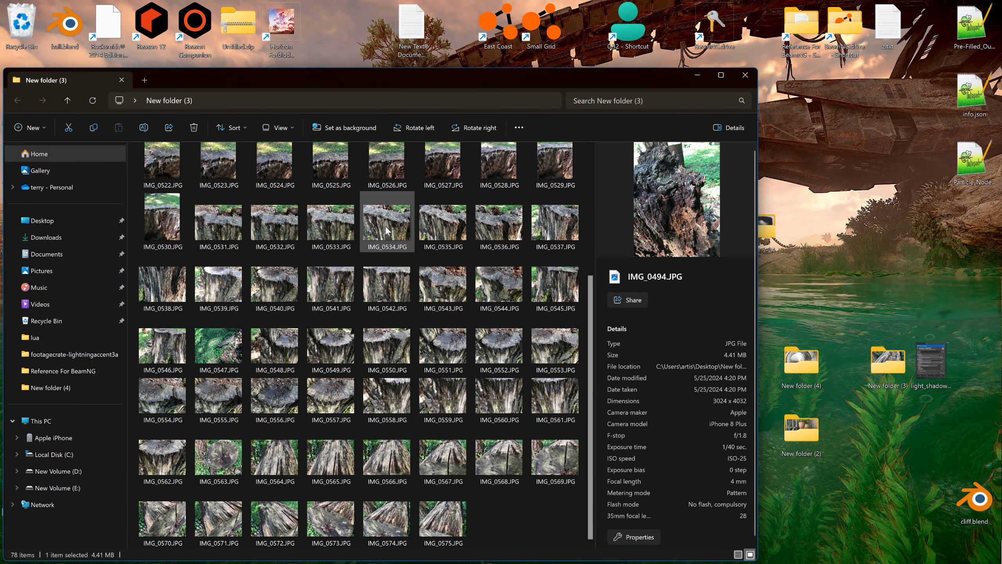
left_click(744, 75)
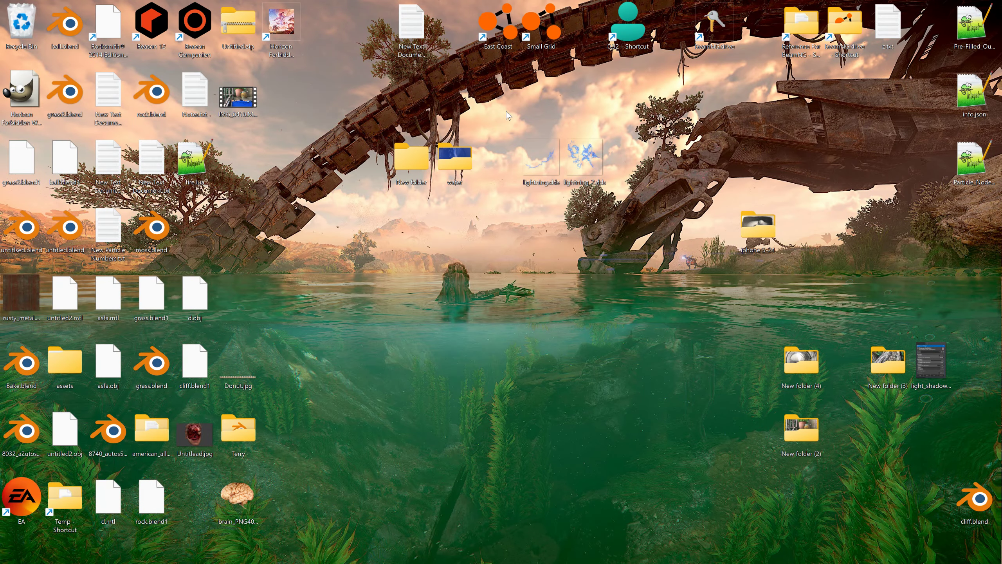
double_click(460, 154)
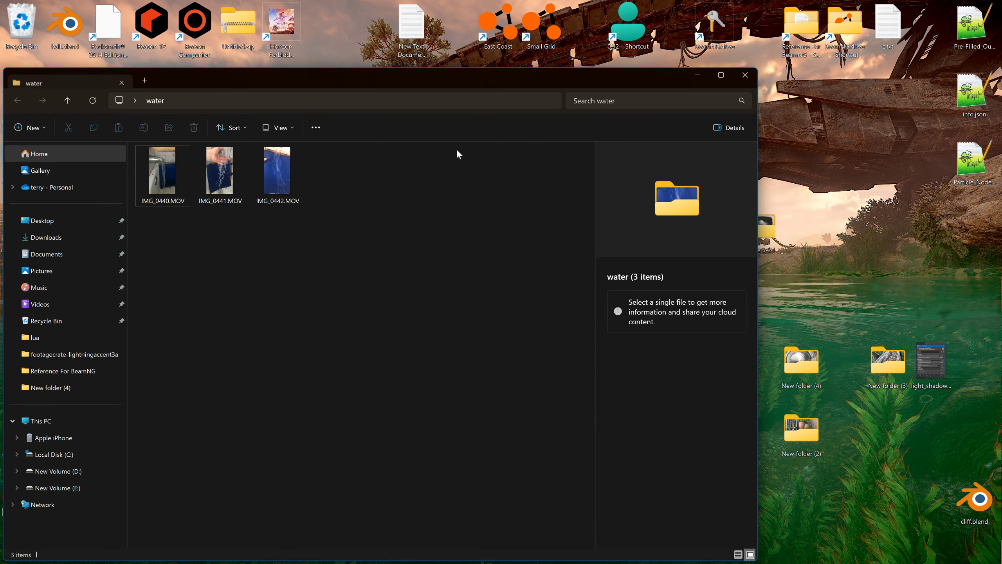
left_click(744, 76)
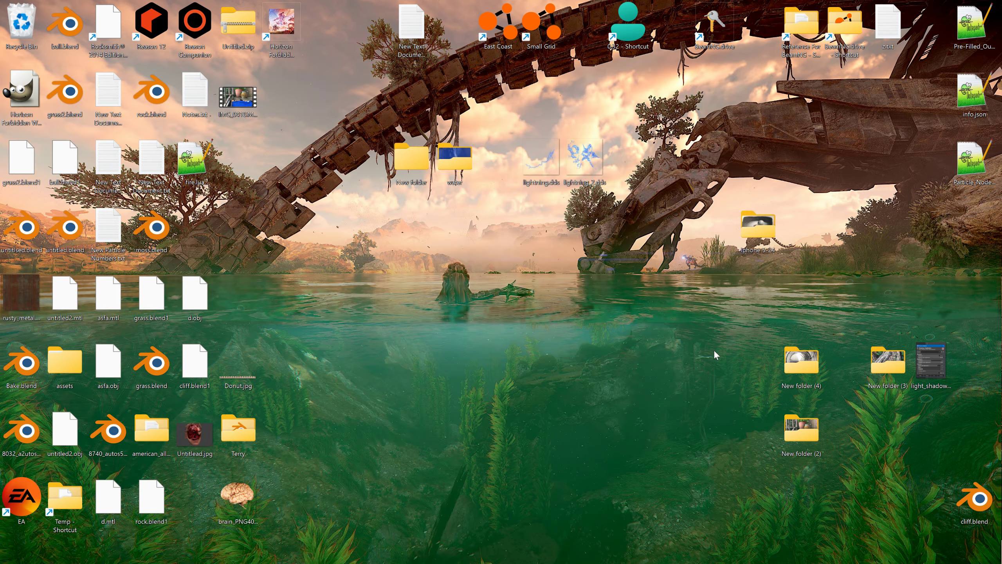
- Play the IMG_0582.MOV video from New folder (4) in a maximized player window
double_click(800, 368)
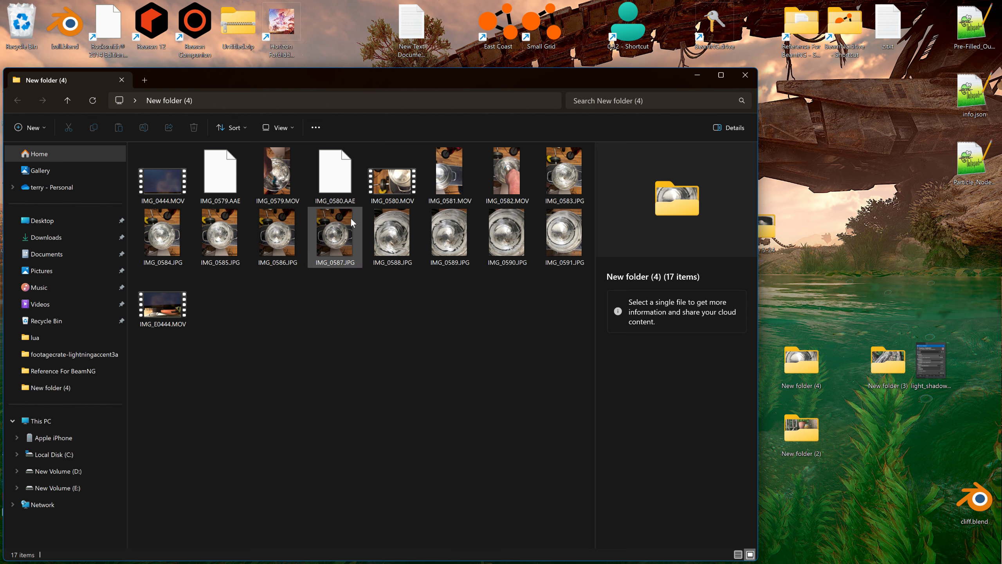
mouse_move(519, 181)
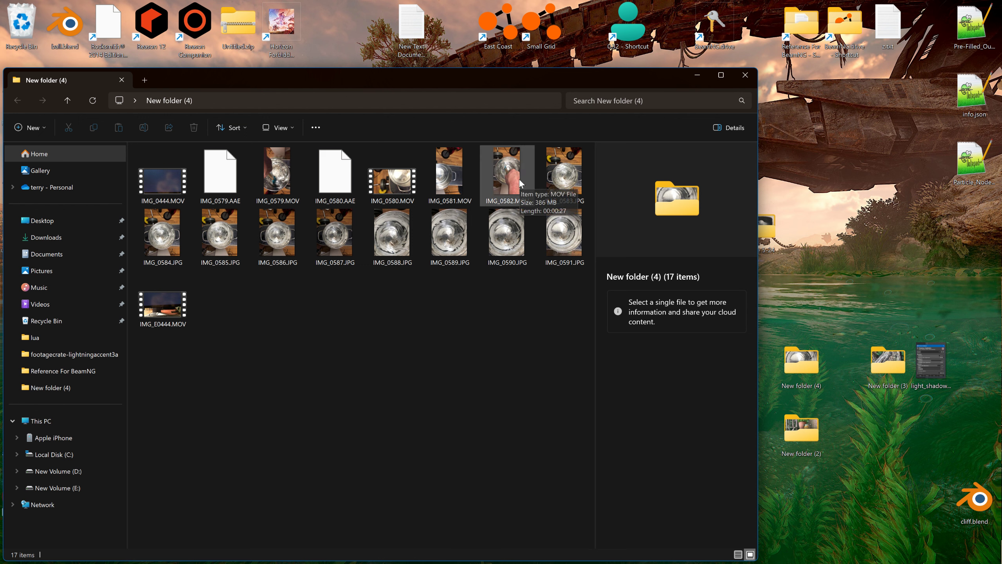
double_click(518, 179)
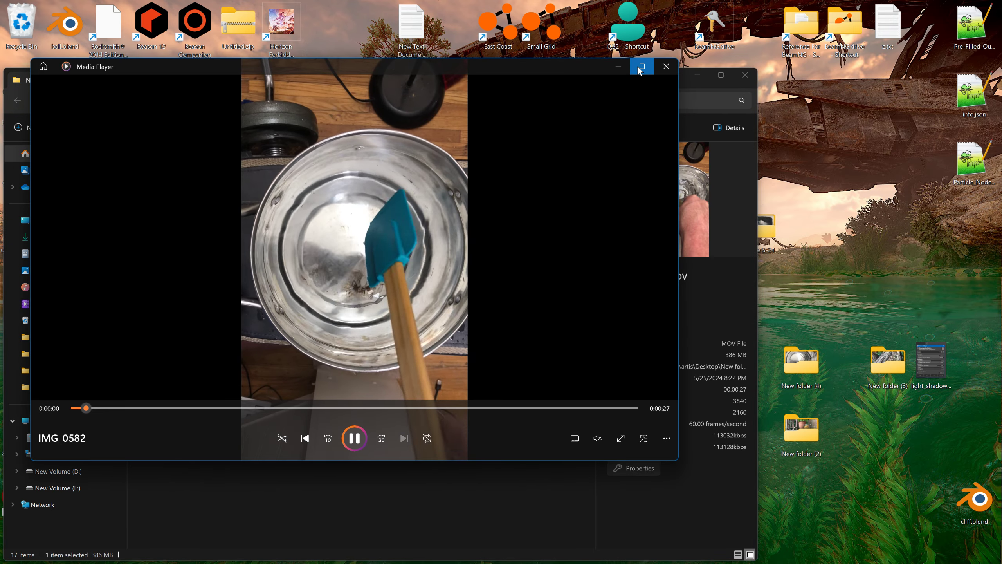
left_click(637, 65)
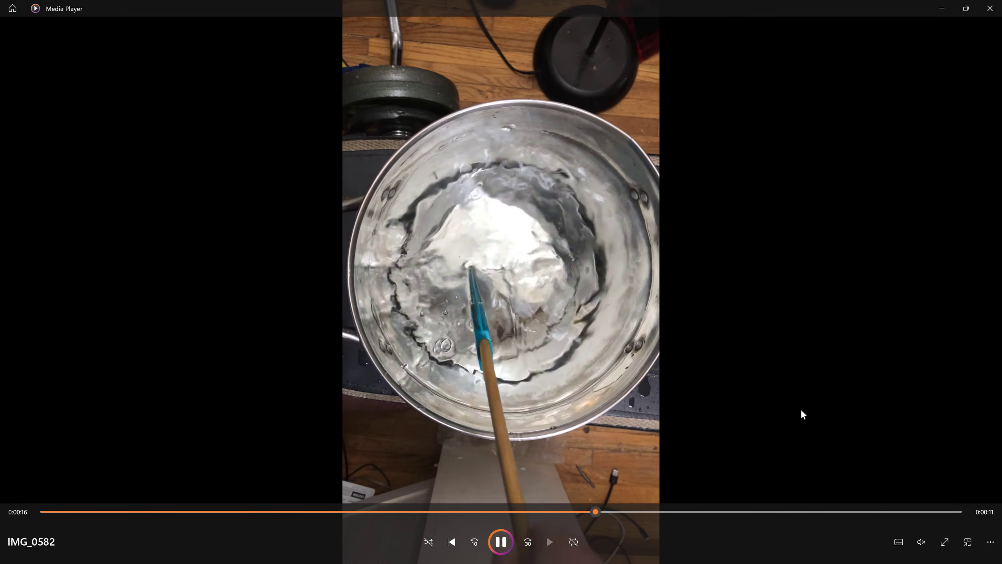
- Slow down the playback of IMG_0582, rewatch the swirling water, pause at 0:08 and close the player
left_click(991, 542)
mouse_move(953, 491)
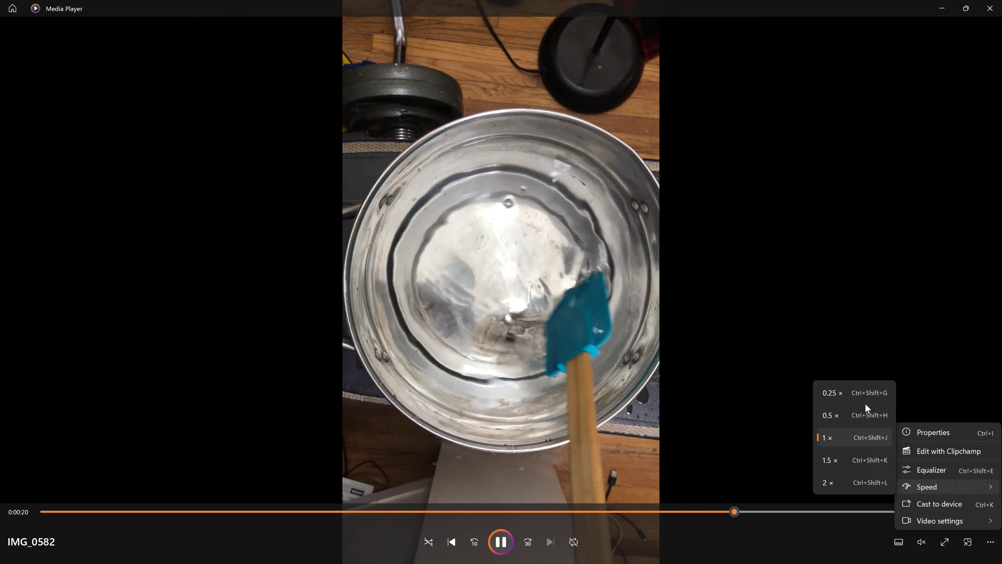
left_click(866, 402)
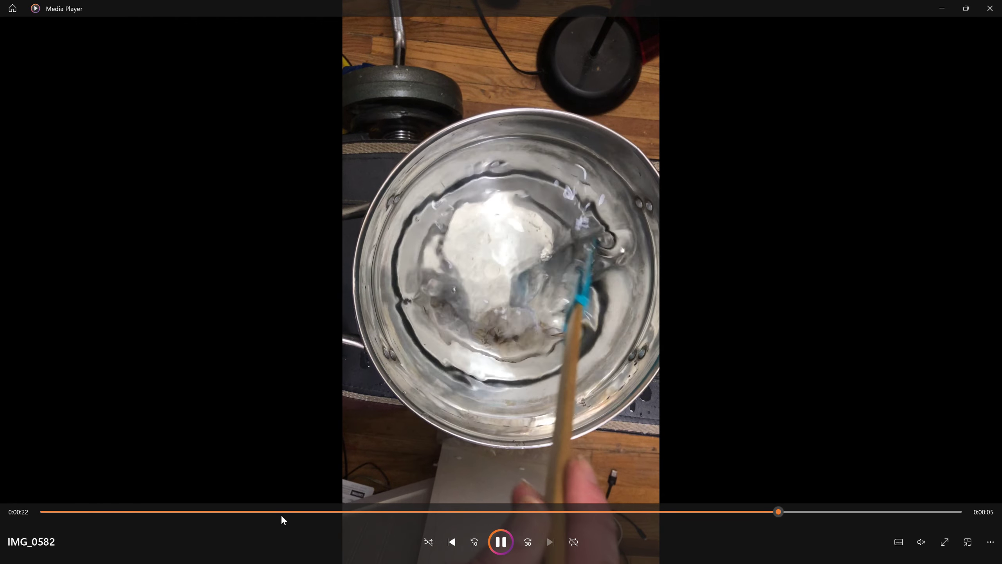
left_click(273, 511)
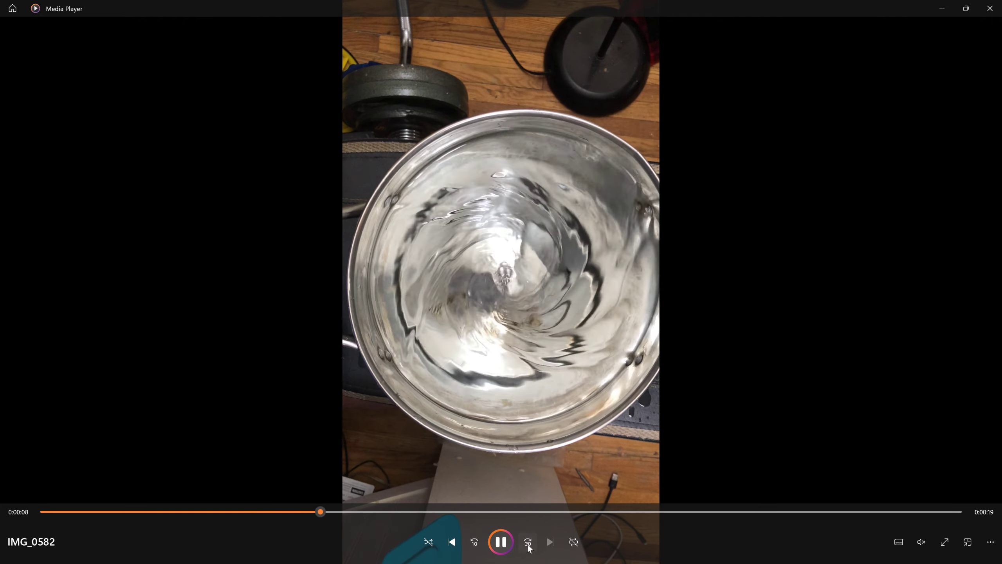
left_click(501, 541)
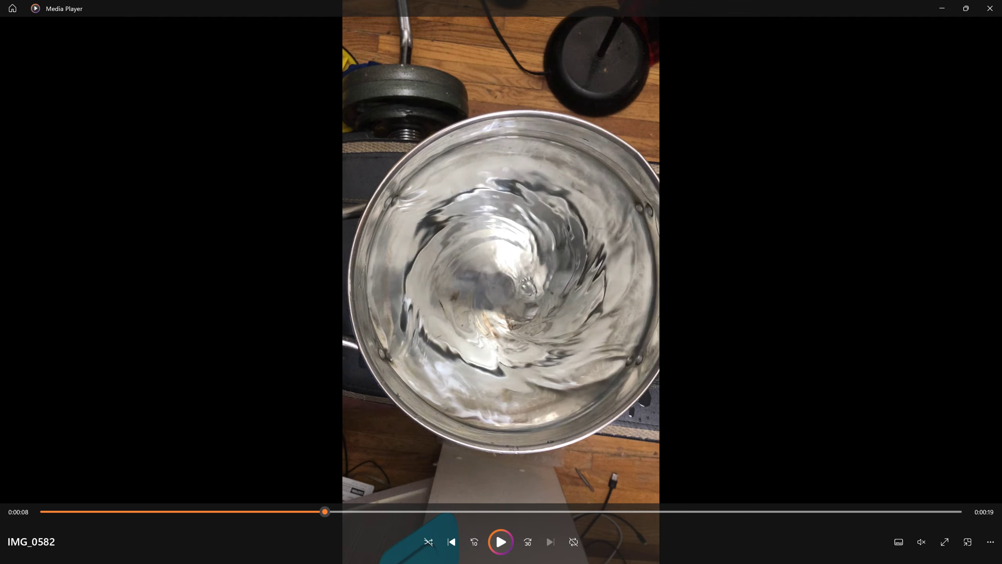
left_click(999, 11)
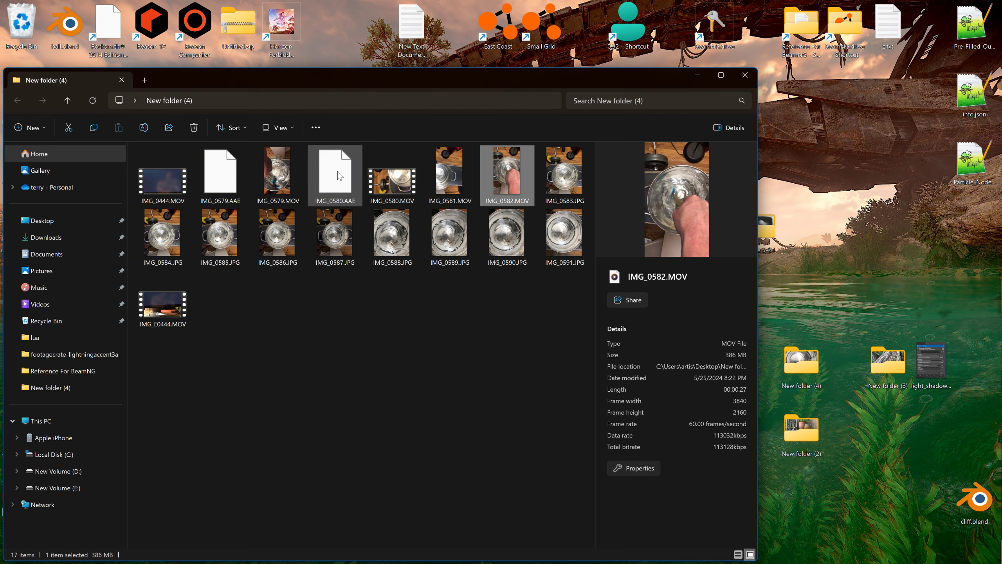
- Close New folder (4) and check the water folder's video clips, leaving the desktop clear
left_click(746, 76)
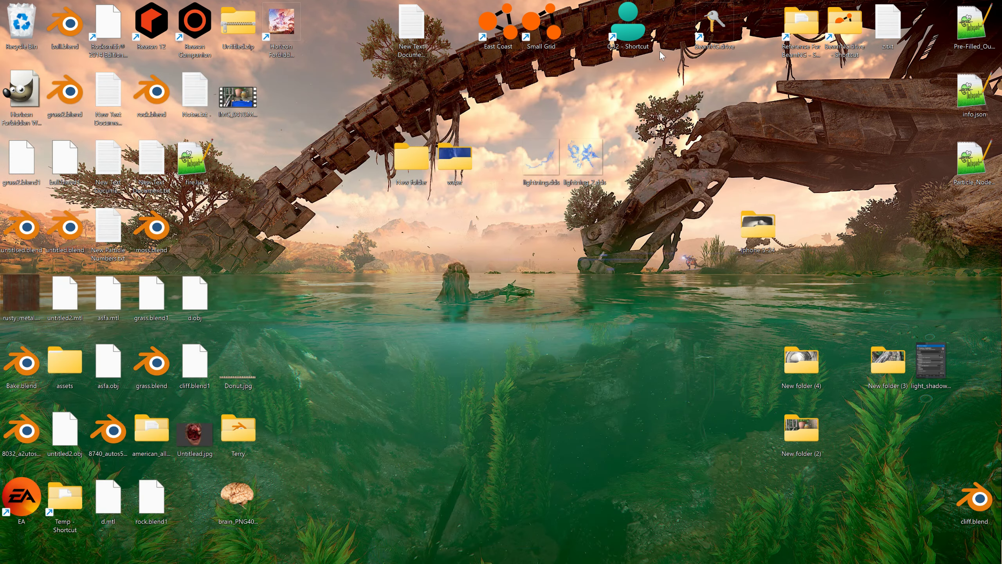
double_click(474, 158)
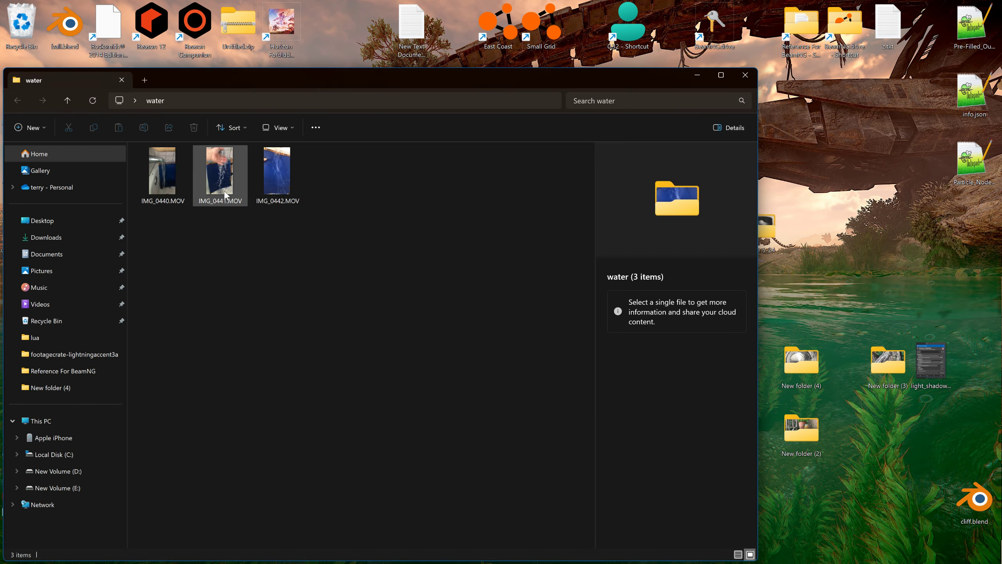
left_click(745, 75)
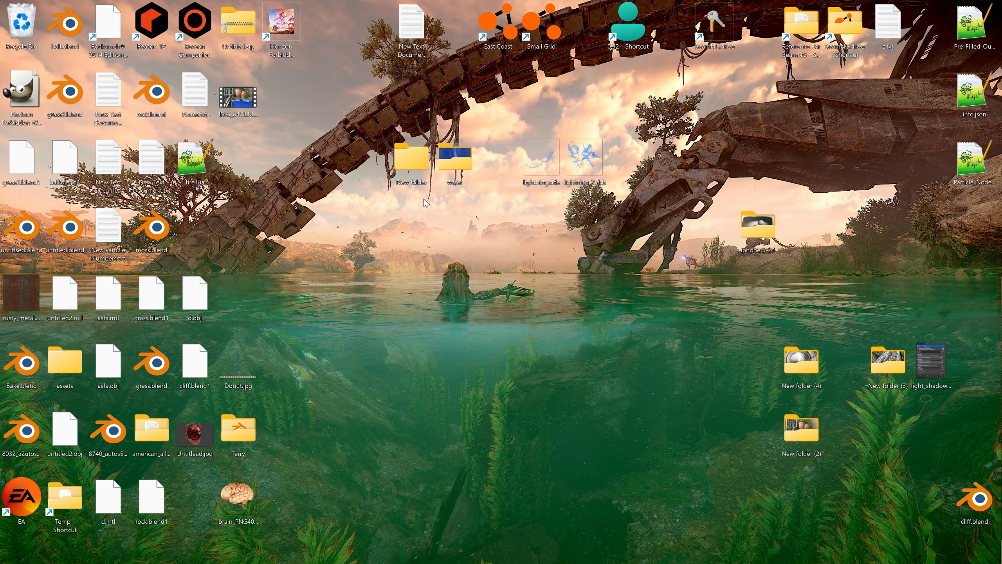
- Play the IMG_0418 video from the desktop and skim forward and back through its footage
double_click(243, 104)
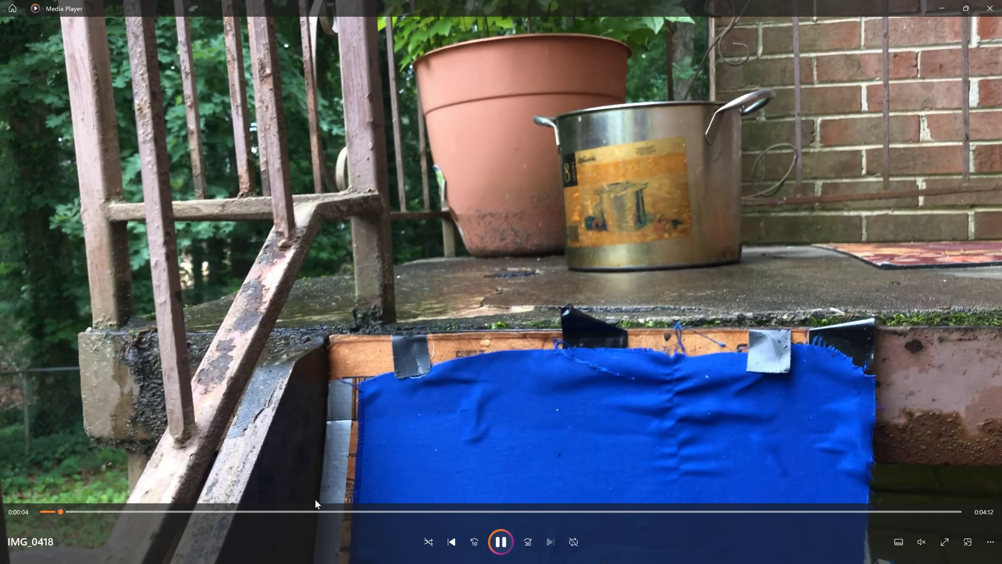
left_click(320, 510)
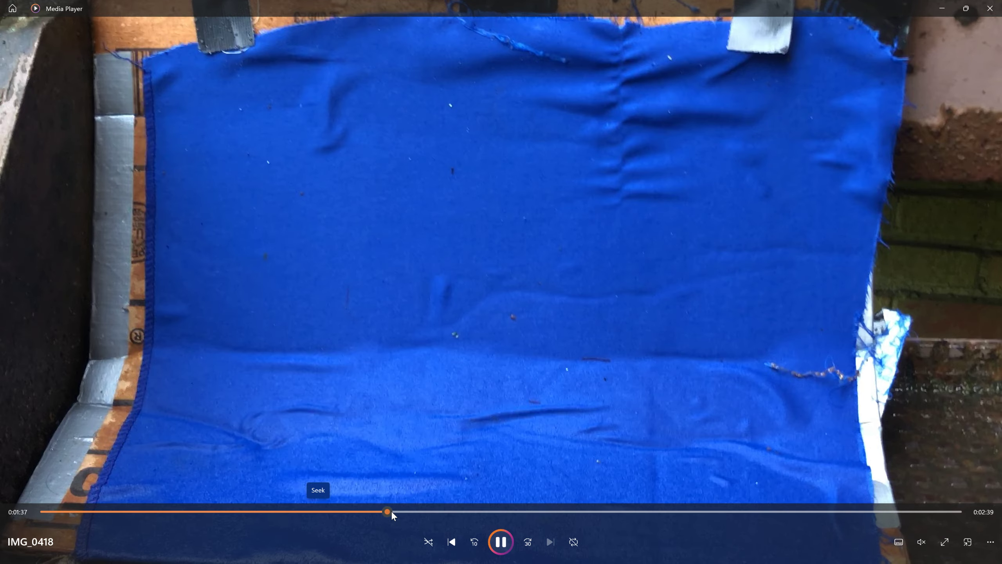
left_click_drag(392, 511, 475, 514)
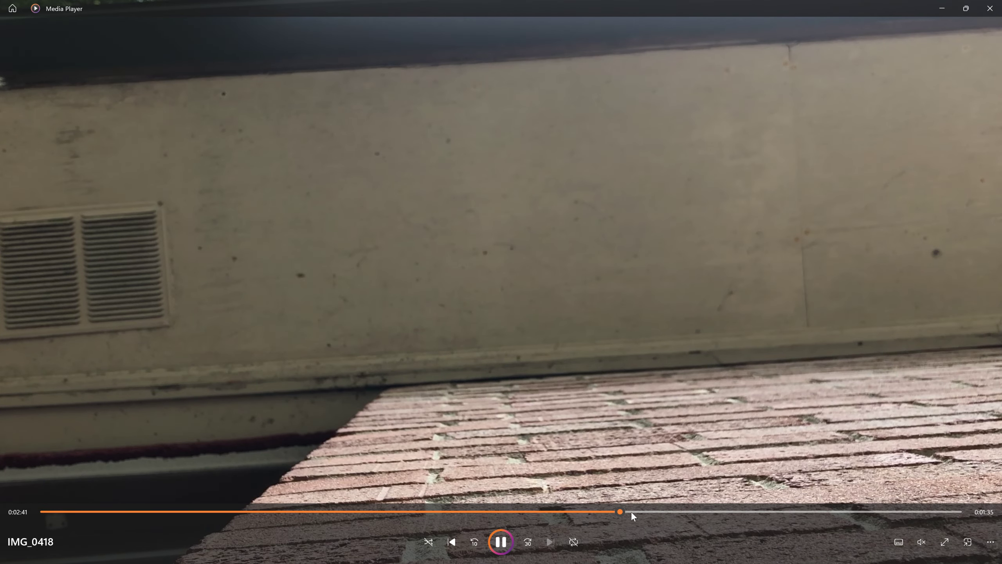
left_click_drag(680, 509, 185, 513)
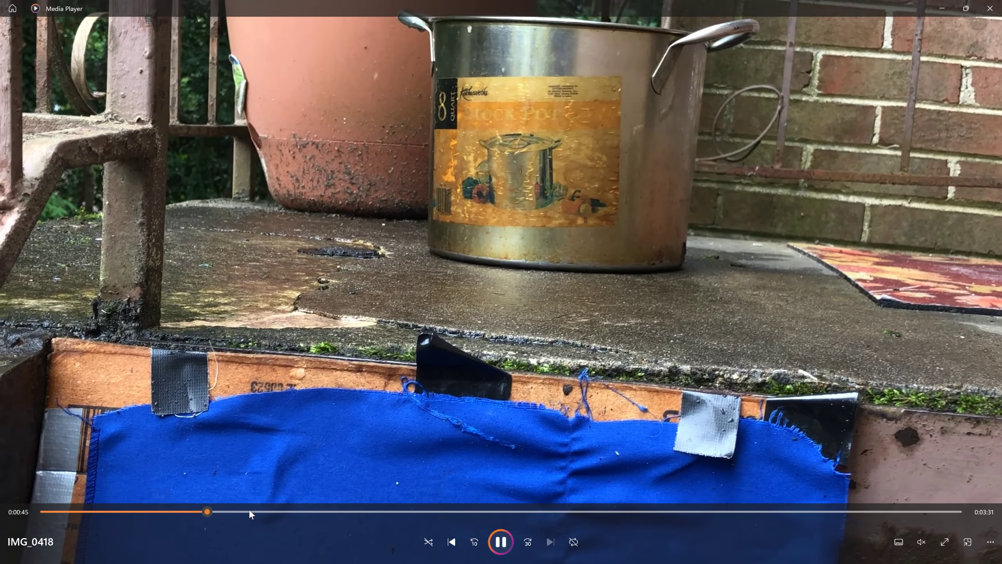
- Find the moment when water pours over the blue cloth in IMG_0418 and pause at 1:29
left_click(249, 511)
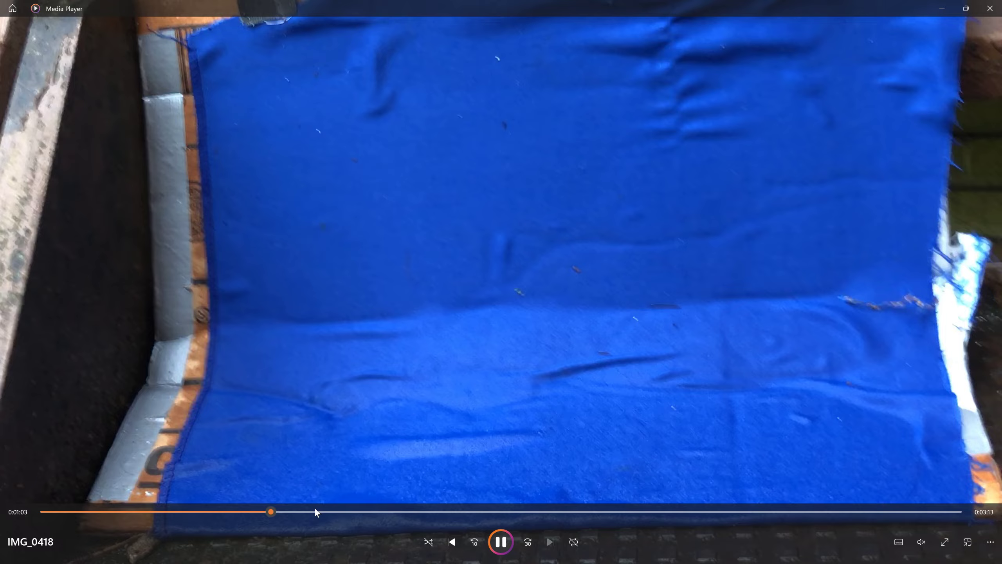
left_click(313, 509)
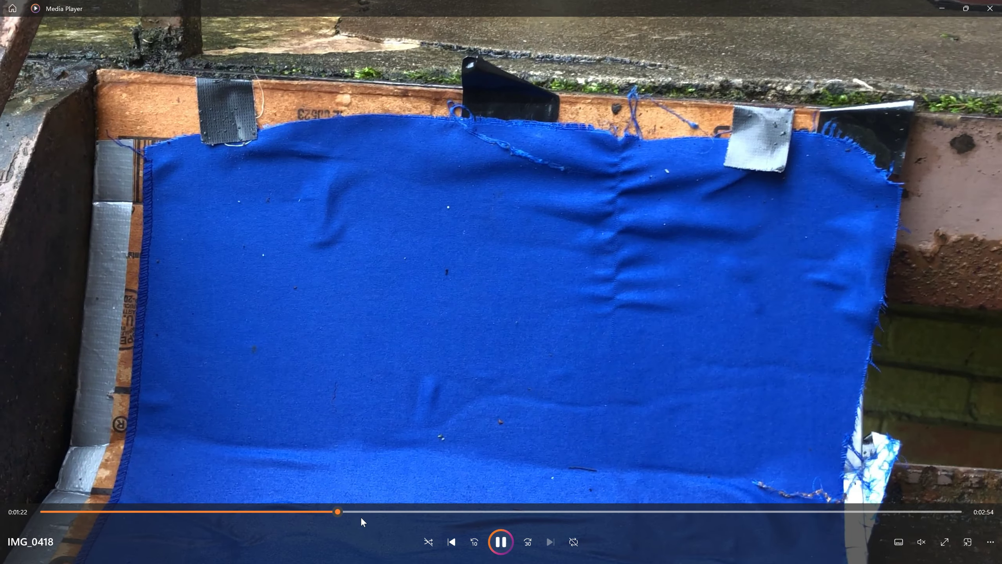
left_click(365, 513)
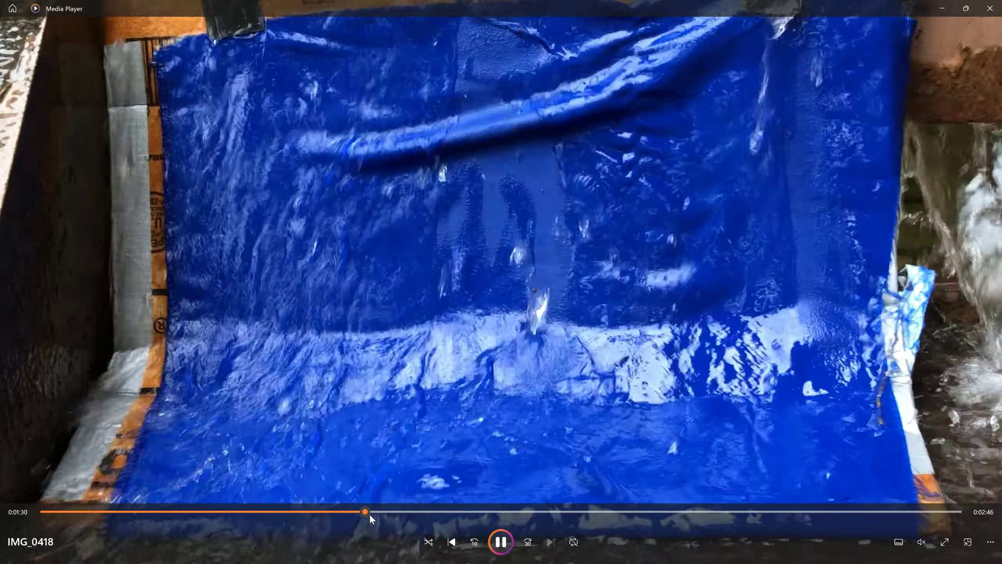
left_click(353, 511)
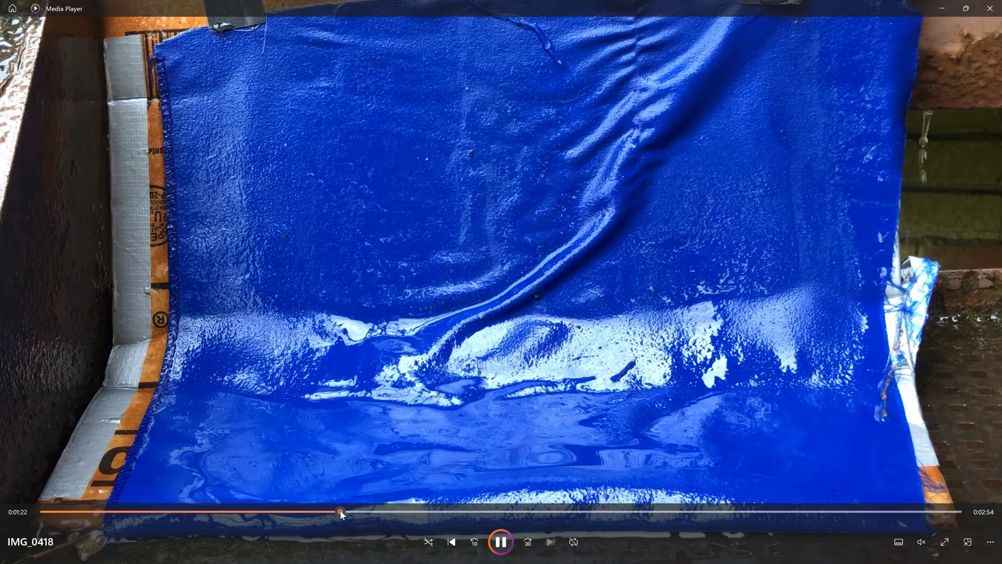
left_click(340, 511)
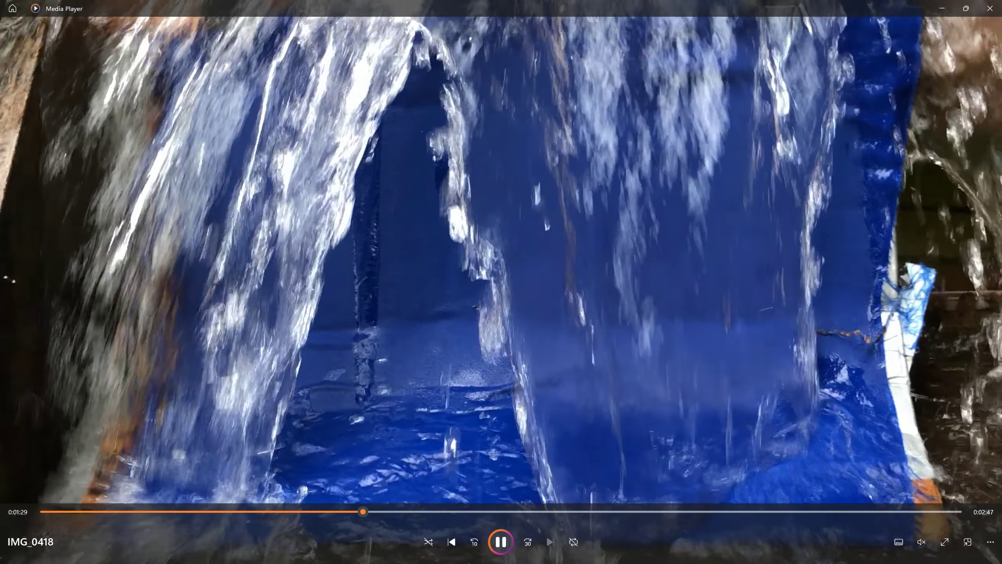
left_click(503, 548)
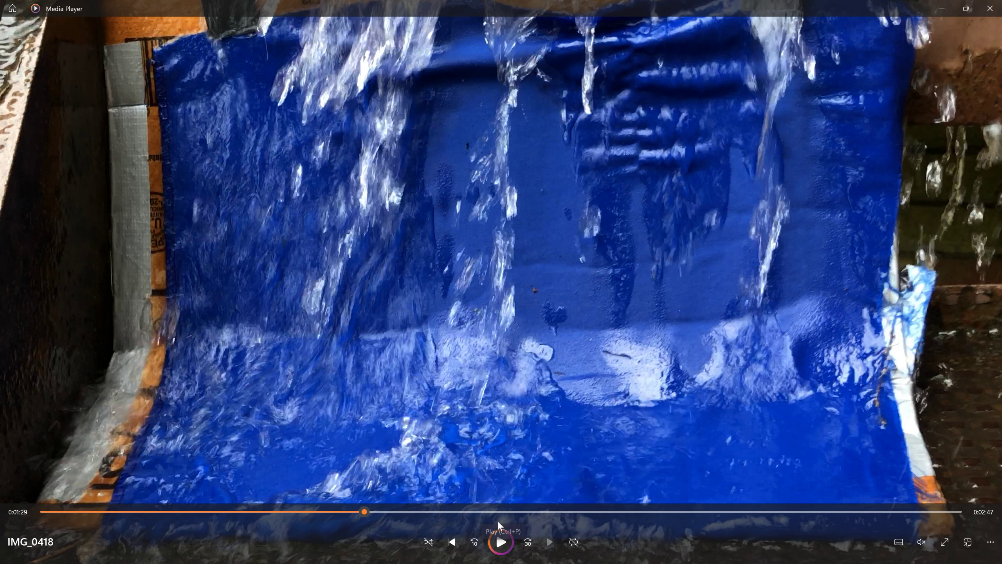